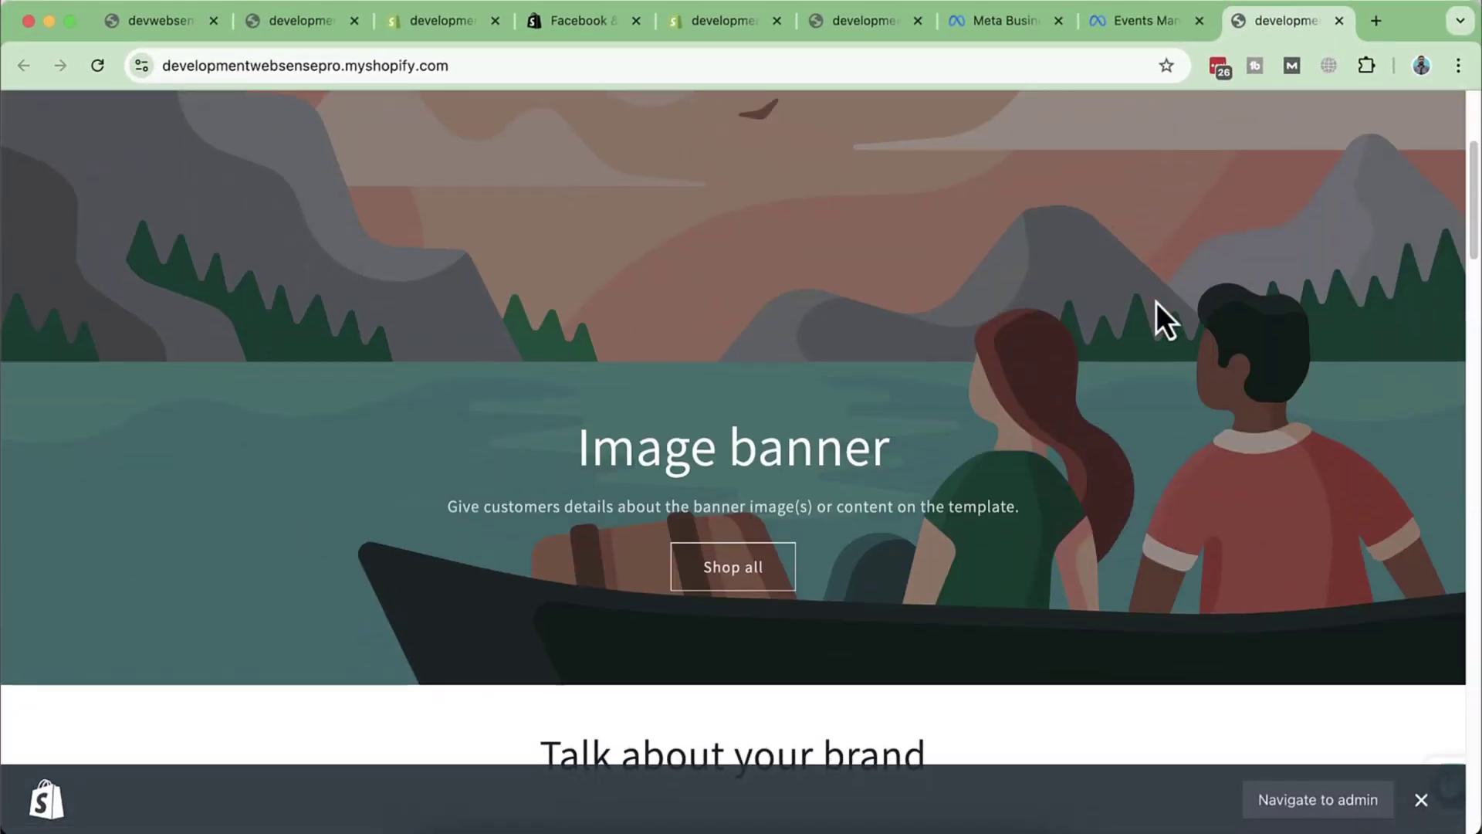
Step: Open the Albany United Nike Drill Top and view the cart holding it, size S, at $70.00
{"action": "scroll", "coordinate": [1157, 302], "scroll_direction": "down", "scroll_amount": 5}
{"action": "left_click", "coordinate": [579, 437]}
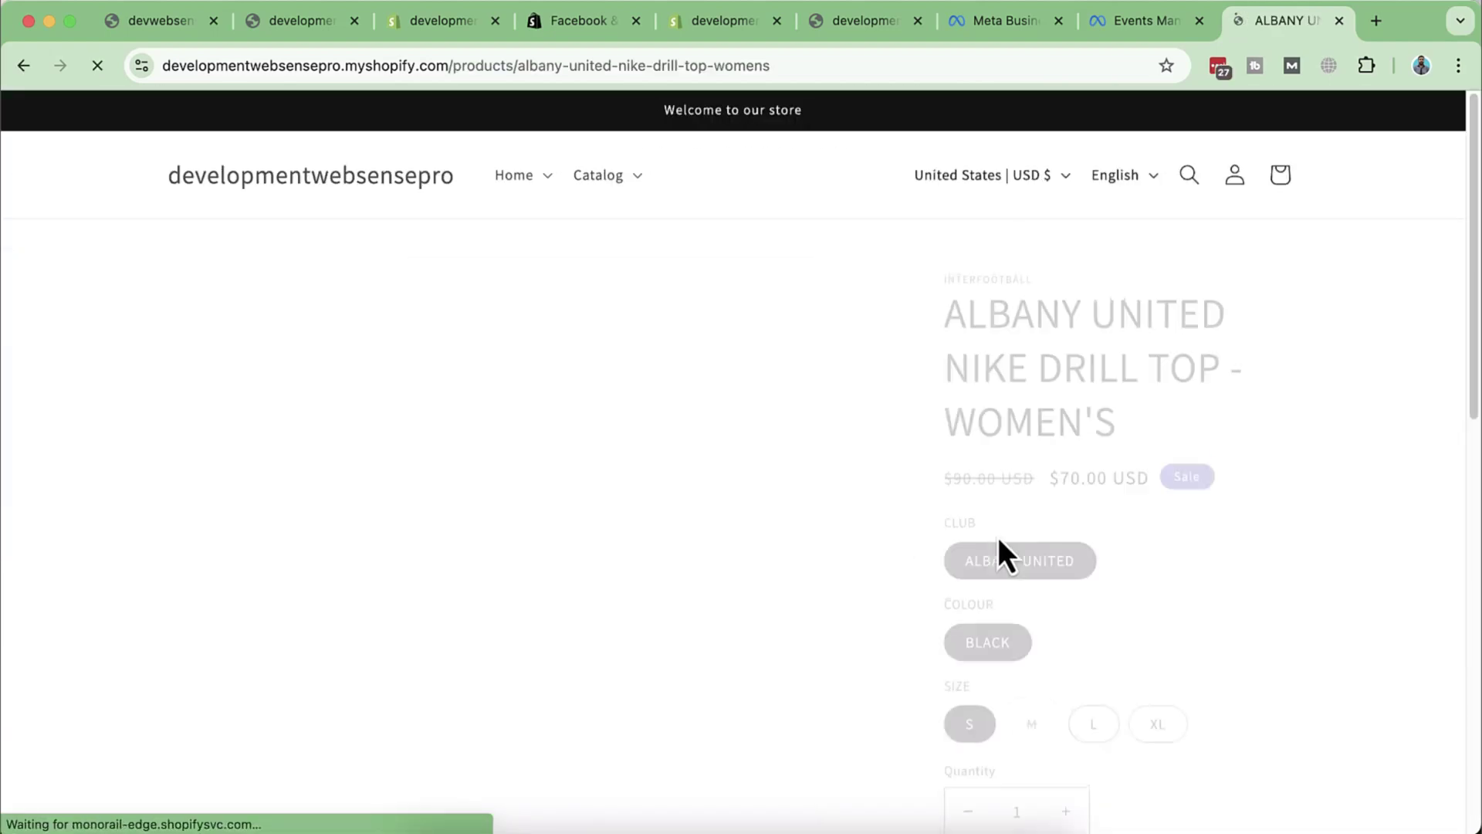
{"action": "scroll", "coordinate": [1281, 382], "scroll_direction": "down", "scroll_amount": 5}
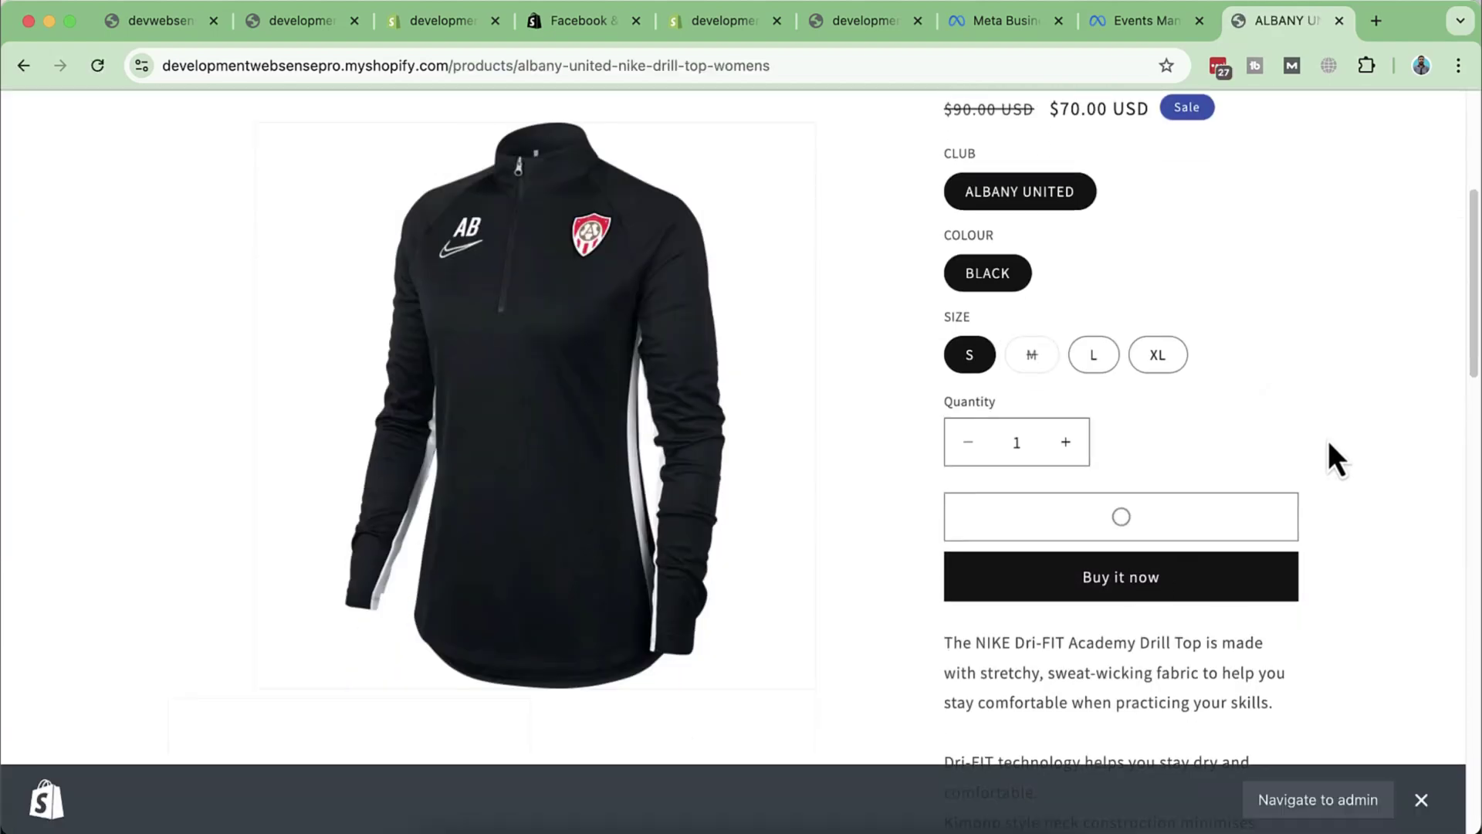
{"action": "left_click", "coordinate": [1134, 451]}
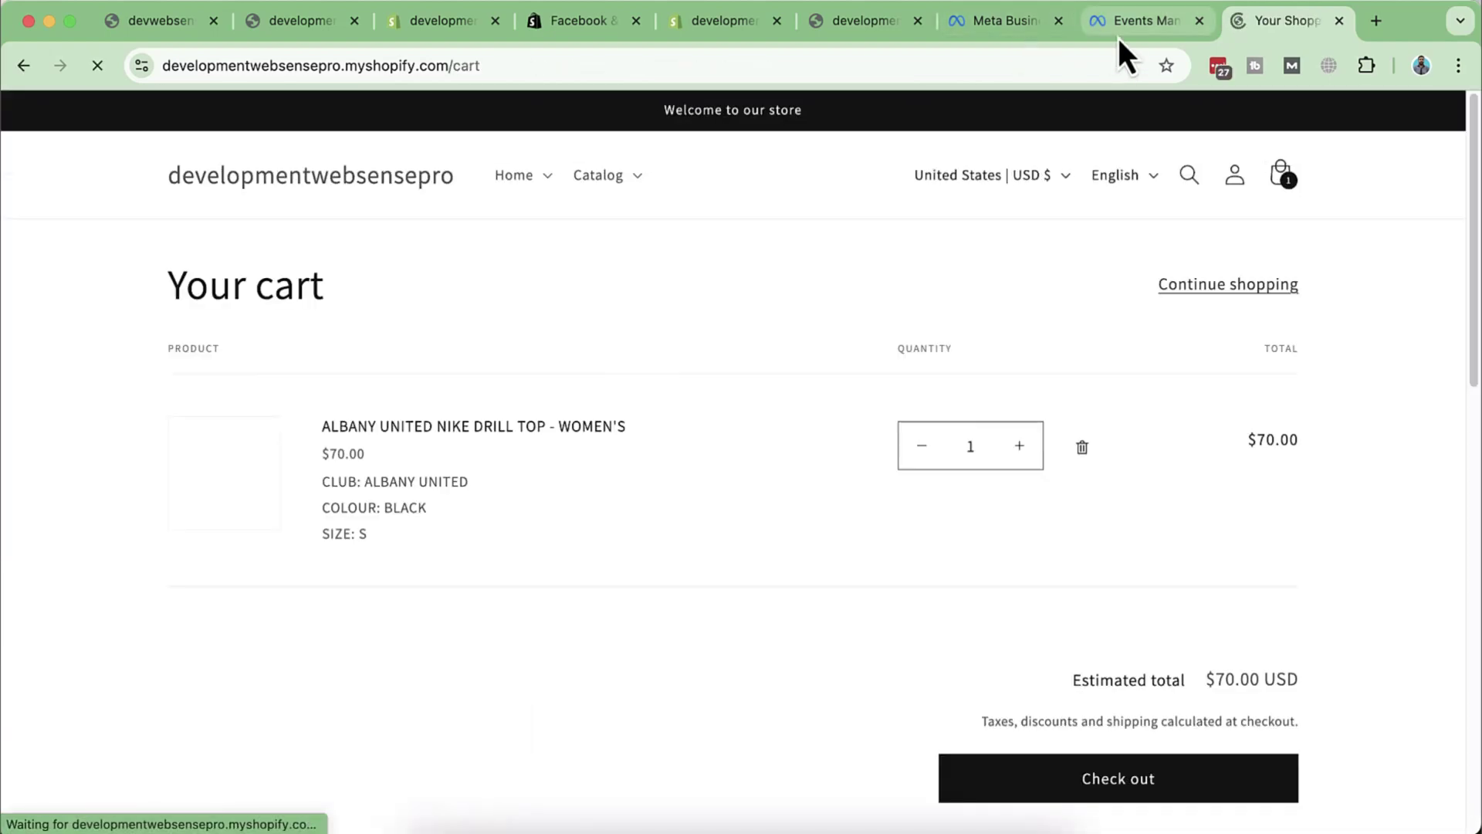
Step: Check the pixel's test events and expand the Add to cart event showing value 70 USD
{"action": "left_click", "coordinate": [1118, 38]}
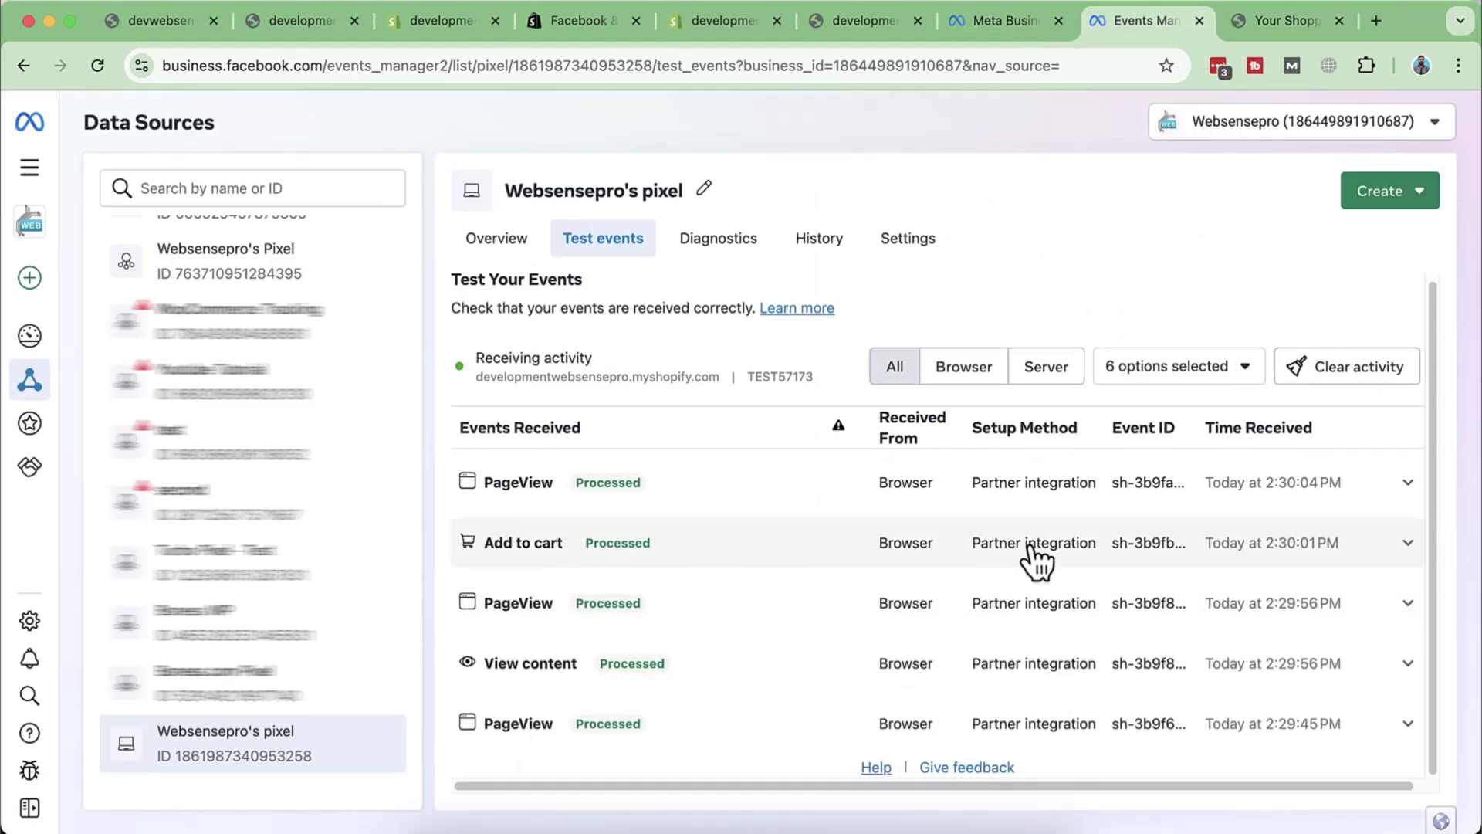
{"action": "left_click", "coordinate": [1408, 550]}
{"action": "scroll", "coordinate": [552, 637], "scroll_direction": "down", "scroll_amount": 2}
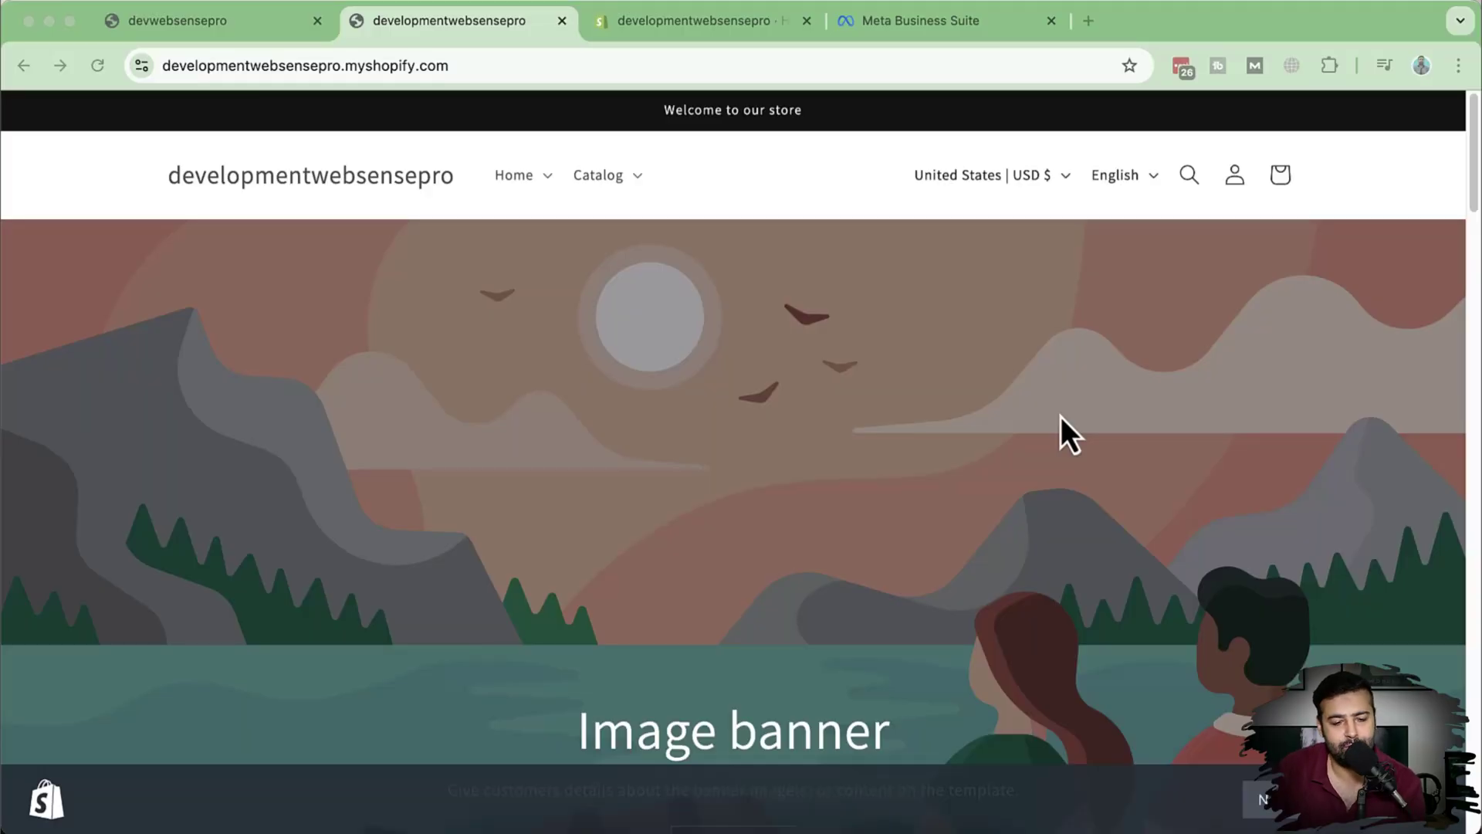
Step: From Shopify admin home, search with the Apps filter and open All recommended apps
{"action": "scroll", "coordinate": [754, 326], "scroll_direction": "down", "scroll_amount": 5}
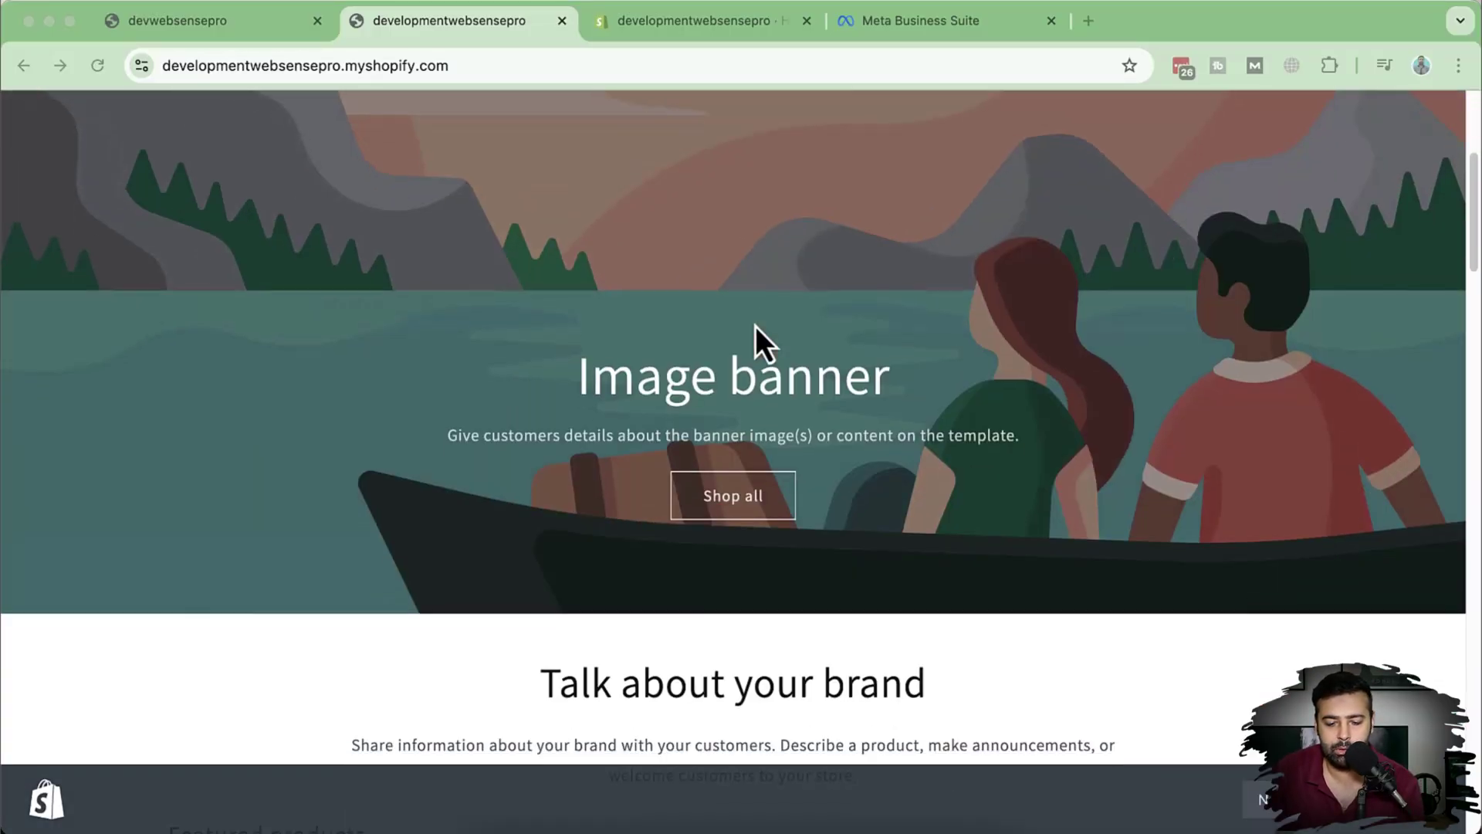
{"action": "scroll", "coordinate": [755, 325], "scroll_direction": "up", "scroll_amount": 5}
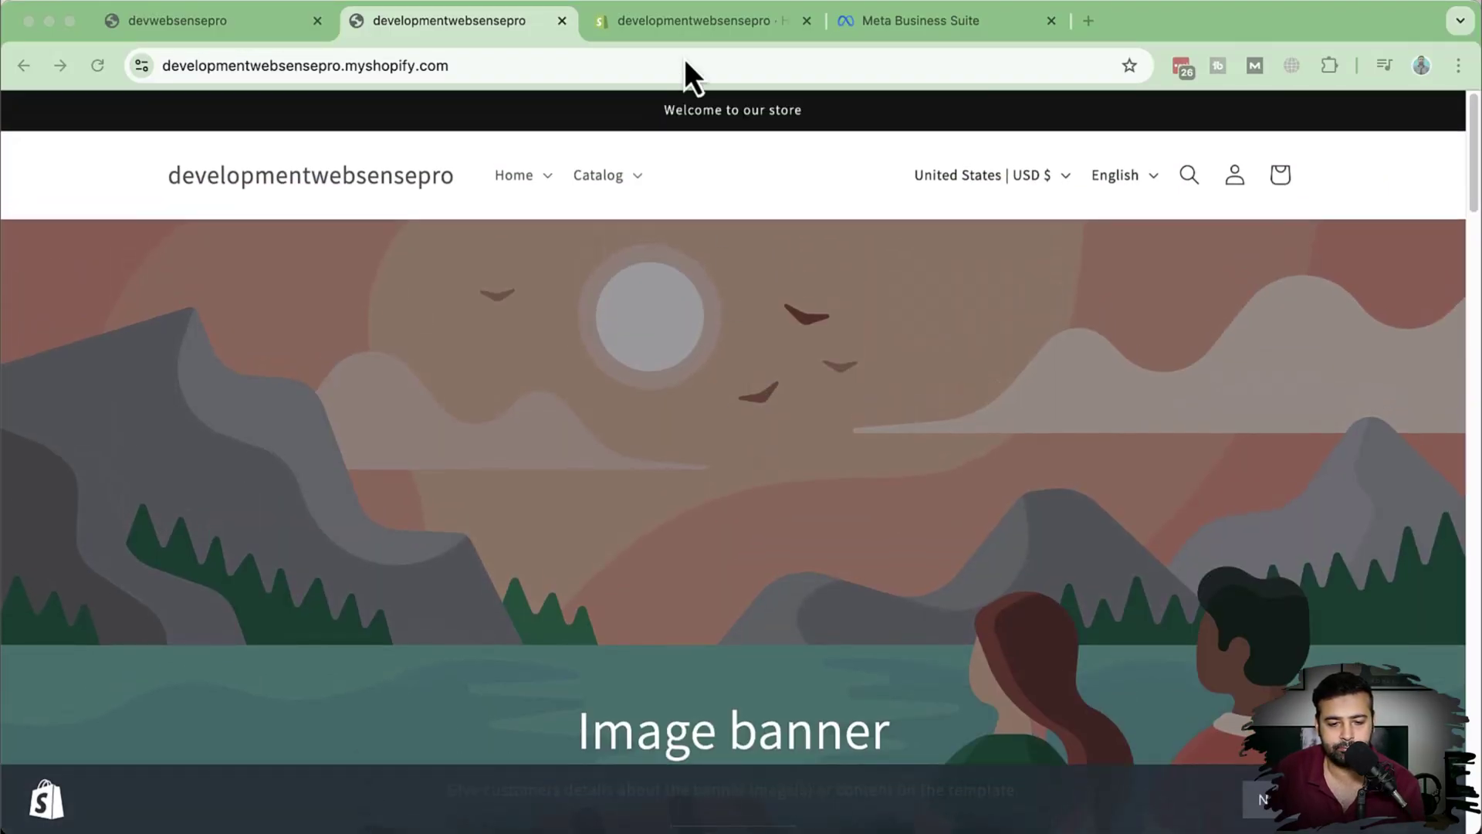
{"action": "left_click", "coordinate": [687, 36]}
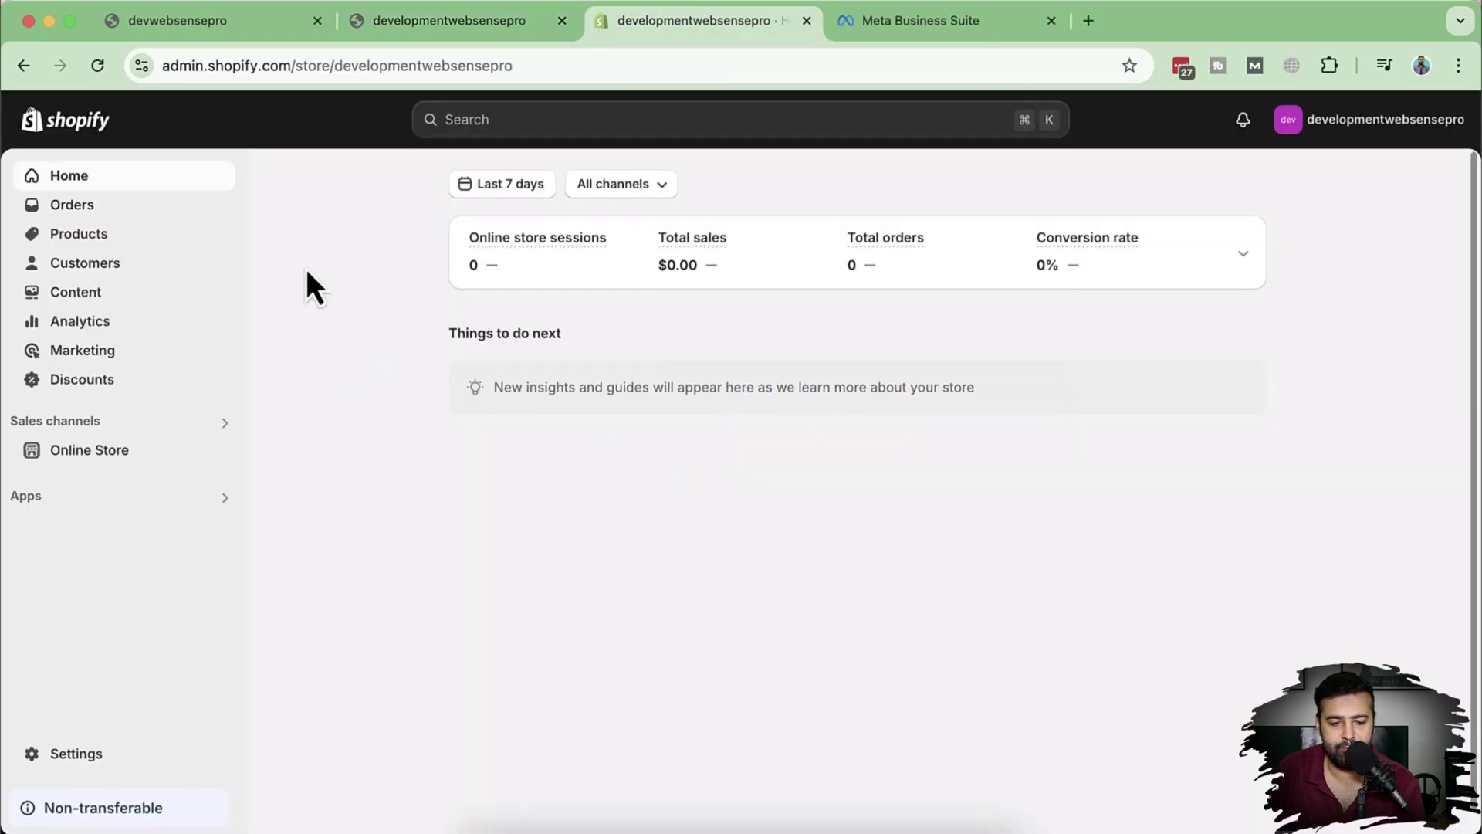
{"action": "left_click", "coordinate": [634, 126]}
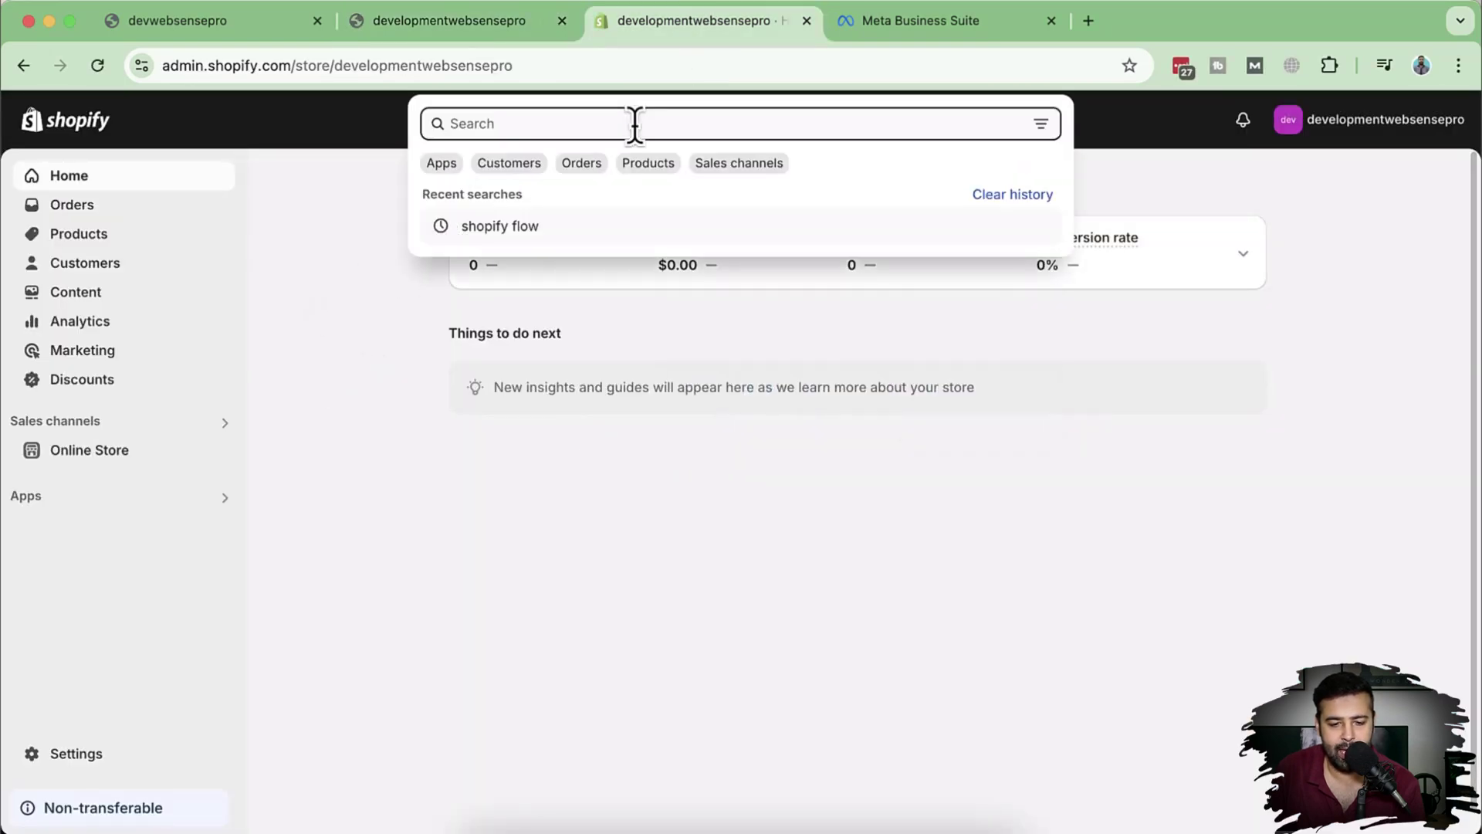
{"action": "left_click", "coordinate": [441, 162]}
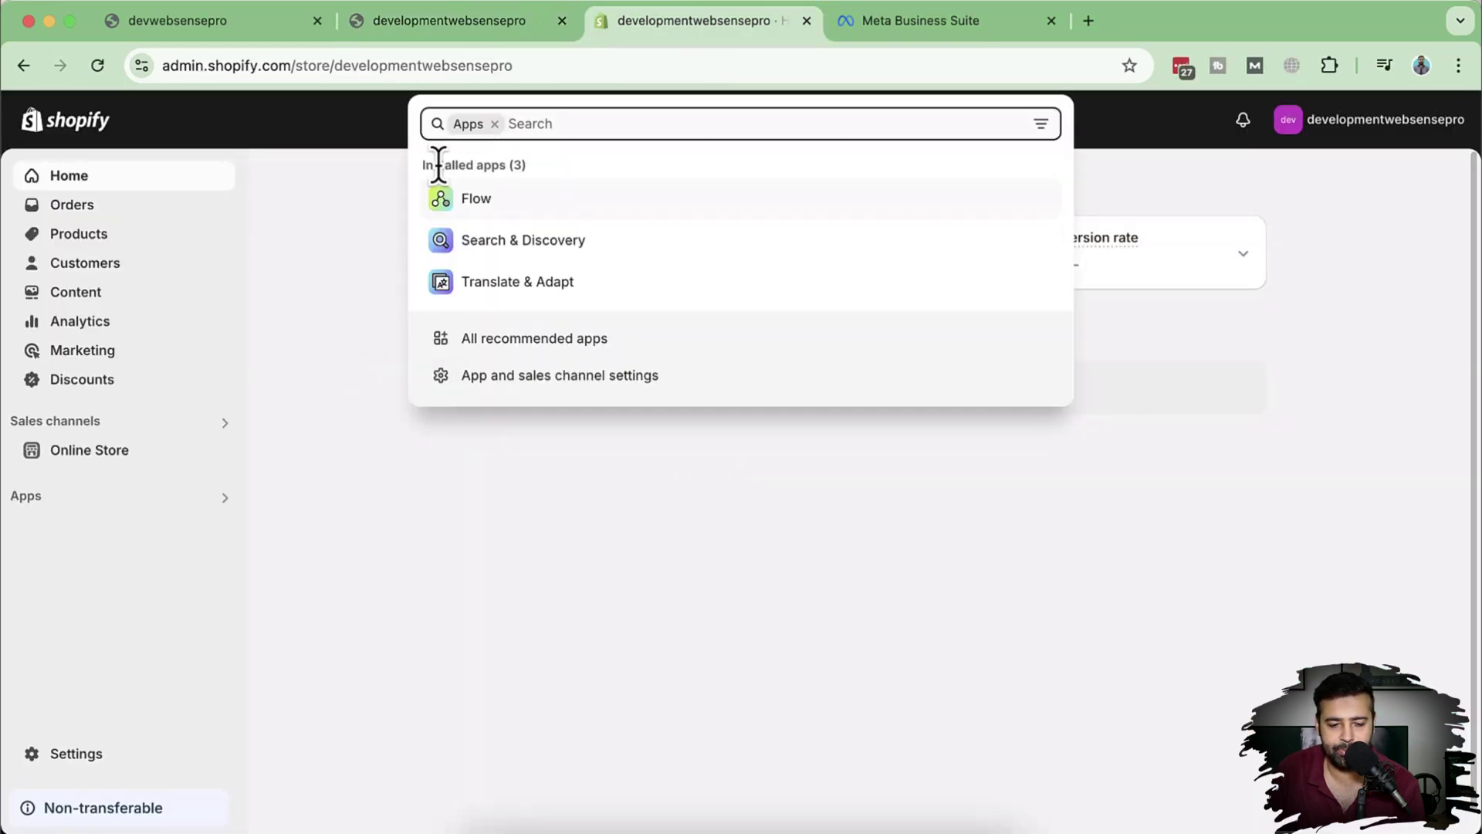
{"action": "left_click", "coordinate": [622, 351]}
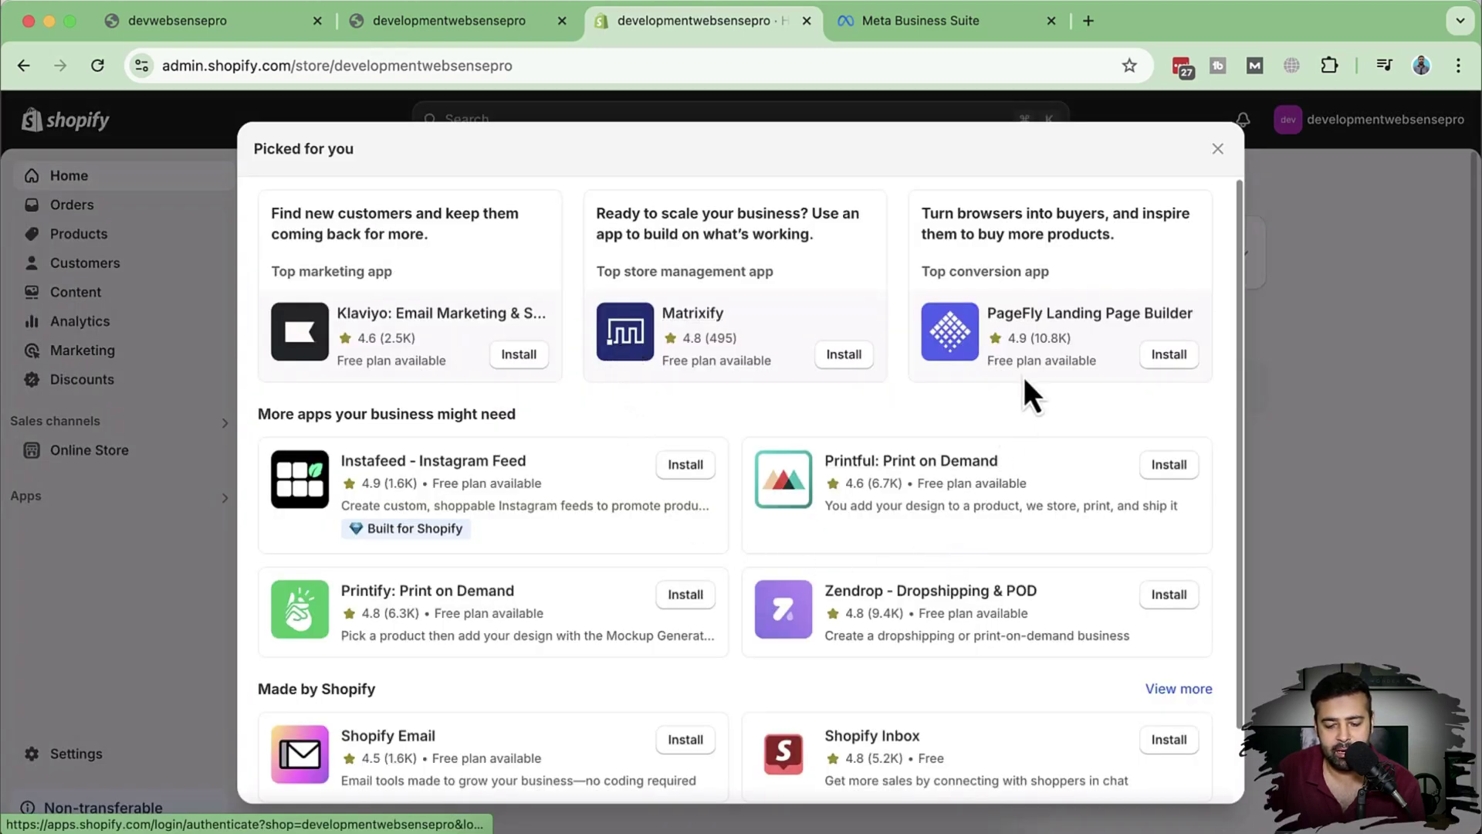
{"action": "scroll", "coordinate": [1096, 417], "scroll_direction": "down", "scroll_amount": 2}
{"action": "scroll", "coordinate": [1077, 479], "scroll_direction": "up", "scroll_amount": 2}
{"action": "scroll", "coordinate": [849, 509], "scroll_direction": "down", "scroll_amount": 2}
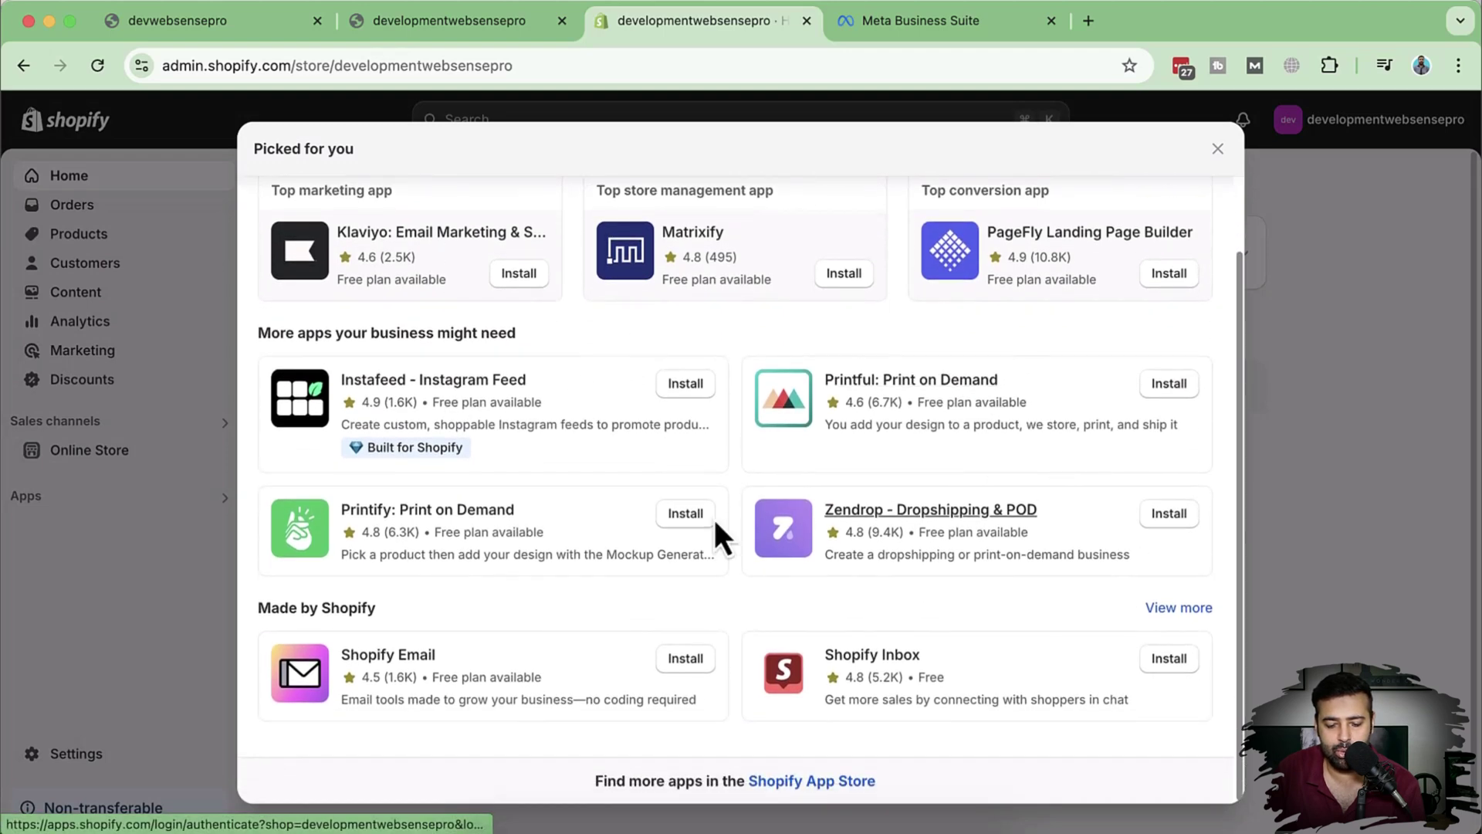
Step: Go to the Shopify App Store and open Meta's Facebook & Instagram app listing
{"action": "left_click", "coordinate": [830, 783]}
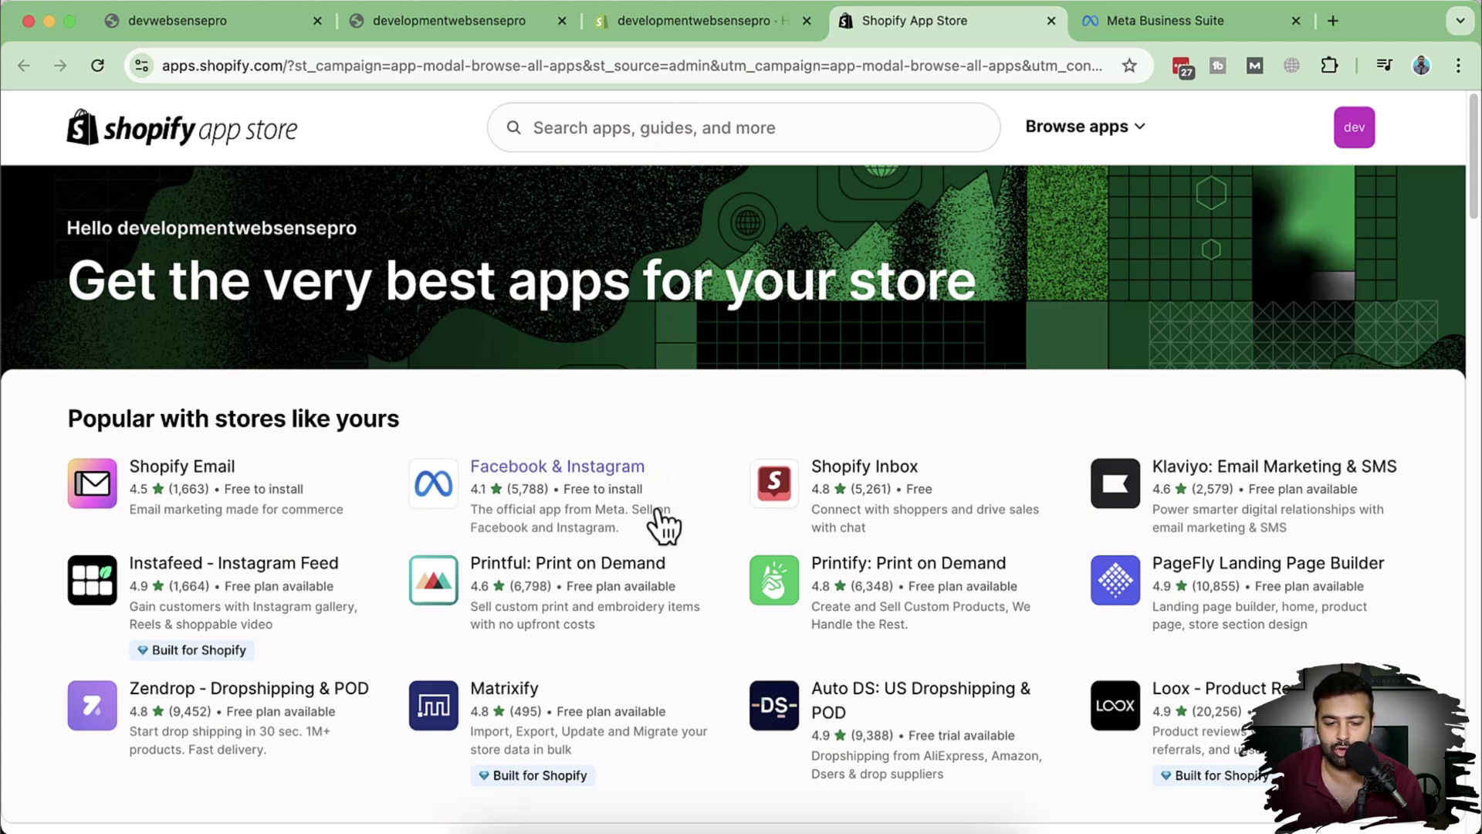
{"action": "triple_click", "coordinate": [540, 452]}
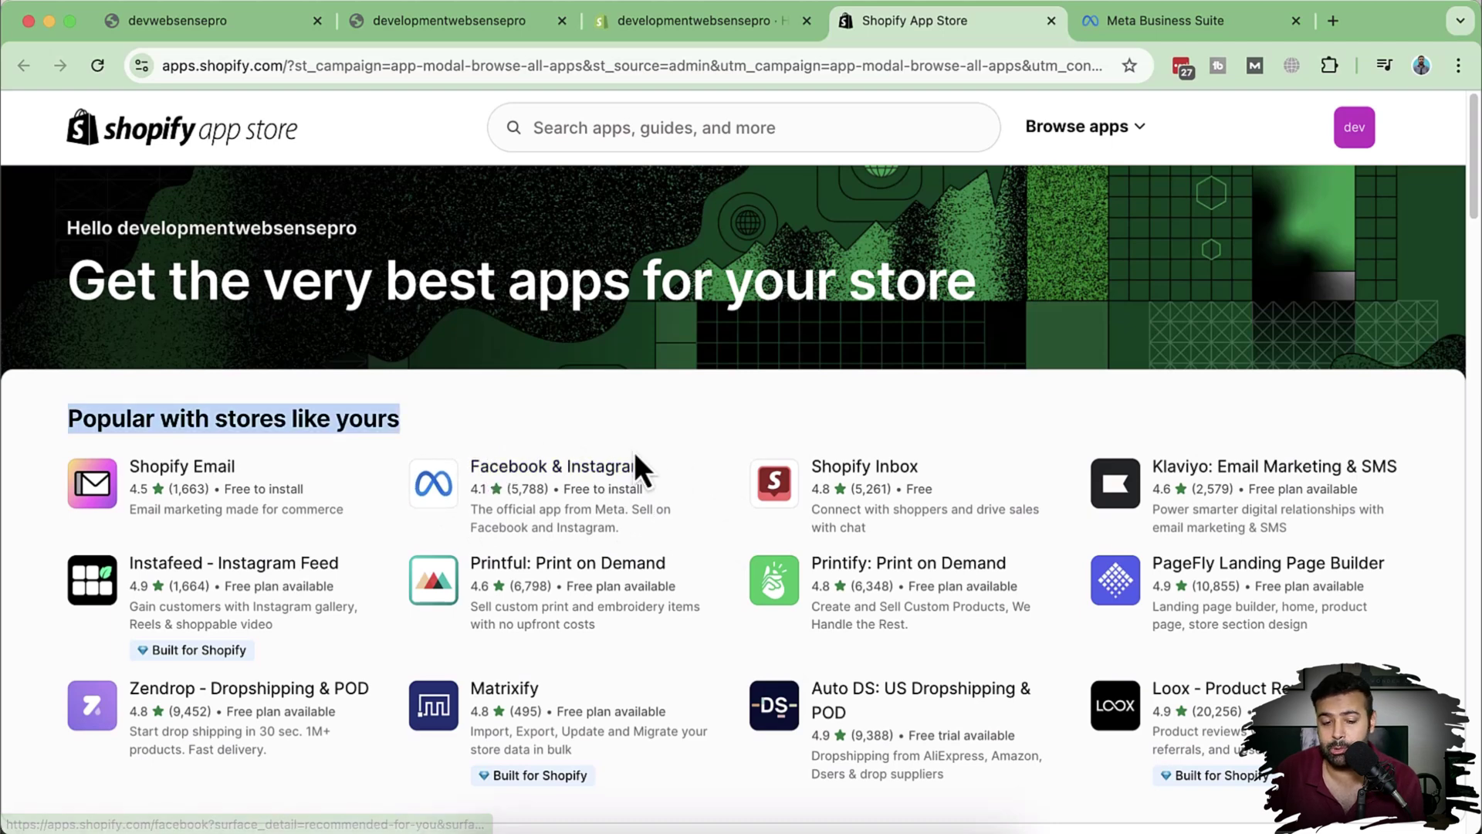
{"action": "left_click", "coordinate": [664, 128]}
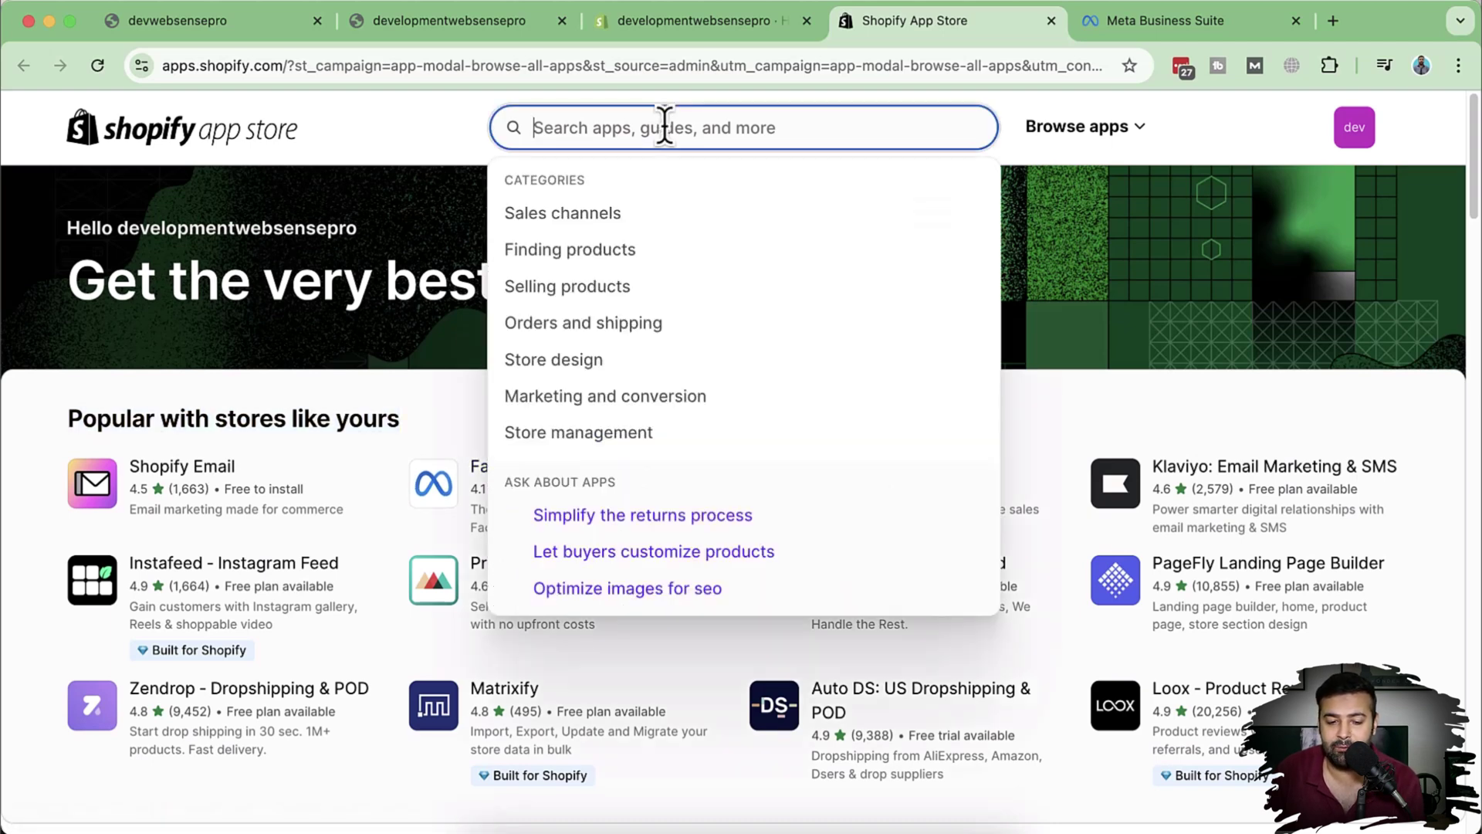
{"action": "left_click", "coordinate": [1040, 386]}
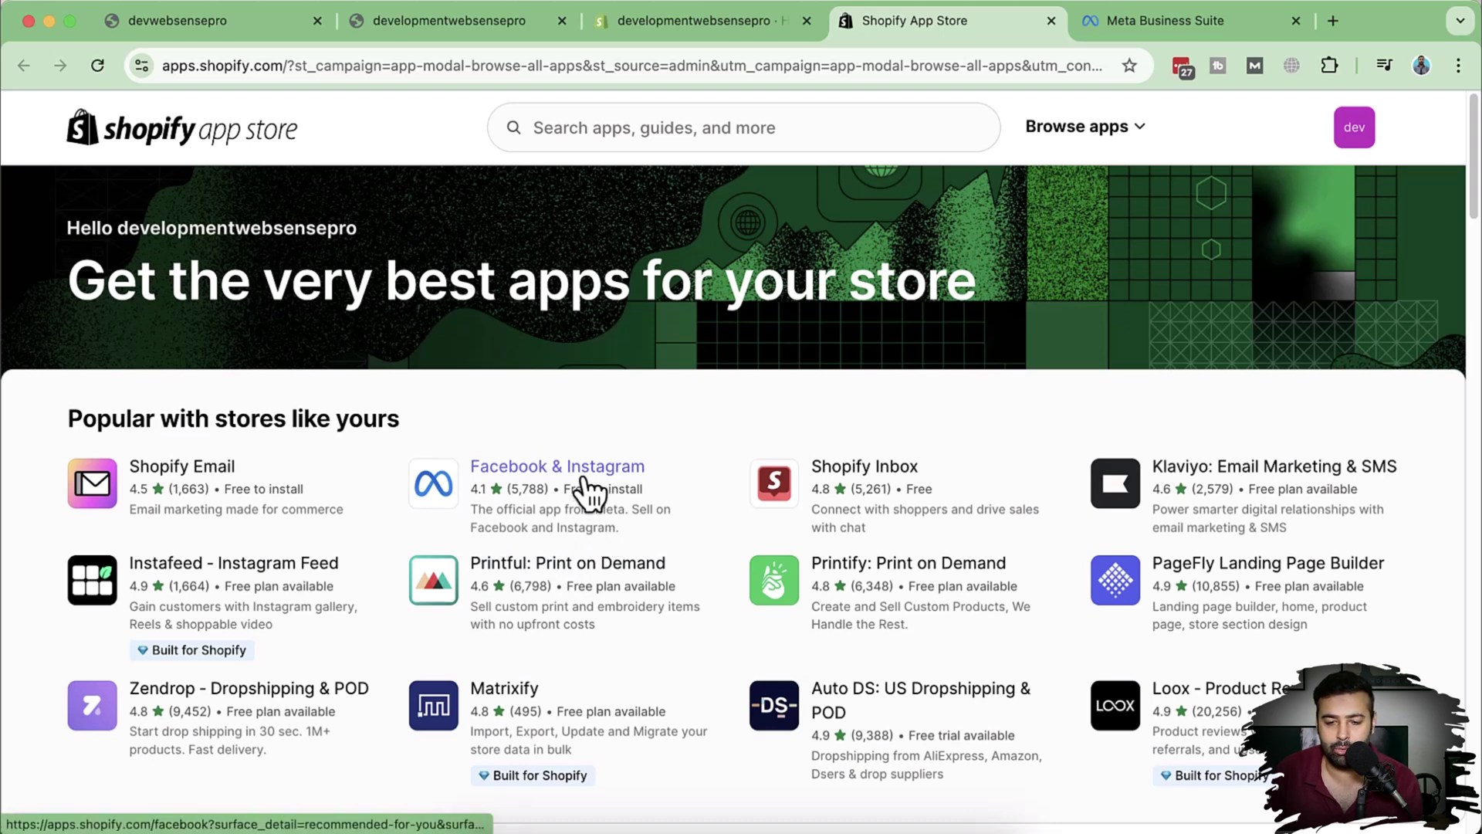
{"action": "left_click", "coordinate": [589, 492]}
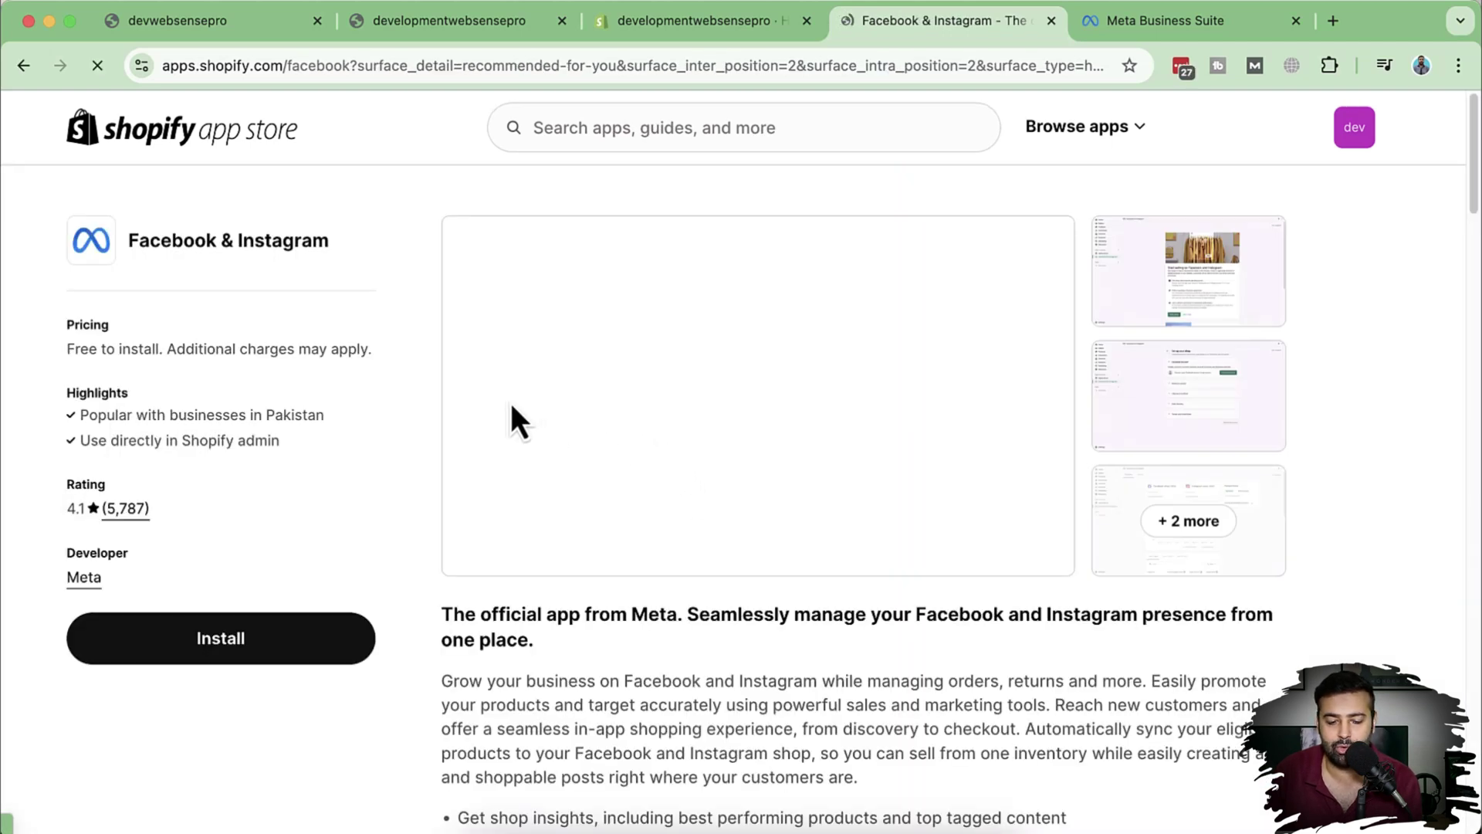
Step: Install the Facebook & Instagram app after reviewing its requested store data permissions
{"action": "left_click", "coordinate": [234, 649]}
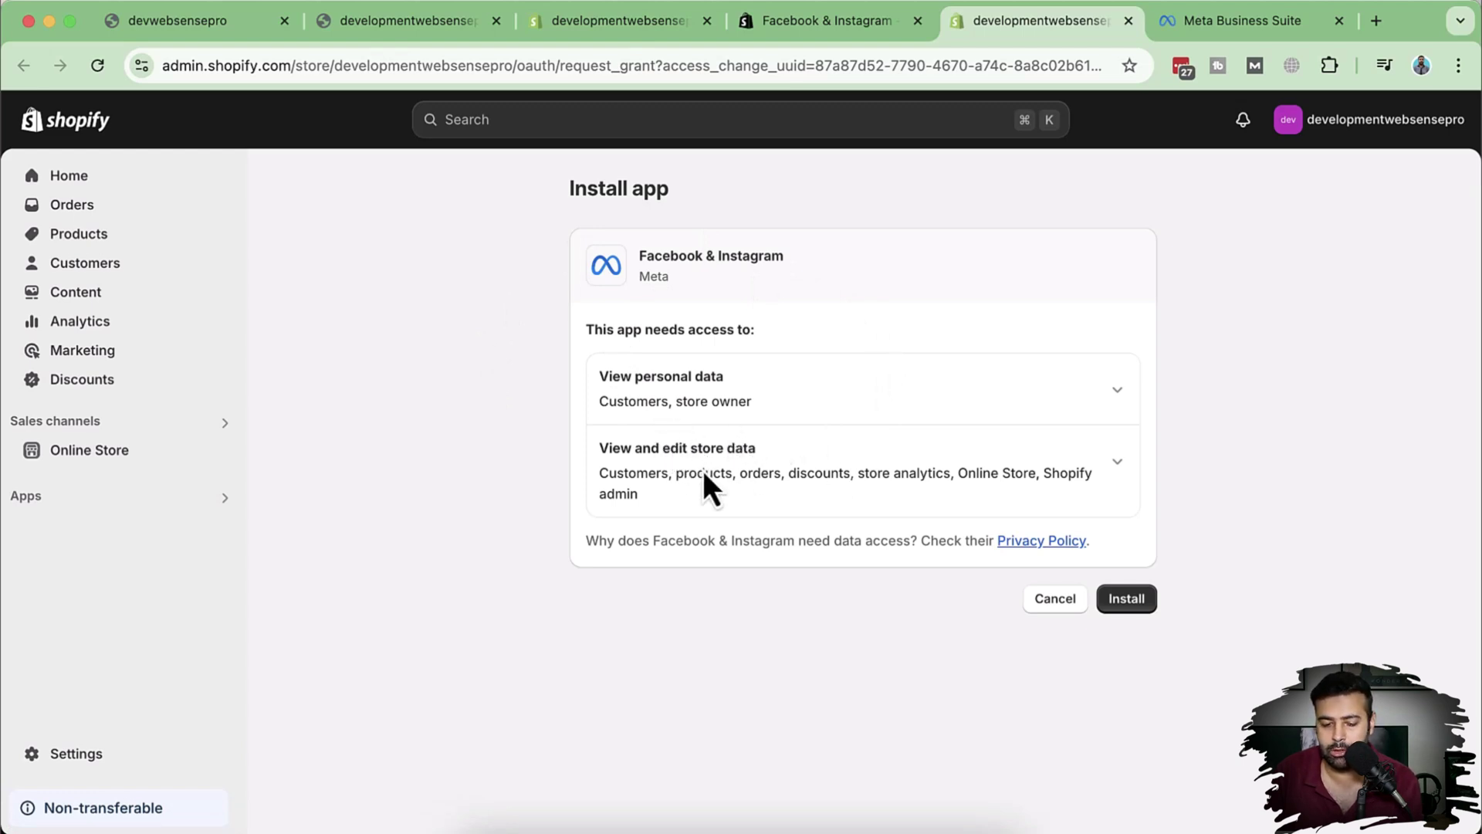
{"action": "left_click_drag", "start_coordinate": [639, 495], "coordinate": [586, 480]}
{"action": "left_click", "coordinate": [768, 489]}
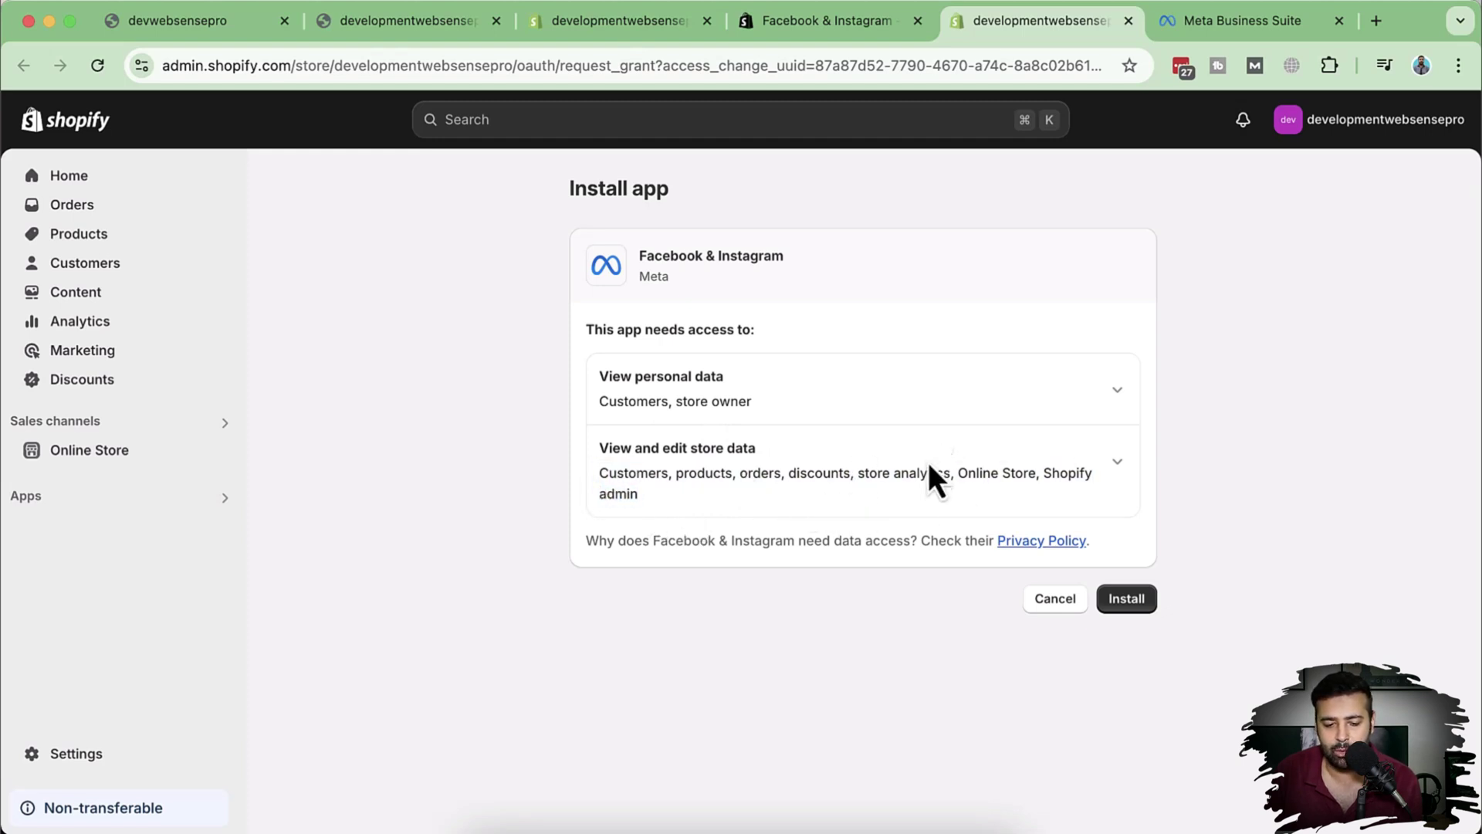
{"action": "left_click", "coordinate": [1123, 608]}
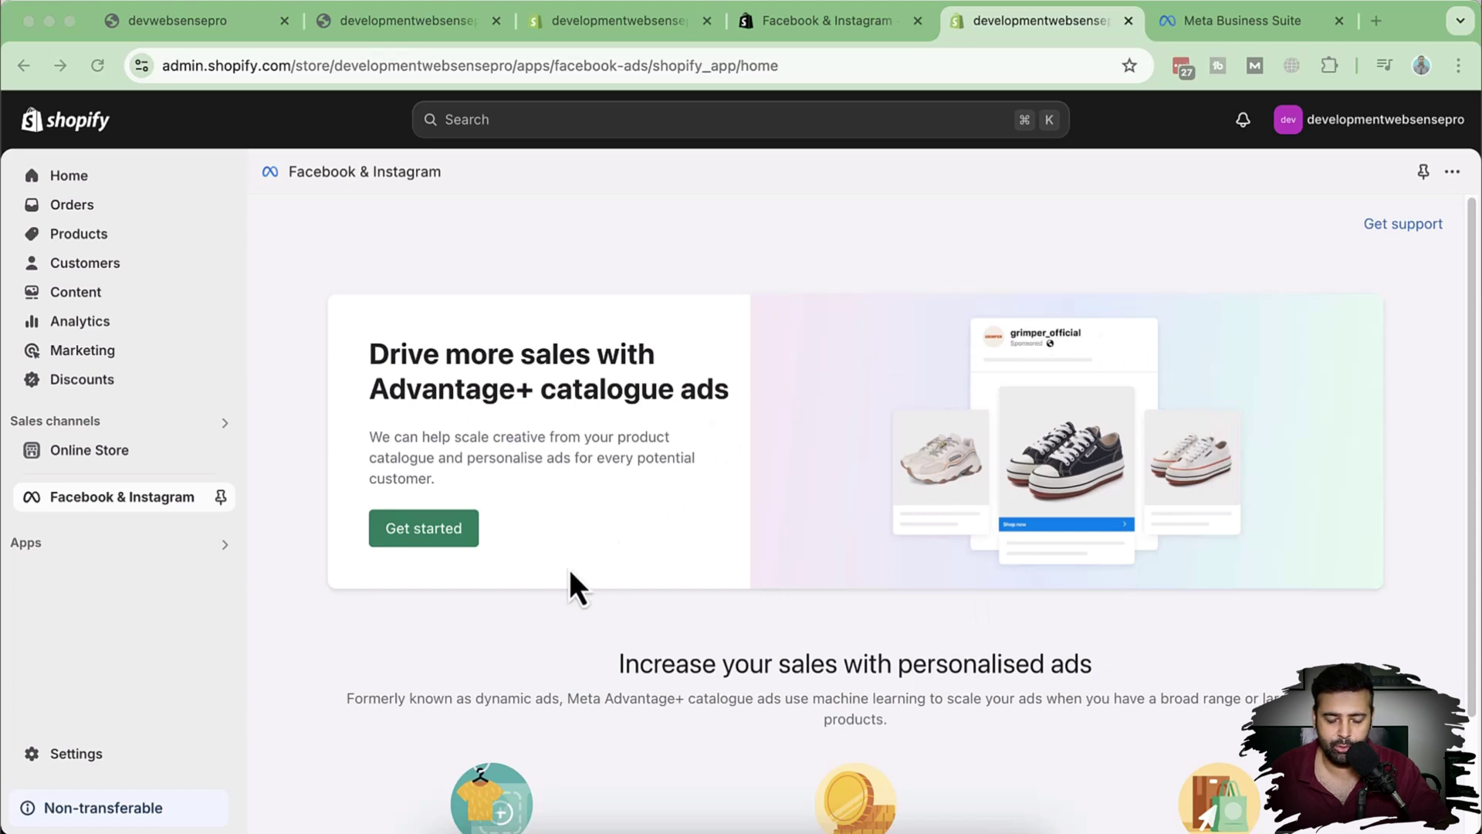
Step: Begin the catalogue ads setup, start connecting a Facebook account, then go to Meta Business Suite
{"action": "left_click", "coordinate": [446, 530]}
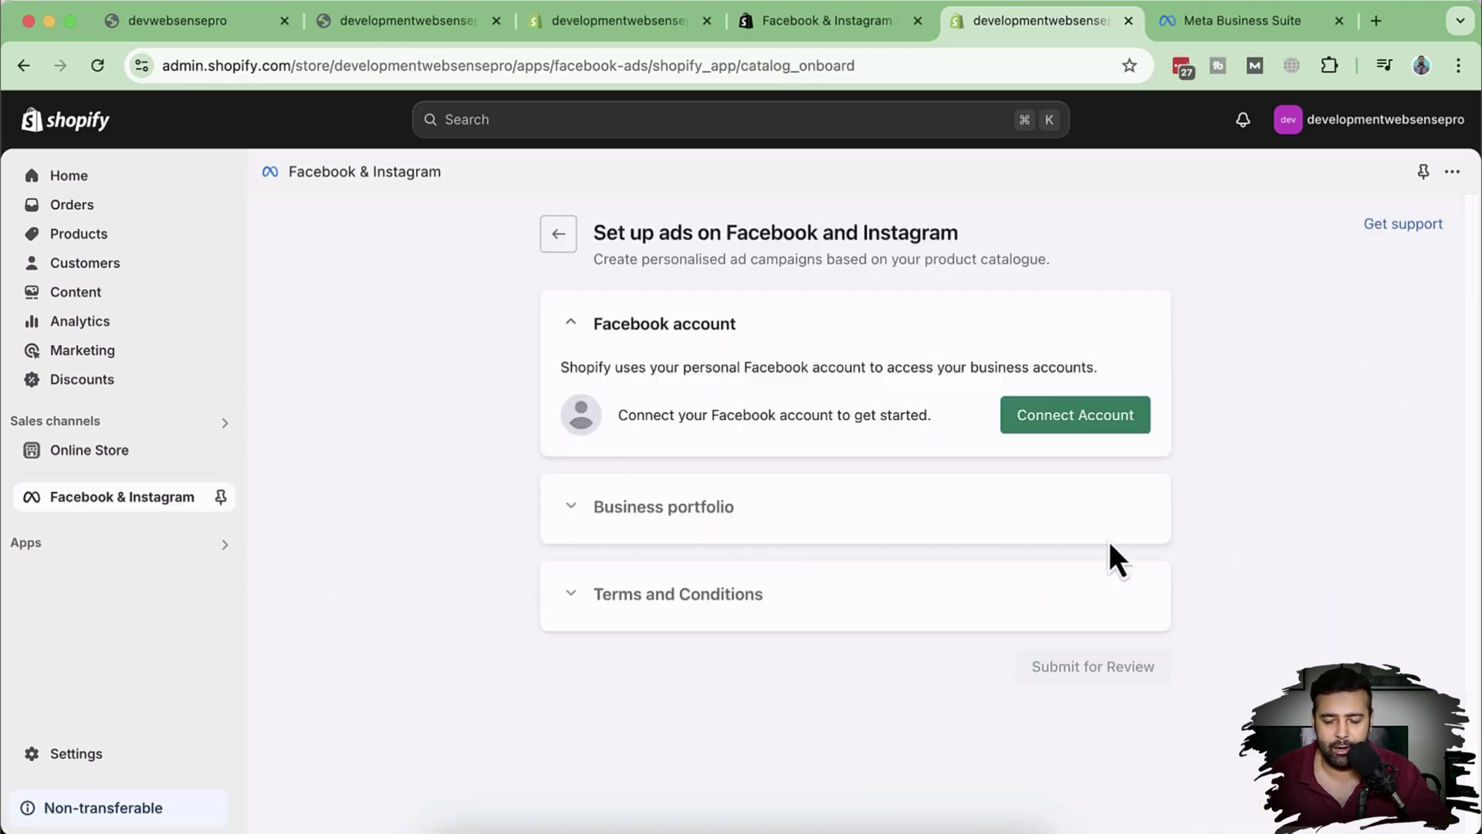
{"action": "left_click", "coordinate": [1106, 433]}
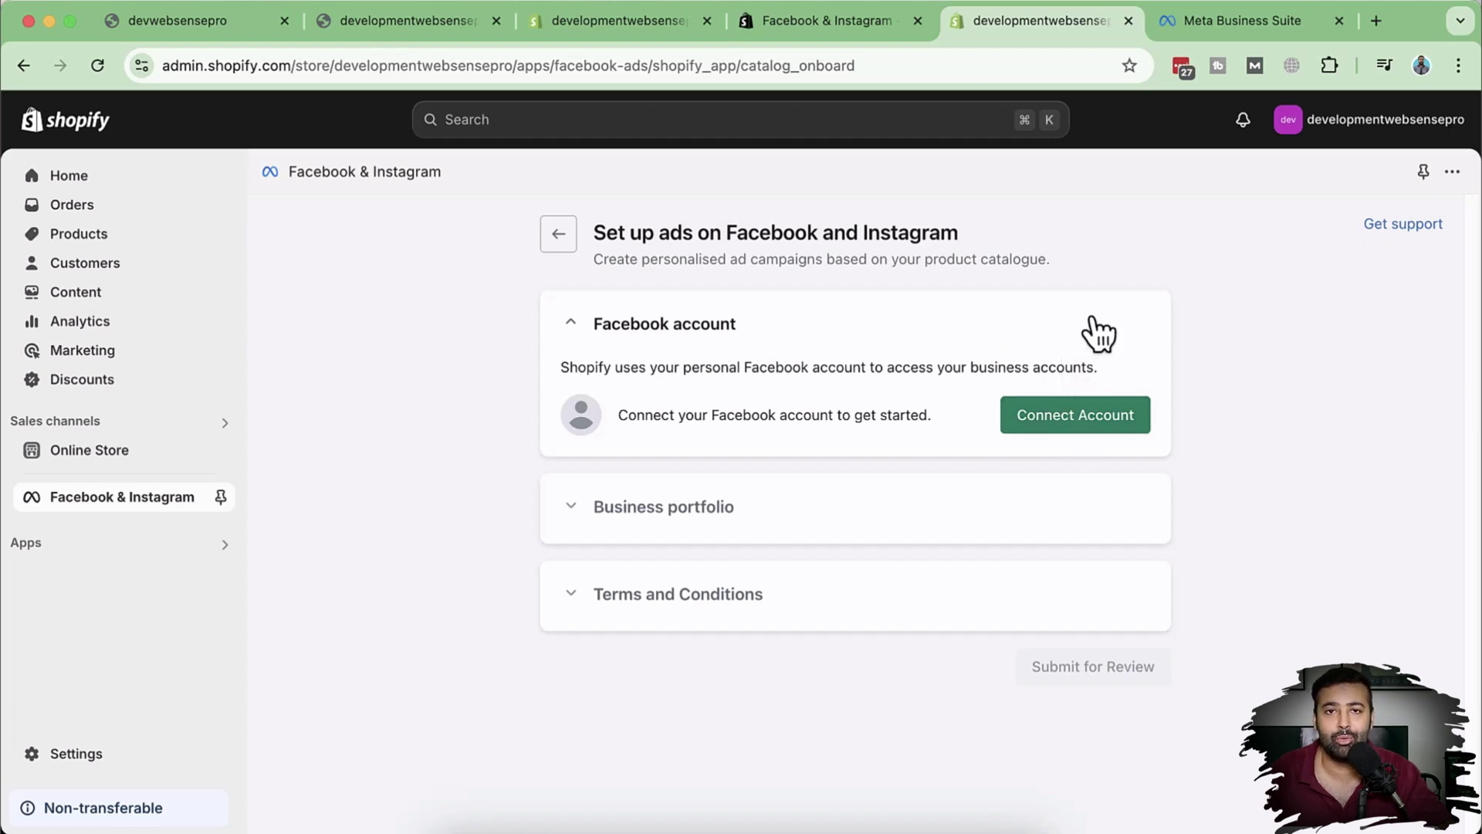
{"action": "left_click", "coordinate": [1207, 36]}
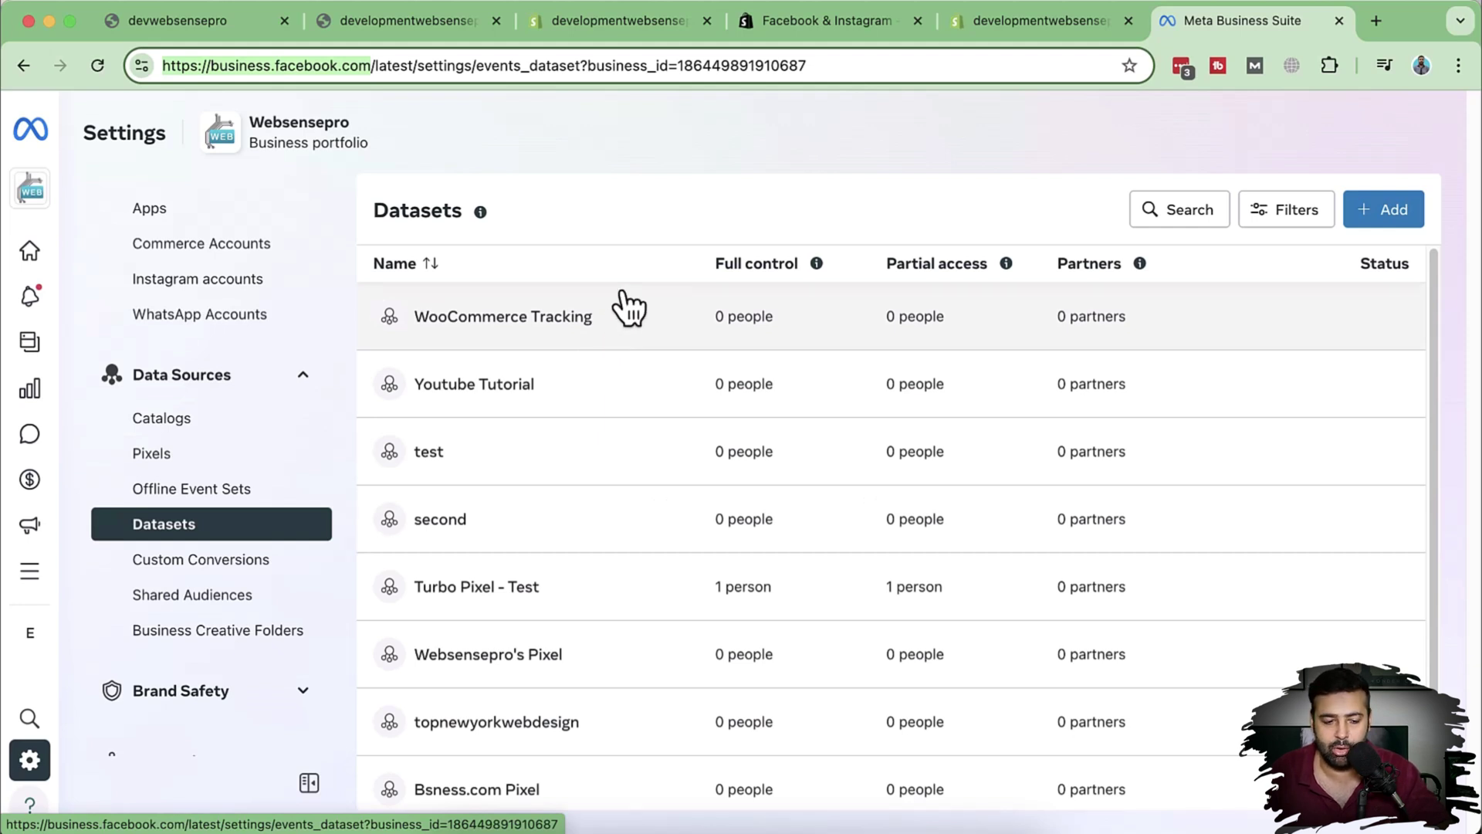
Step: From the Business Suite home, open settings for the Websensepro business portfolio
{"action": "scroll", "coordinate": [285, 430], "scroll_direction": "up", "scroll_amount": 5}
{"action": "scroll", "coordinate": [292, 328], "scroll_direction": "down", "scroll_amount": 5}
{"action": "scroll", "coordinate": [281, 387], "scroll_direction": "up", "scroll_amount": 5}
{"action": "left_click", "coordinate": [29, 252]}
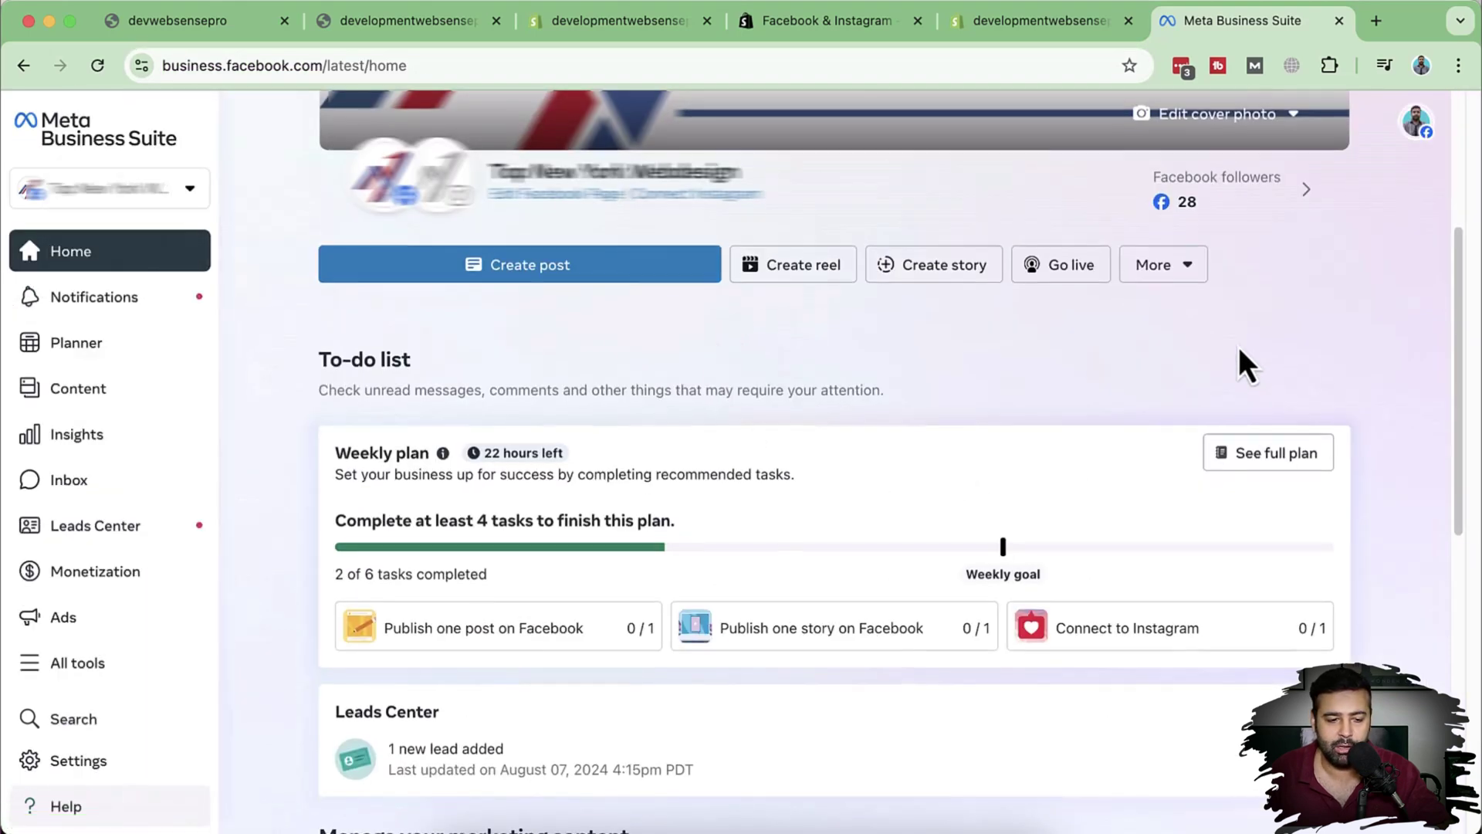
{"action": "scroll", "coordinate": [1243, 357], "scroll_direction": "down", "scroll_amount": 4}
{"action": "scroll", "coordinate": [1158, 355], "scroll_direction": "up", "scroll_amount": 8}
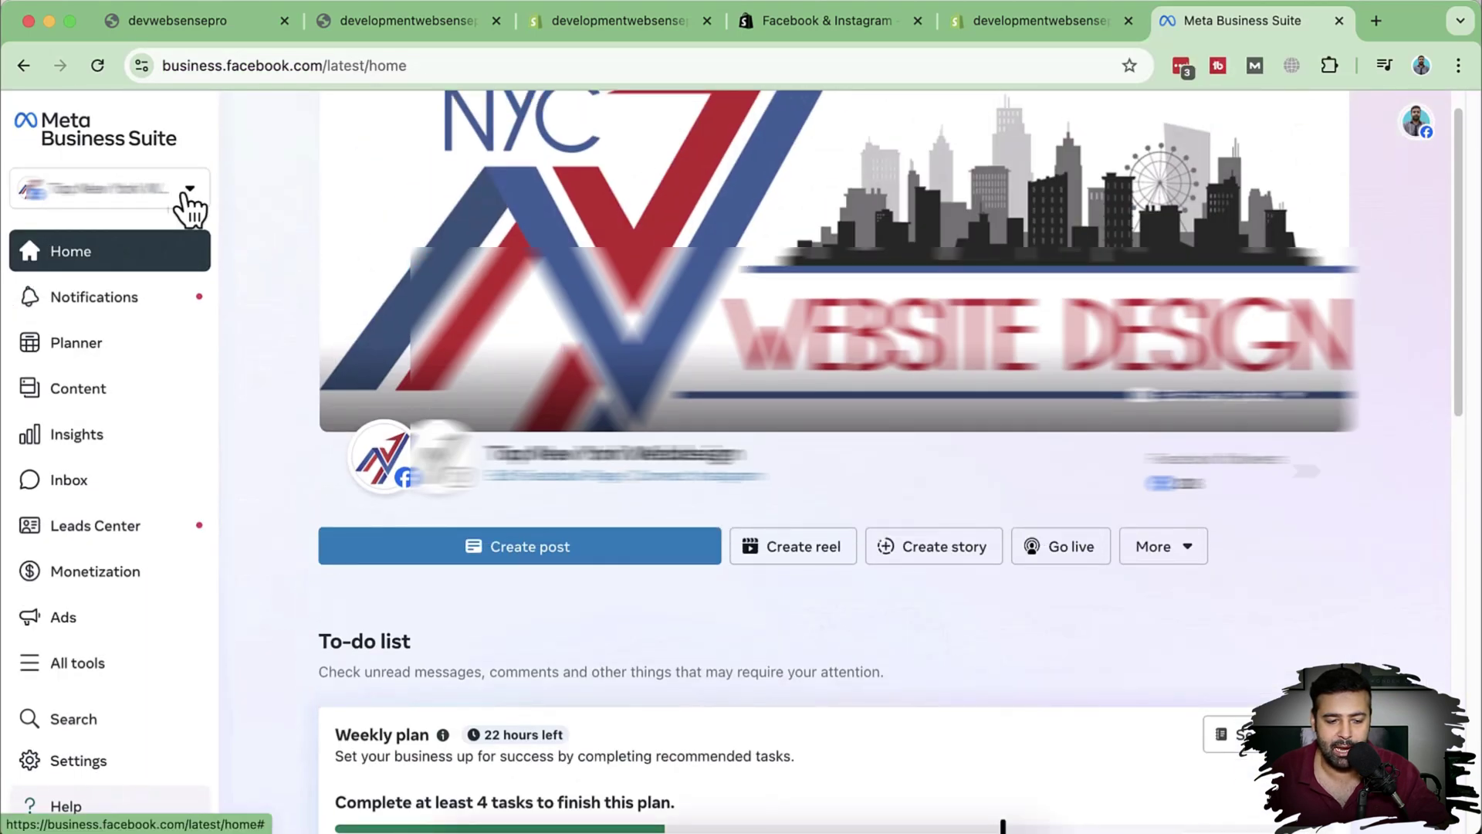
{"action": "left_click", "coordinate": [188, 191]}
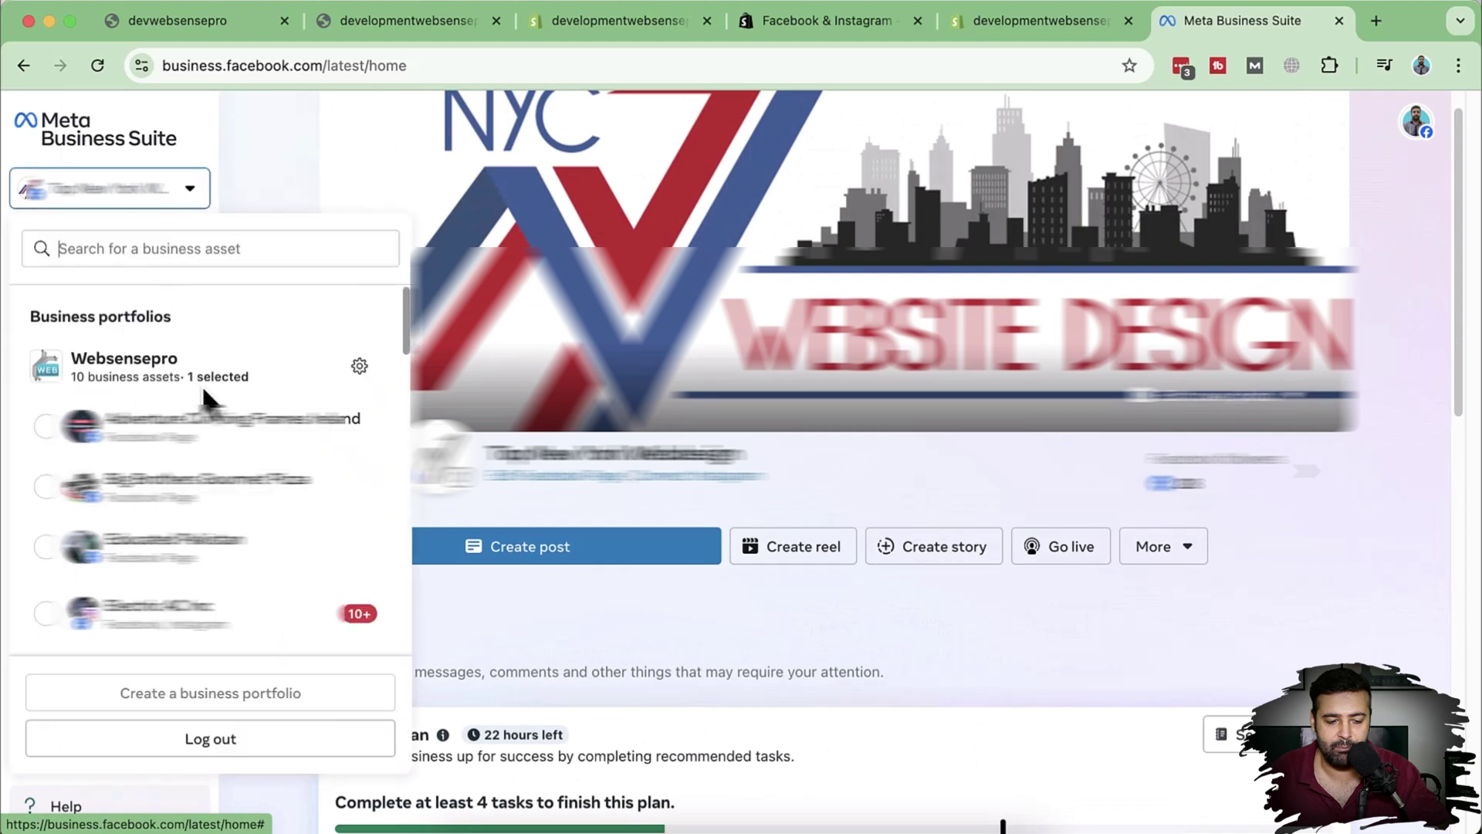
{"action": "left_click", "coordinate": [358, 367]}
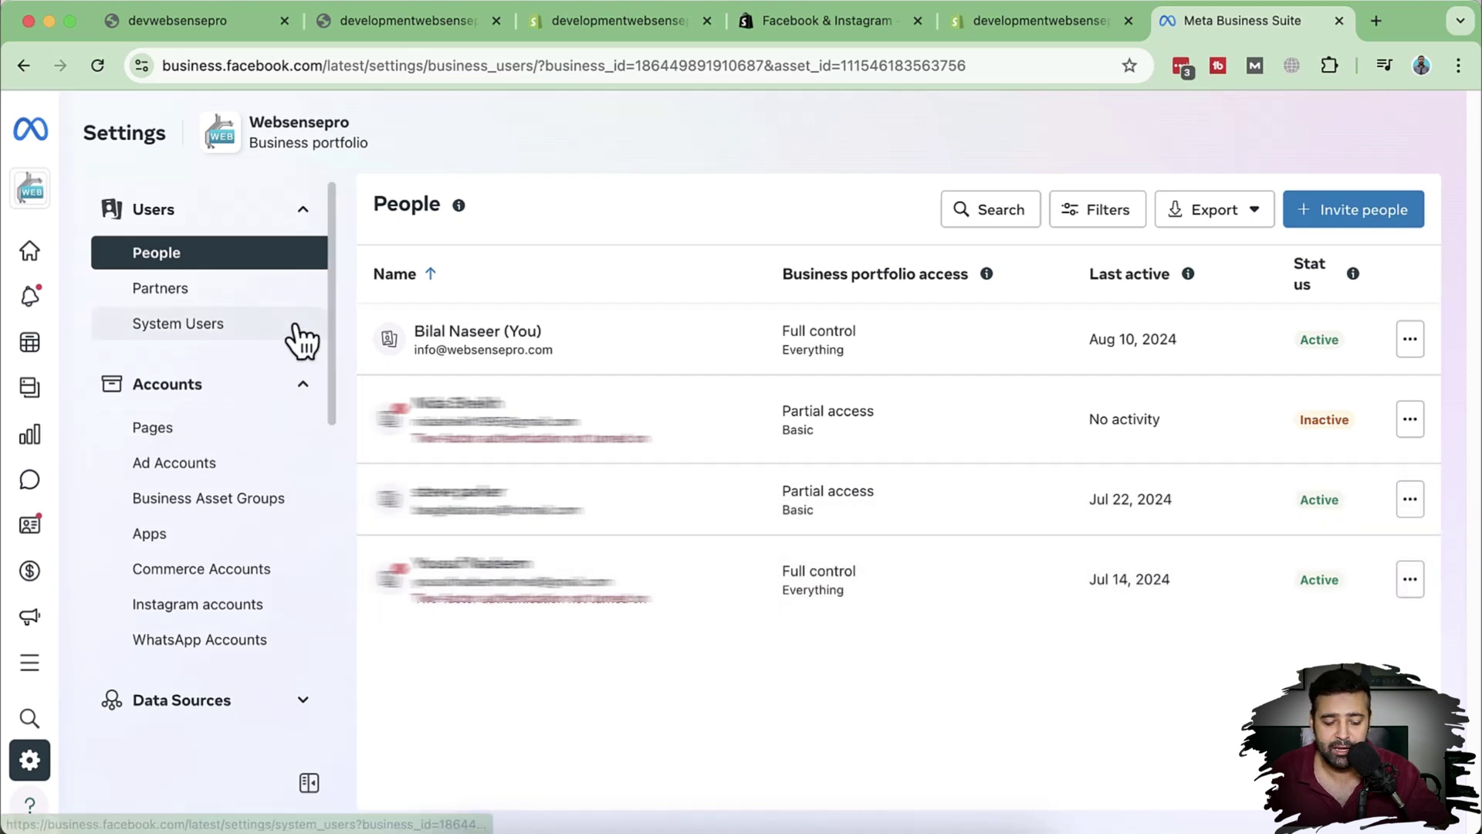
Step: Under Data Sources, open the Datasets list and review the existing pixels and datasets
{"action": "scroll", "coordinate": [307, 322], "scroll_direction": "down", "scroll_amount": 7}
{"action": "scroll", "coordinate": [285, 410], "scroll_direction": "up", "scroll_amount": 3}
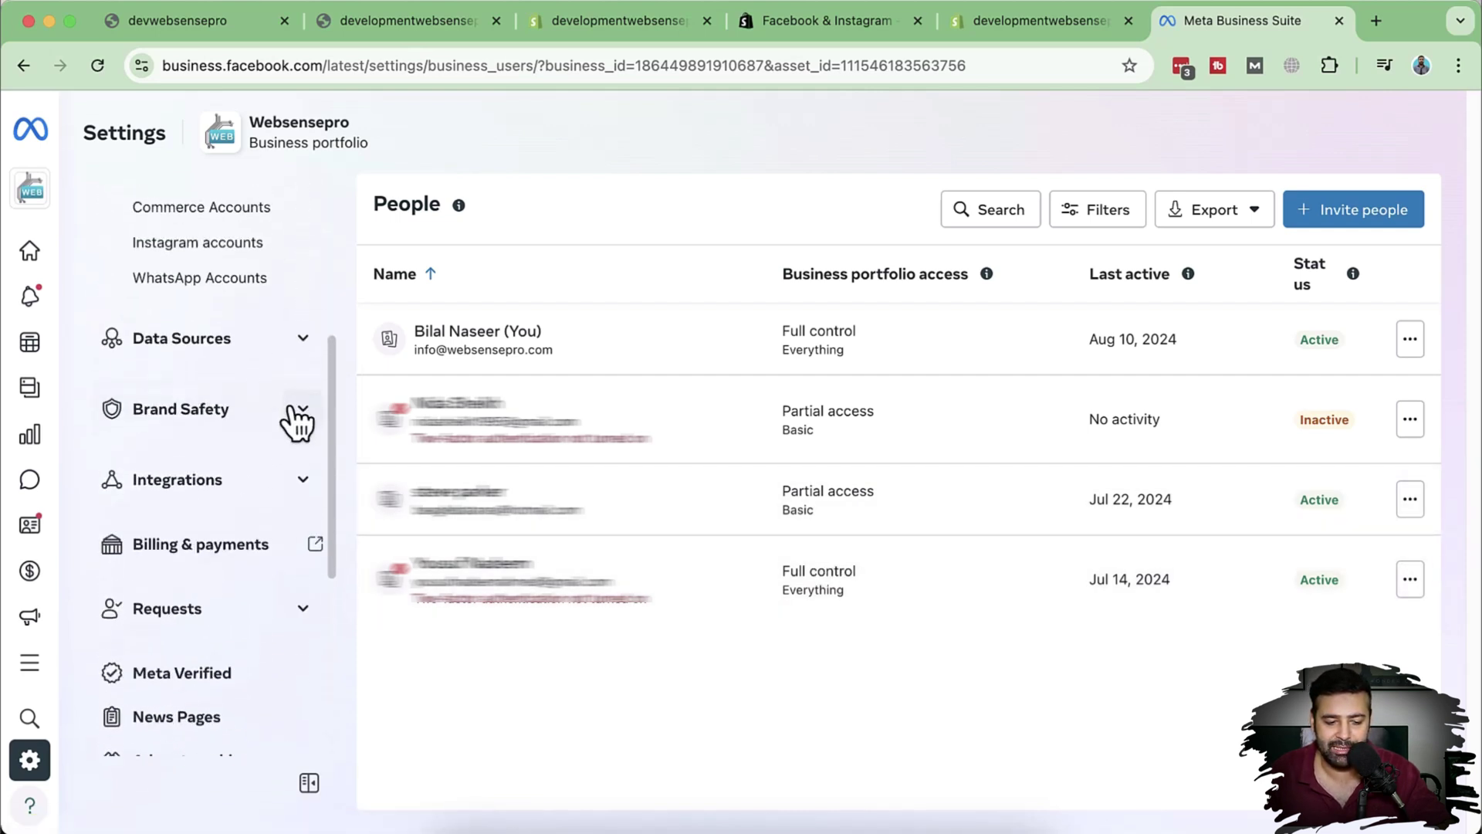
{"action": "left_click", "coordinate": [306, 339]}
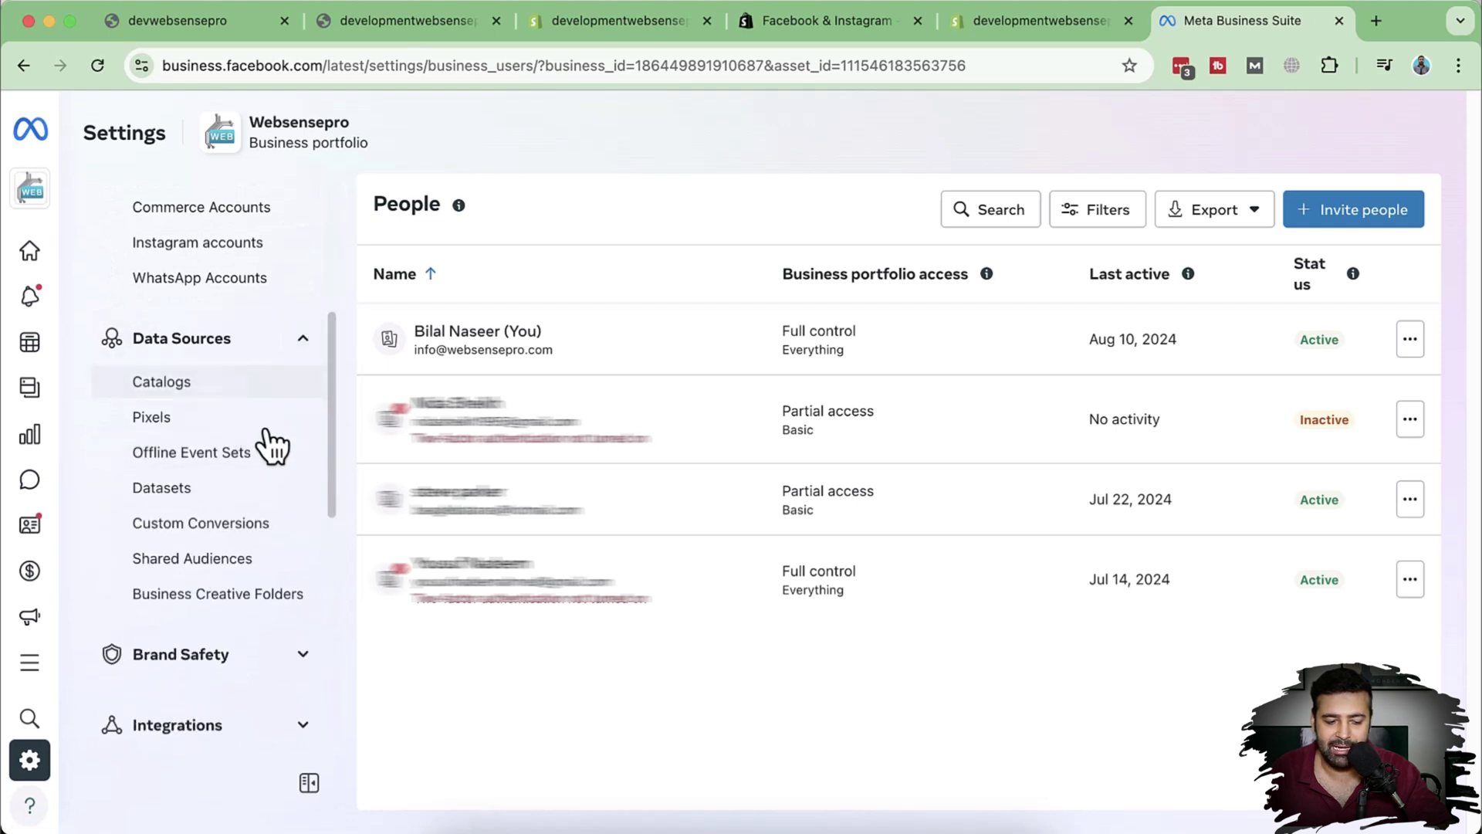
{"action": "left_click", "coordinate": [228, 418]}
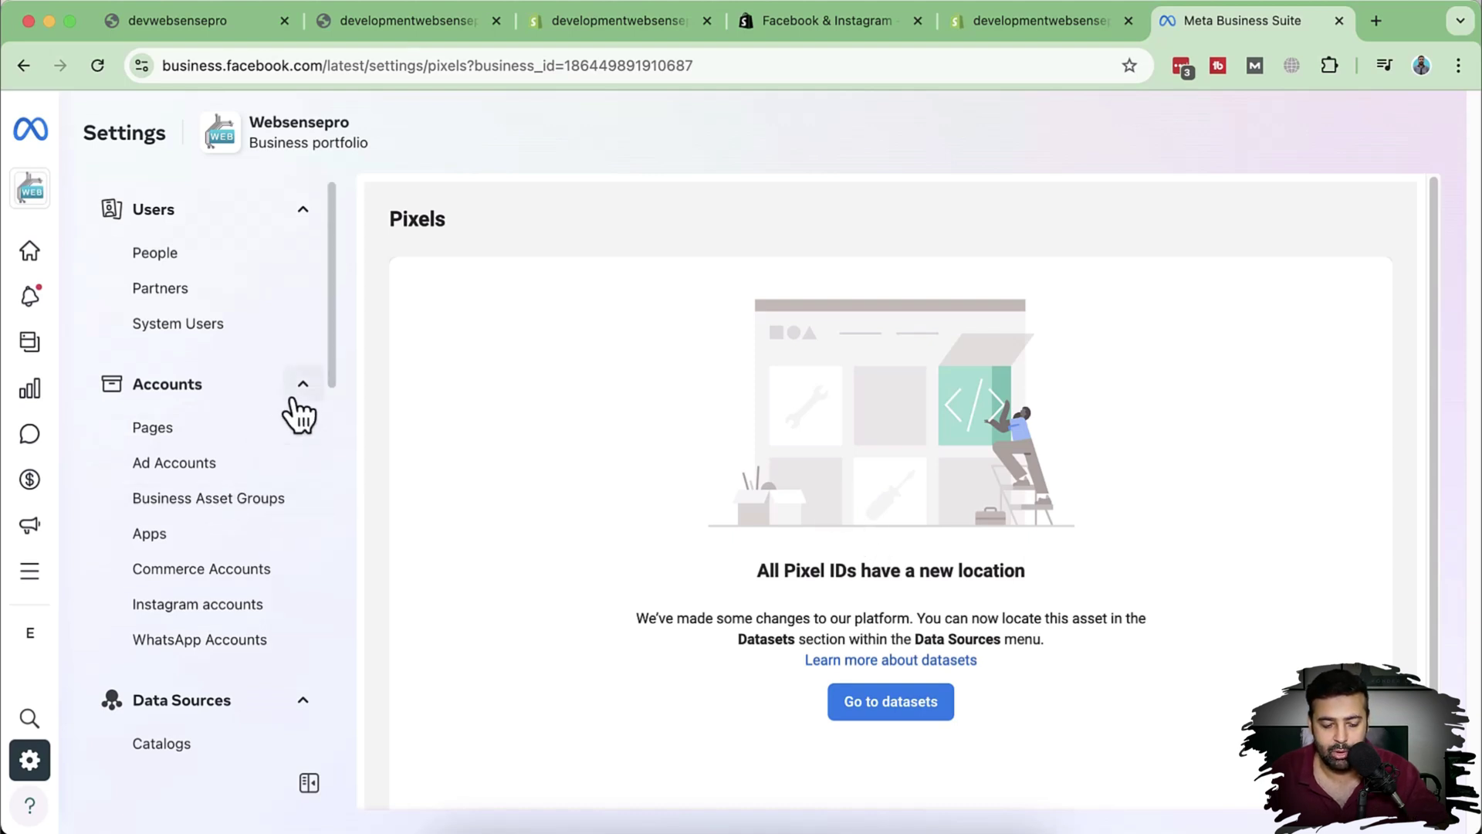
{"action": "scroll", "coordinate": [298, 409], "scroll_direction": "down", "scroll_amount": 4}
{"action": "left_click", "coordinate": [216, 600]}
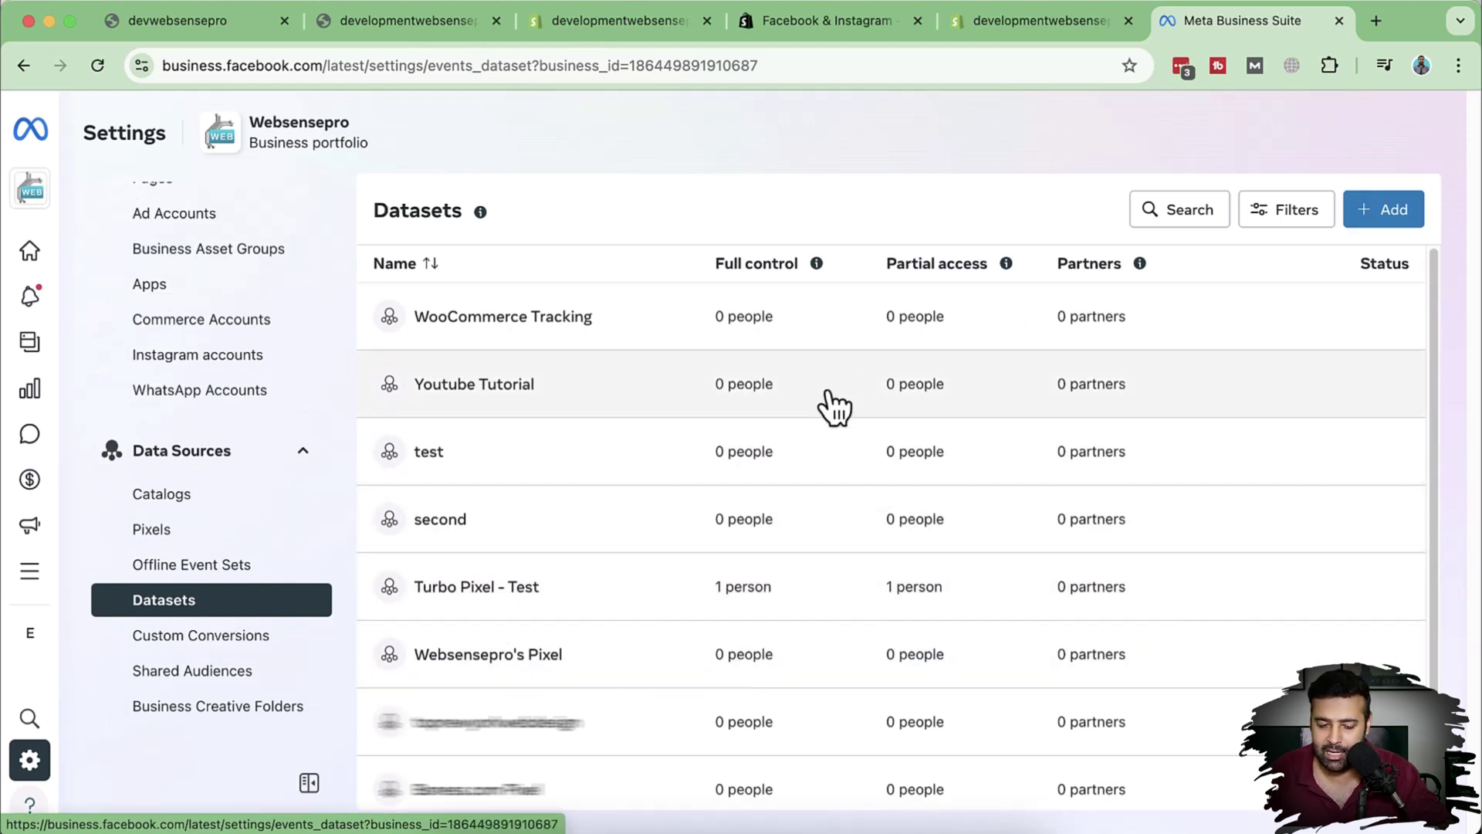
{"action": "scroll", "coordinate": [849, 433], "scroll_direction": "down", "scroll_amount": 2}
{"action": "scroll", "coordinate": [854, 494], "scroll_direction": "up", "scroll_amount": 2}
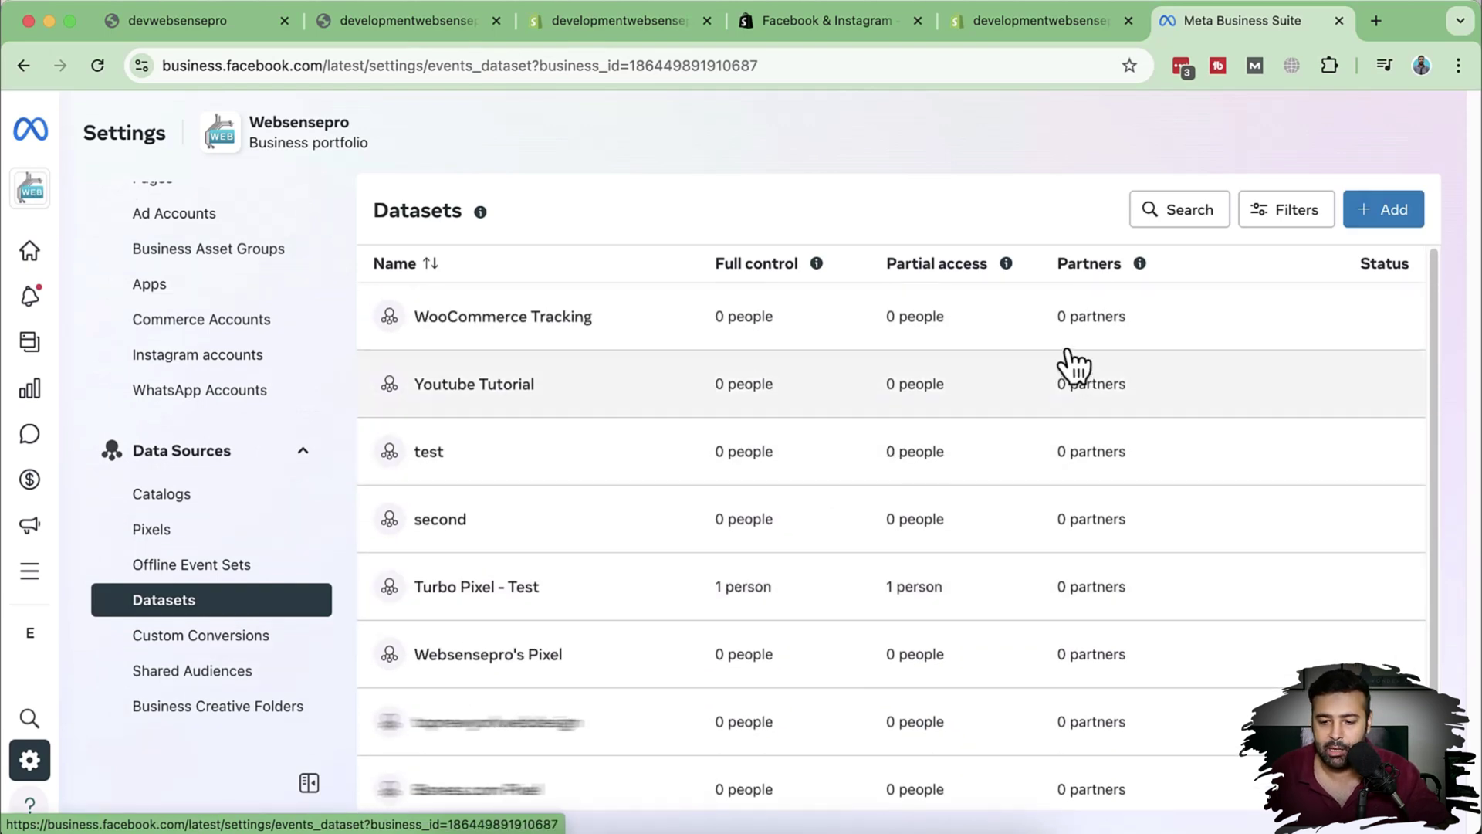
Step: Back in the Shopify setup, connect the required Facebook account to the app
{"action": "left_click", "coordinate": [1045, 35]}
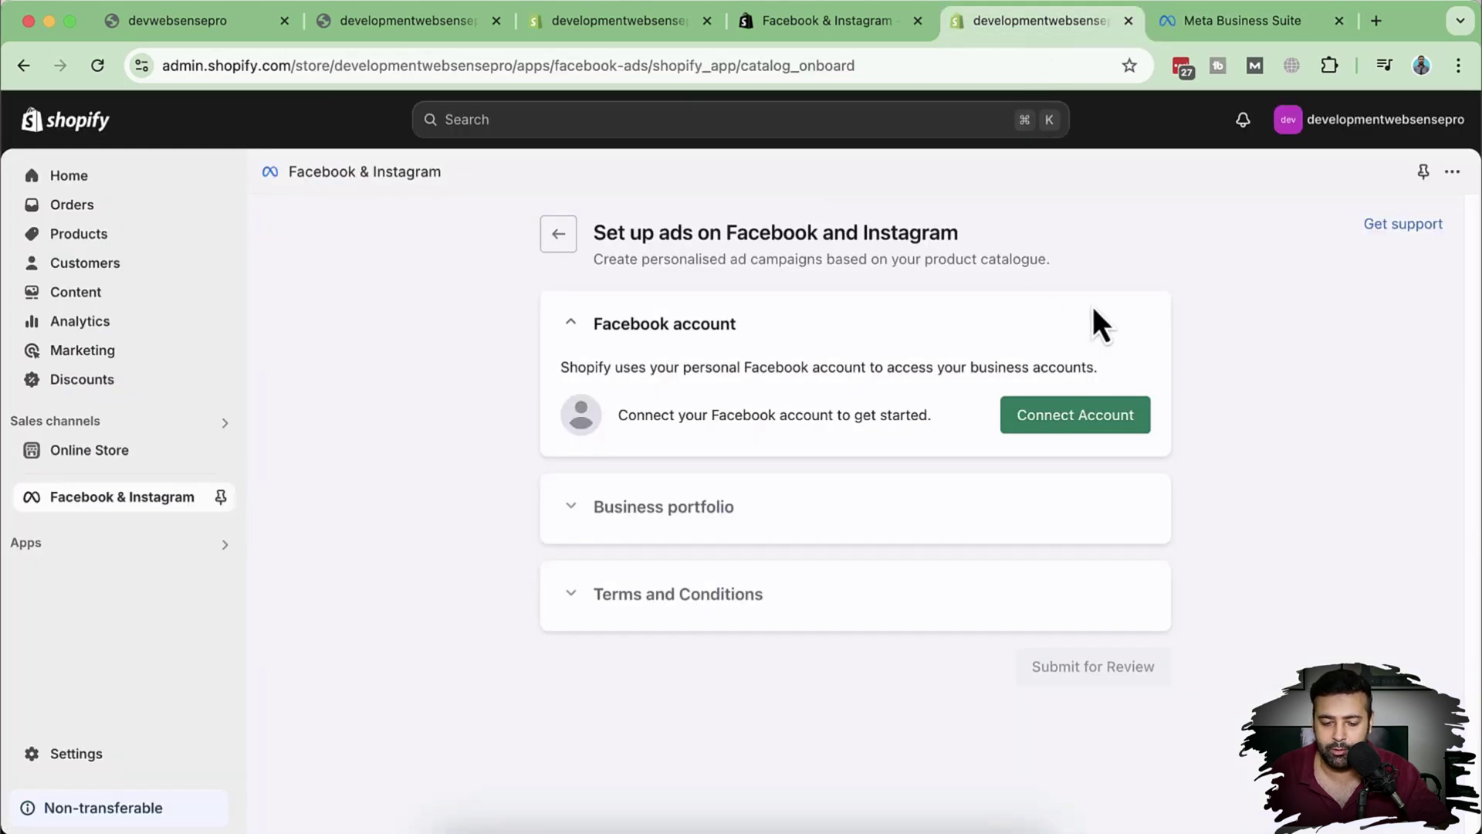
{"action": "left_click", "coordinate": [1077, 425]}
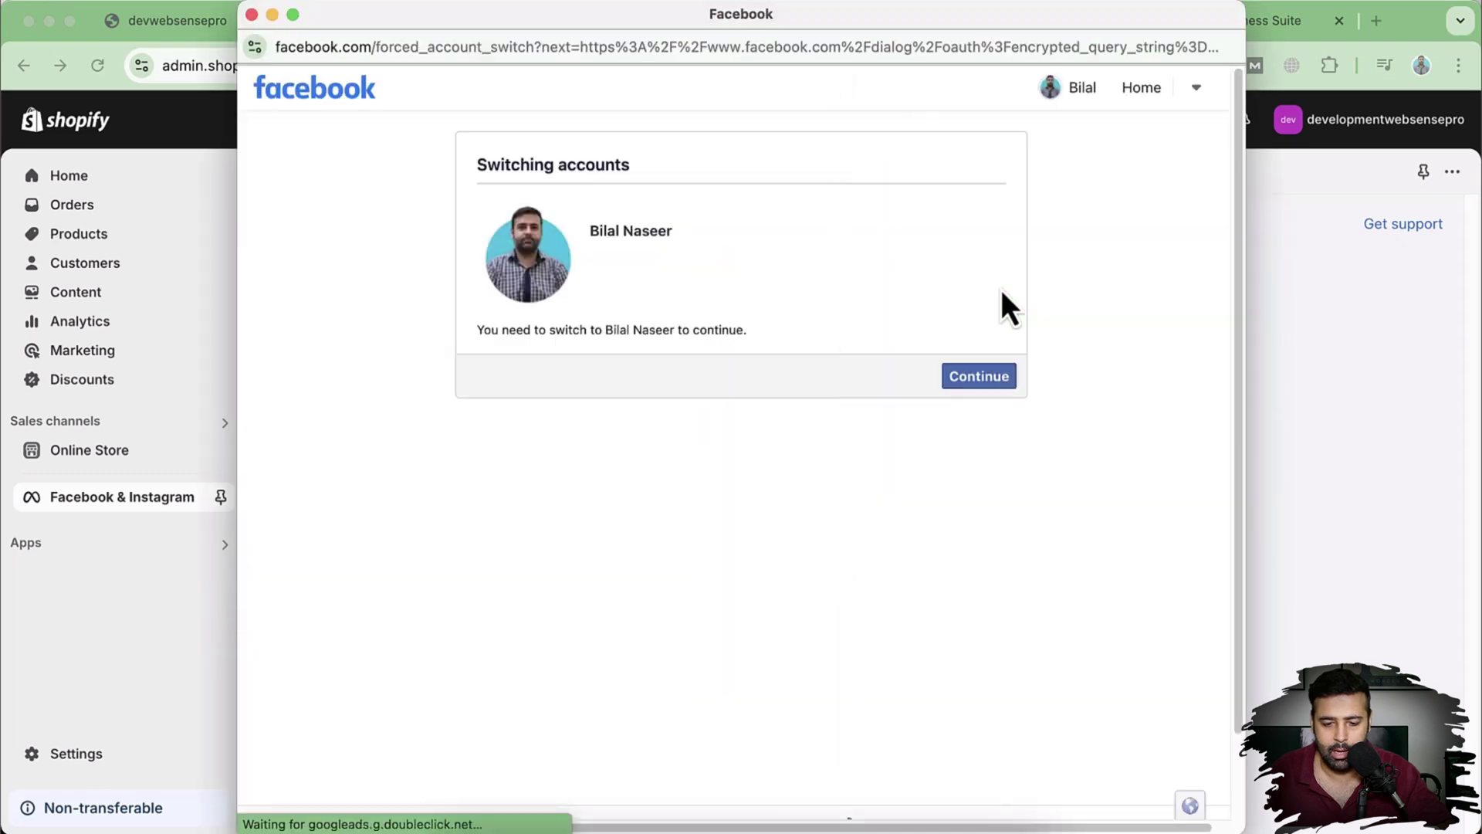
{"action": "left_click", "coordinate": [977, 380]}
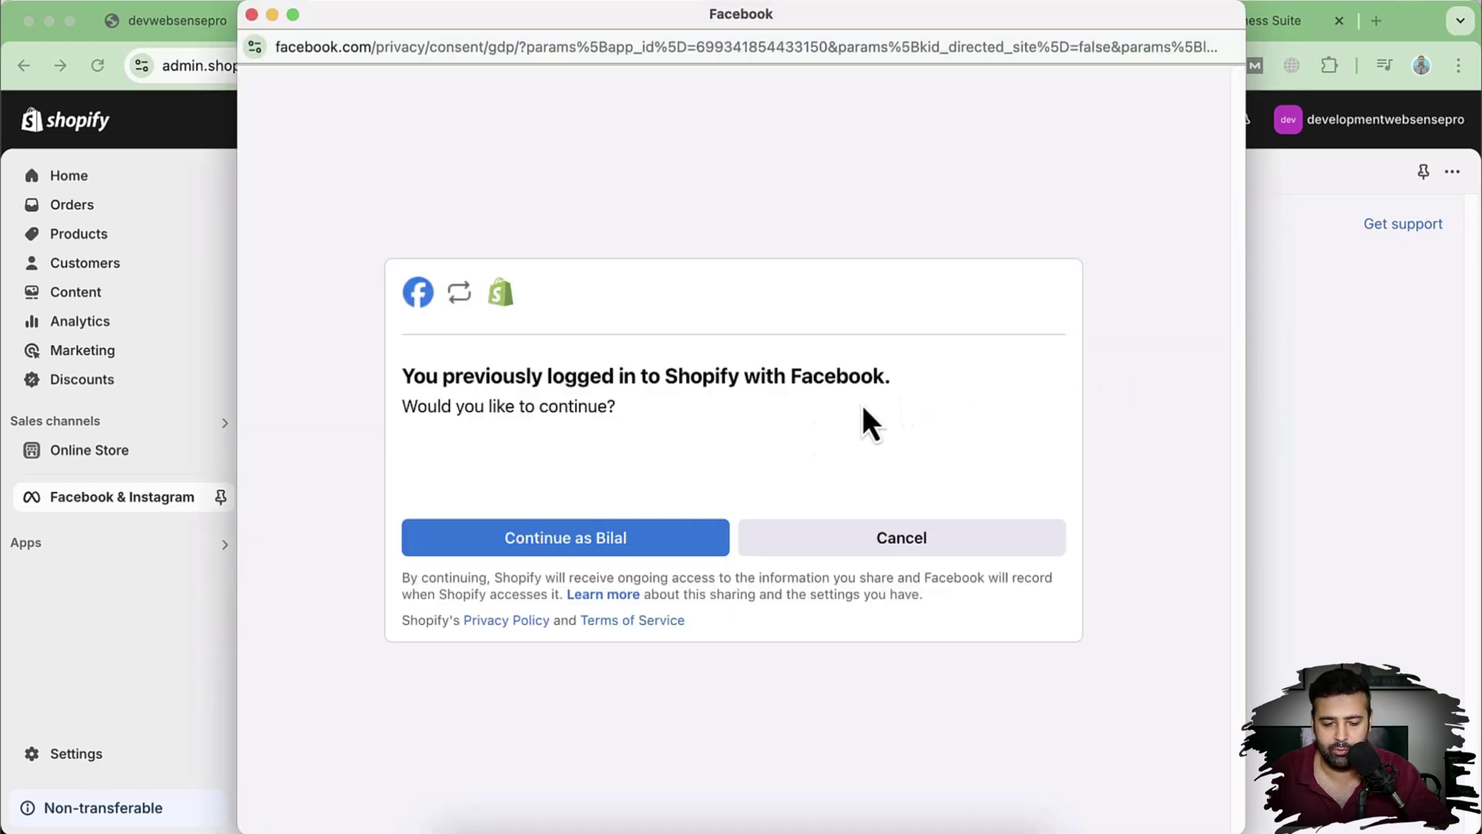
{"action": "left_click", "coordinate": [578, 544]}
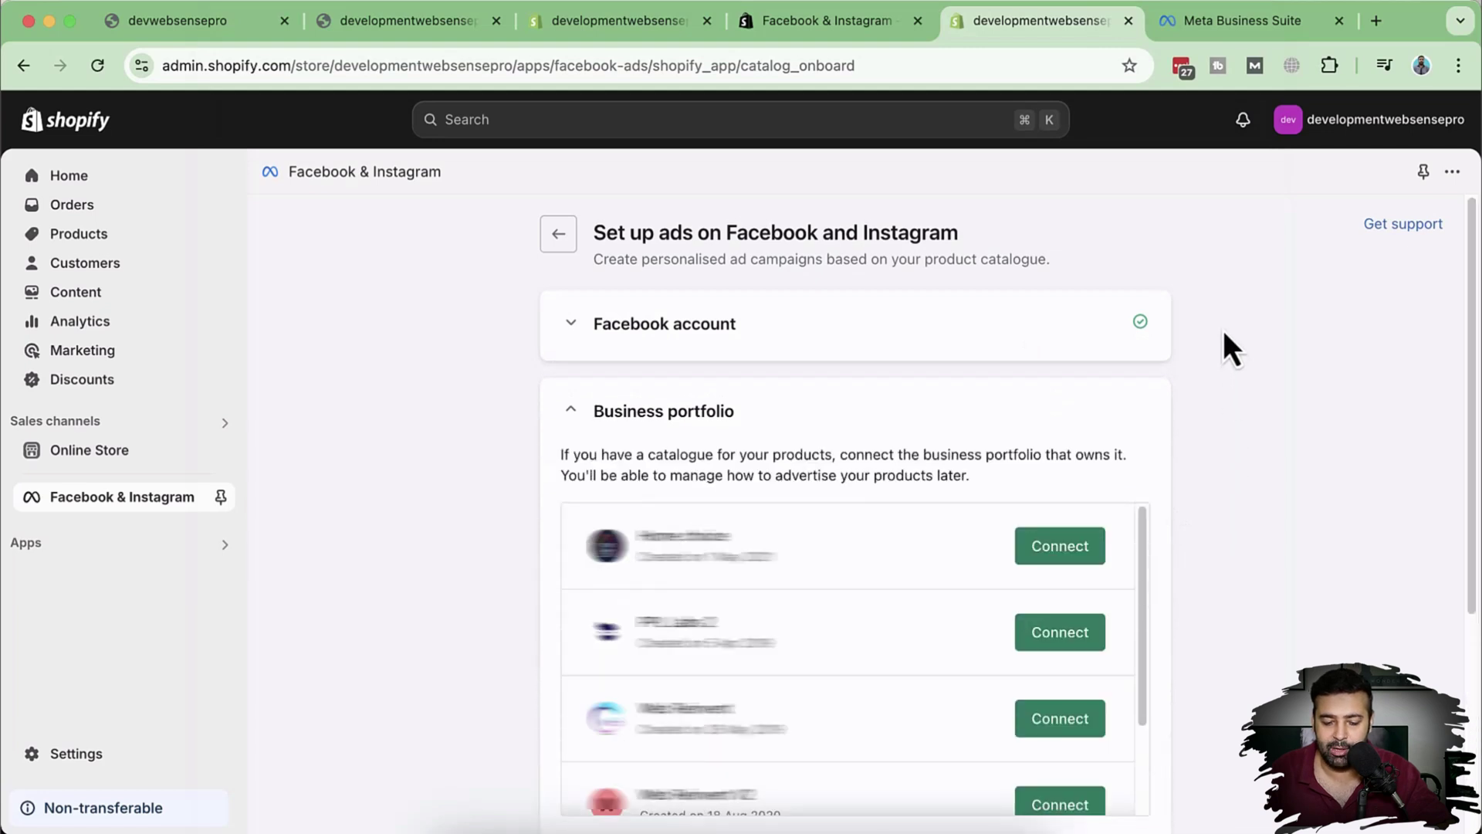
Step: Connect the Websensepro business portfolio to the Facebook & Instagram setup
{"action": "scroll", "coordinate": [1224, 333], "scroll_direction": "down", "scroll_amount": 3}
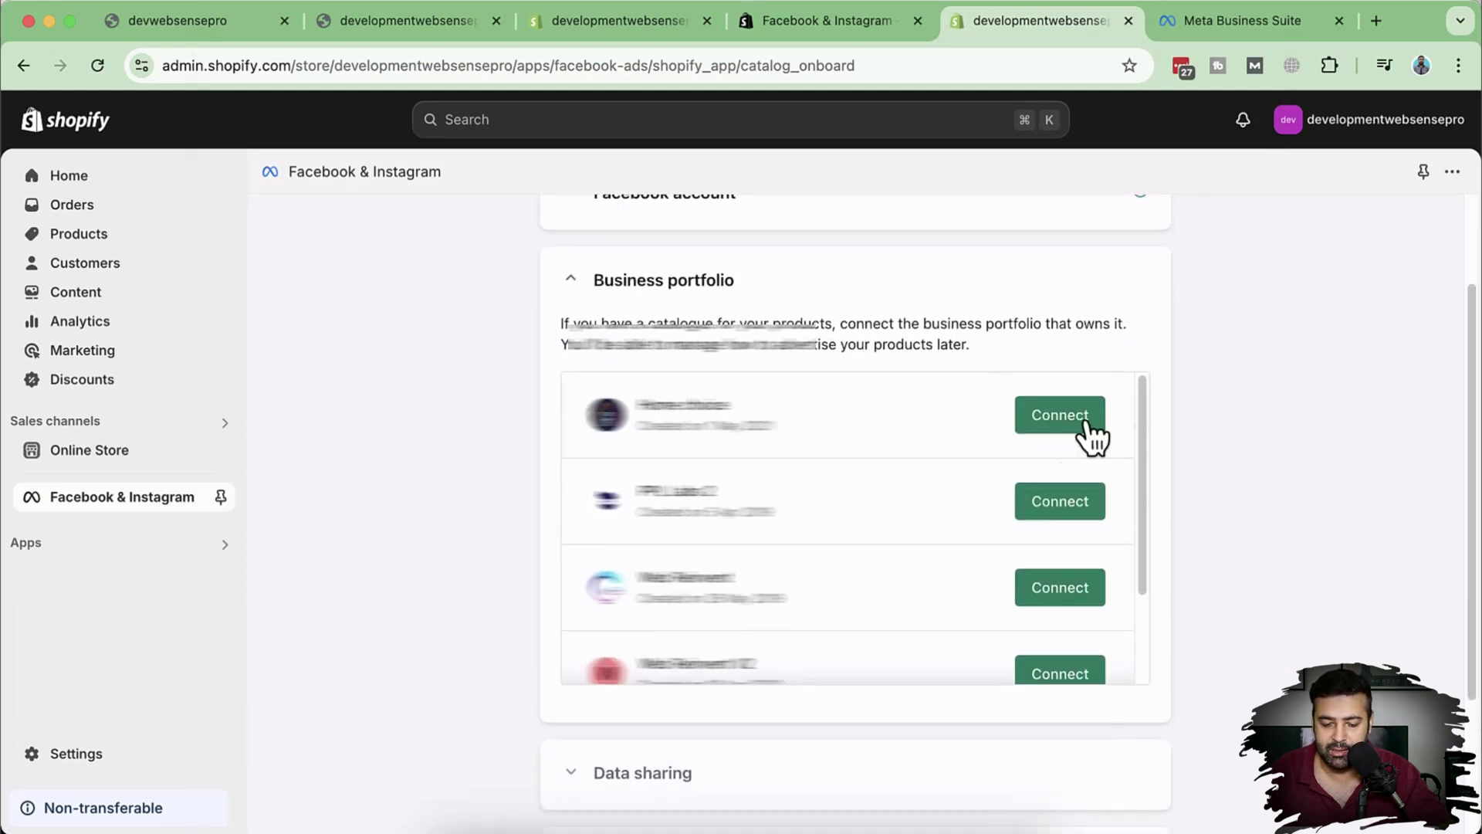
{"action": "scroll", "coordinate": [1065, 440], "scroll_direction": "down", "scroll_amount": 3}
{"action": "scroll", "coordinate": [981, 474], "scroll_direction": "down", "scroll_amount": 2}
{"action": "left_click", "coordinate": [1073, 609]}
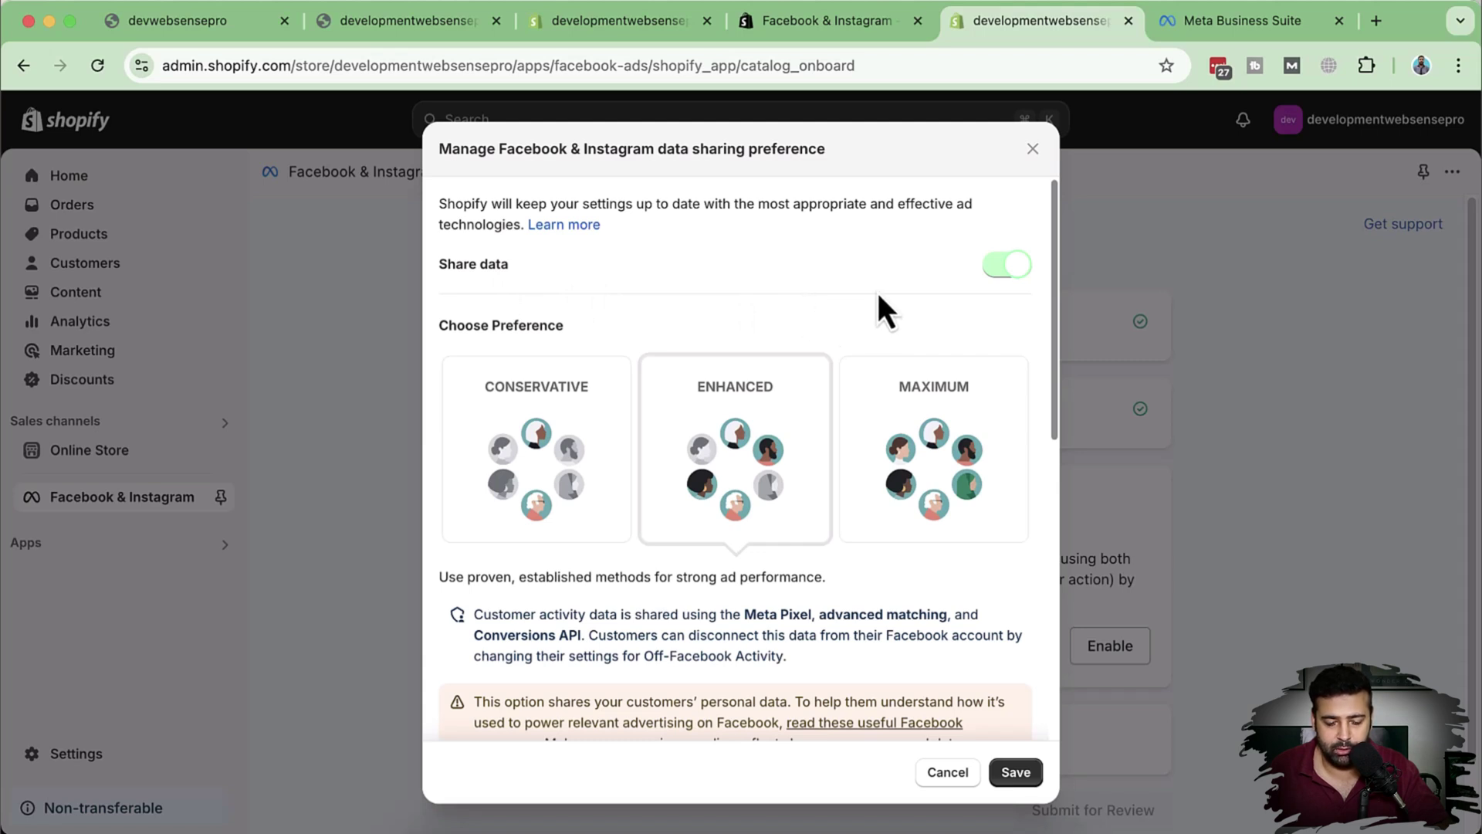
Step: Compare the Conservative data sharing level's details against Enhanced
{"action": "scroll", "coordinate": [878, 282], "scroll_direction": "down", "scroll_amount": 1}
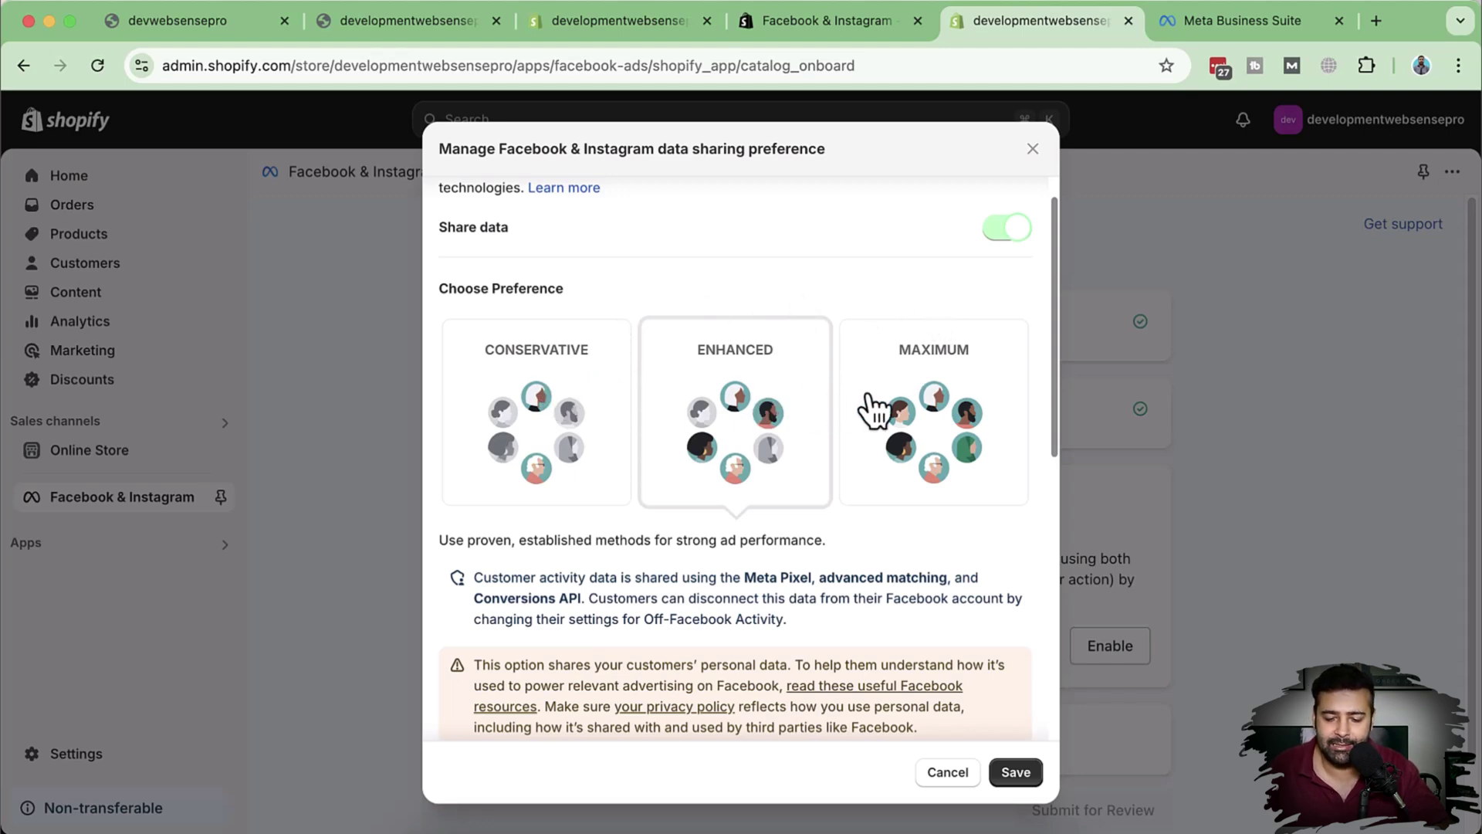
{"action": "scroll", "coordinate": [915, 367], "scroll_direction": "down", "scroll_amount": 4}
{"action": "scroll", "coordinate": [895, 343], "scroll_direction": "up", "scroll_amount": 4}
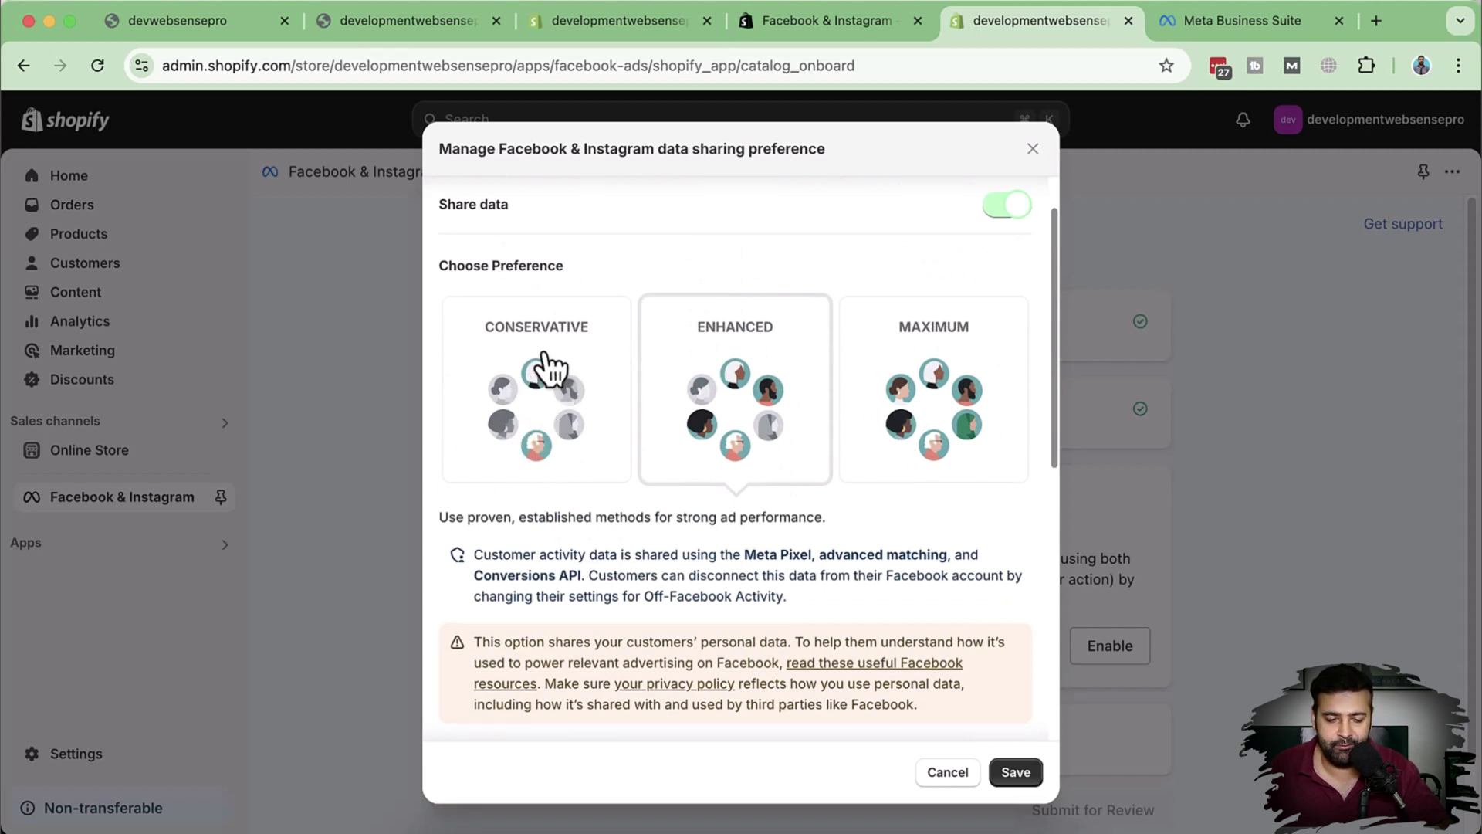
{"action": "left_click", "coordinate": [540, 364]}
{"action": "scroll", "coordinate": [1009, 334], "scroll_direction": "down", "scroll_amount": 10}
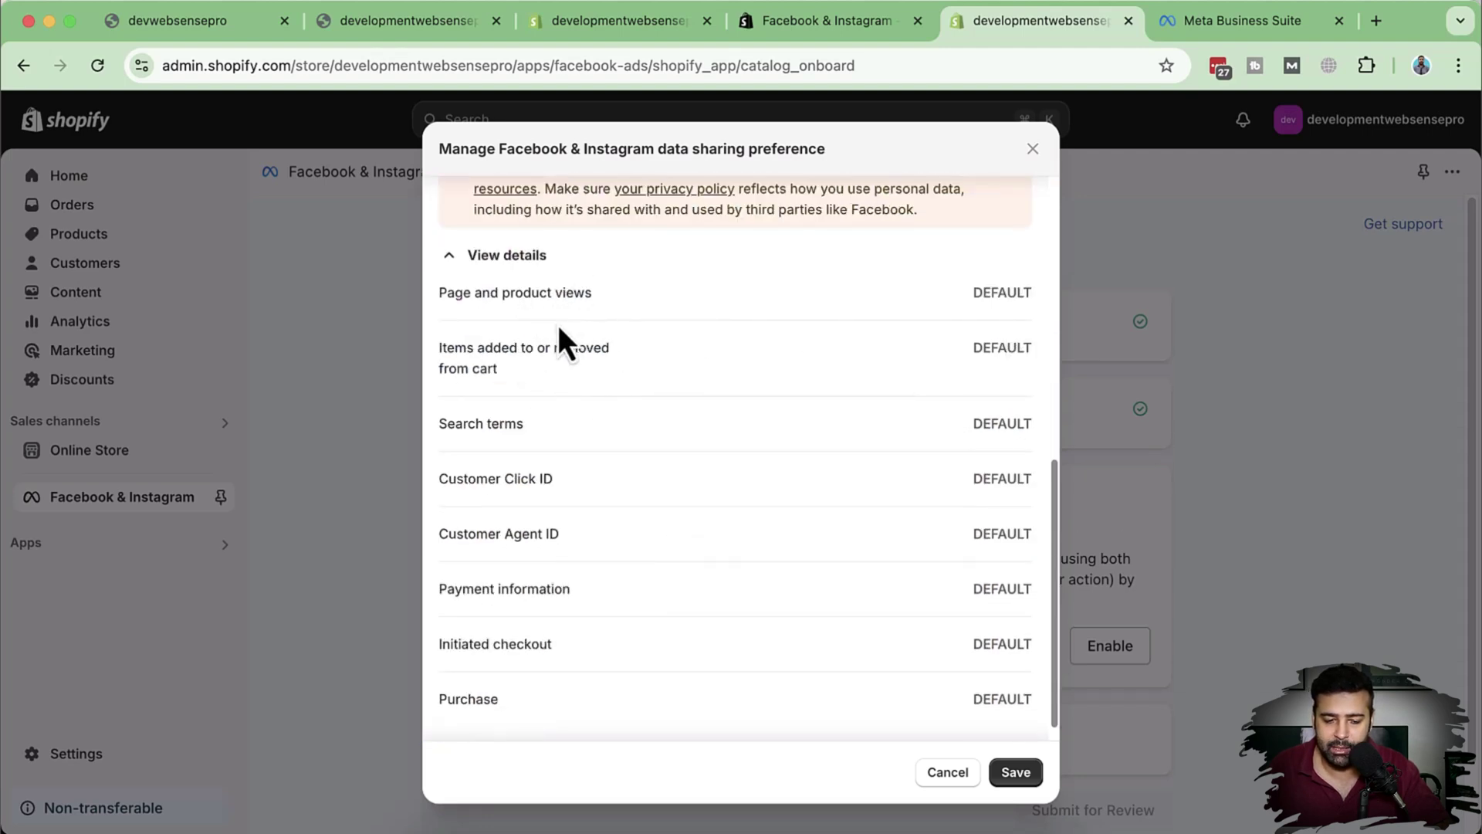
{"action": "scroll", "coordinate": [592, 357], "scroll_direction": "down", "scroll_amount": 1}
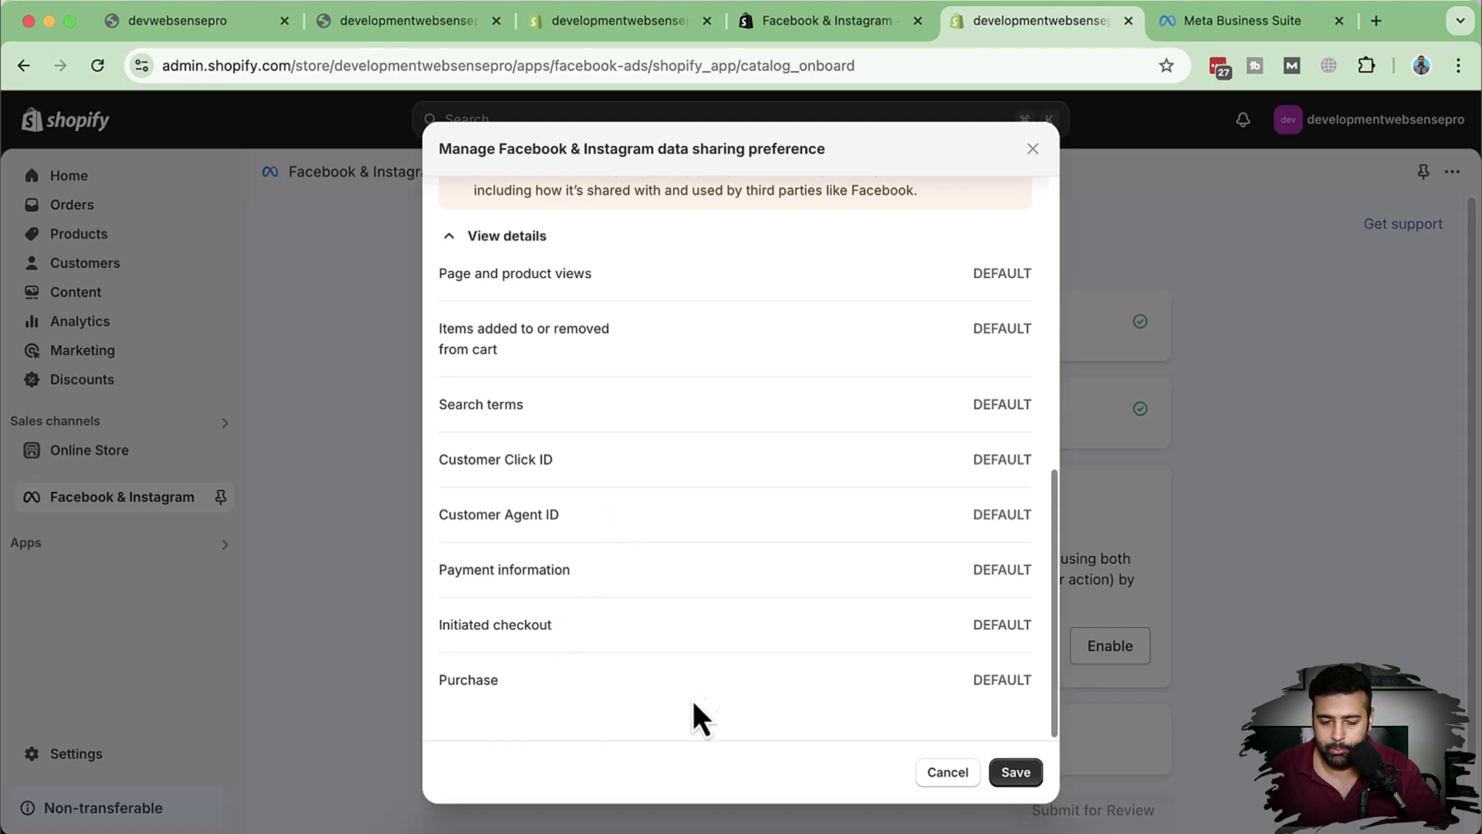
{"action": "scroll", "coordinate": [705, 683], "scroll_direction": "up", "scroll_amount": 10}
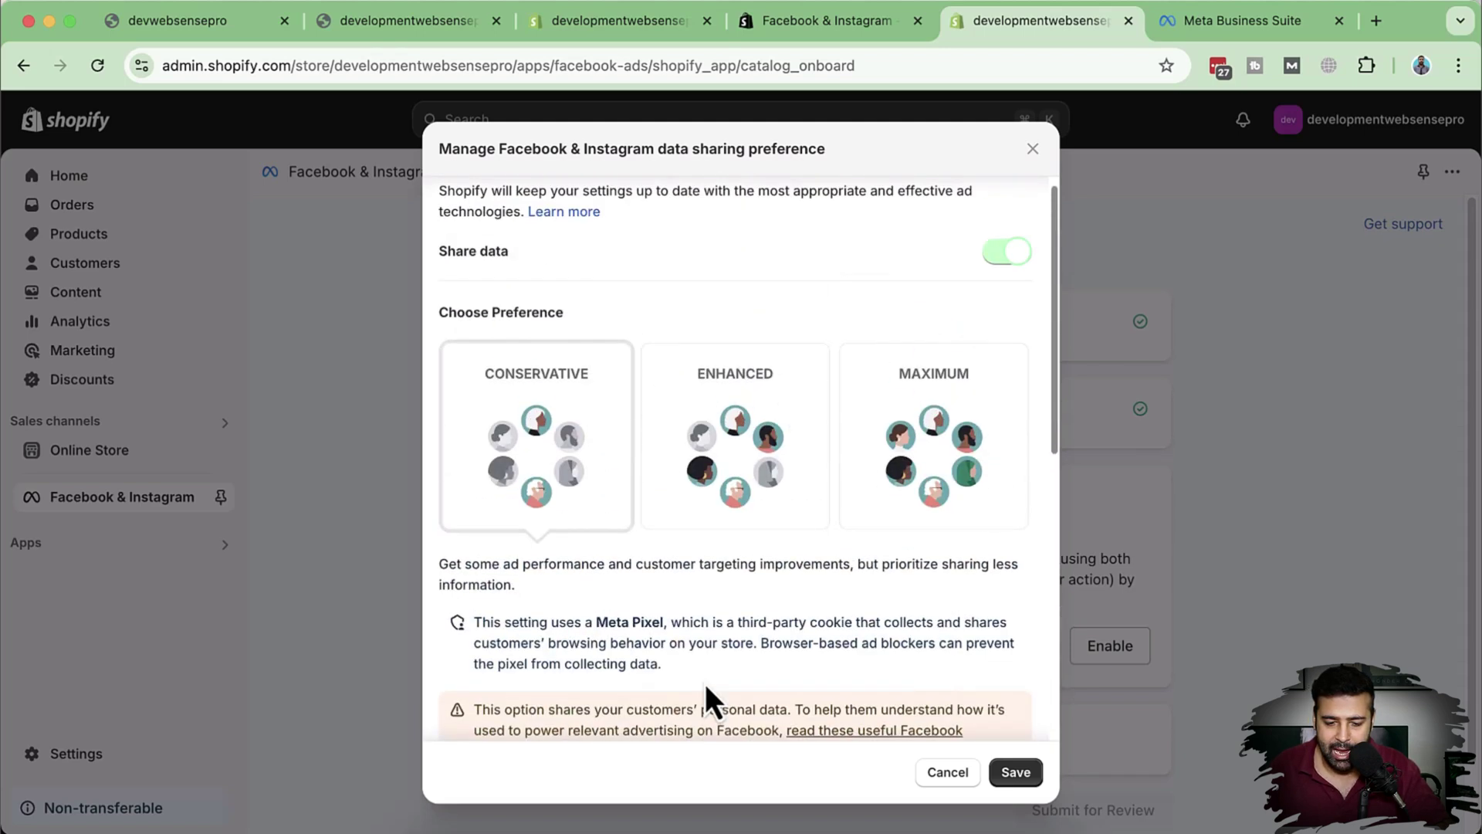
{"action": "left_click", "coordinate": [761, 485]}
Step: Review what the Maximum level shares, then settle on Enhanced as the data sharing level
{"action": "scroll", "coordinate": [970, 390], "scroll_direction": "down", "scroll_amount": 8}
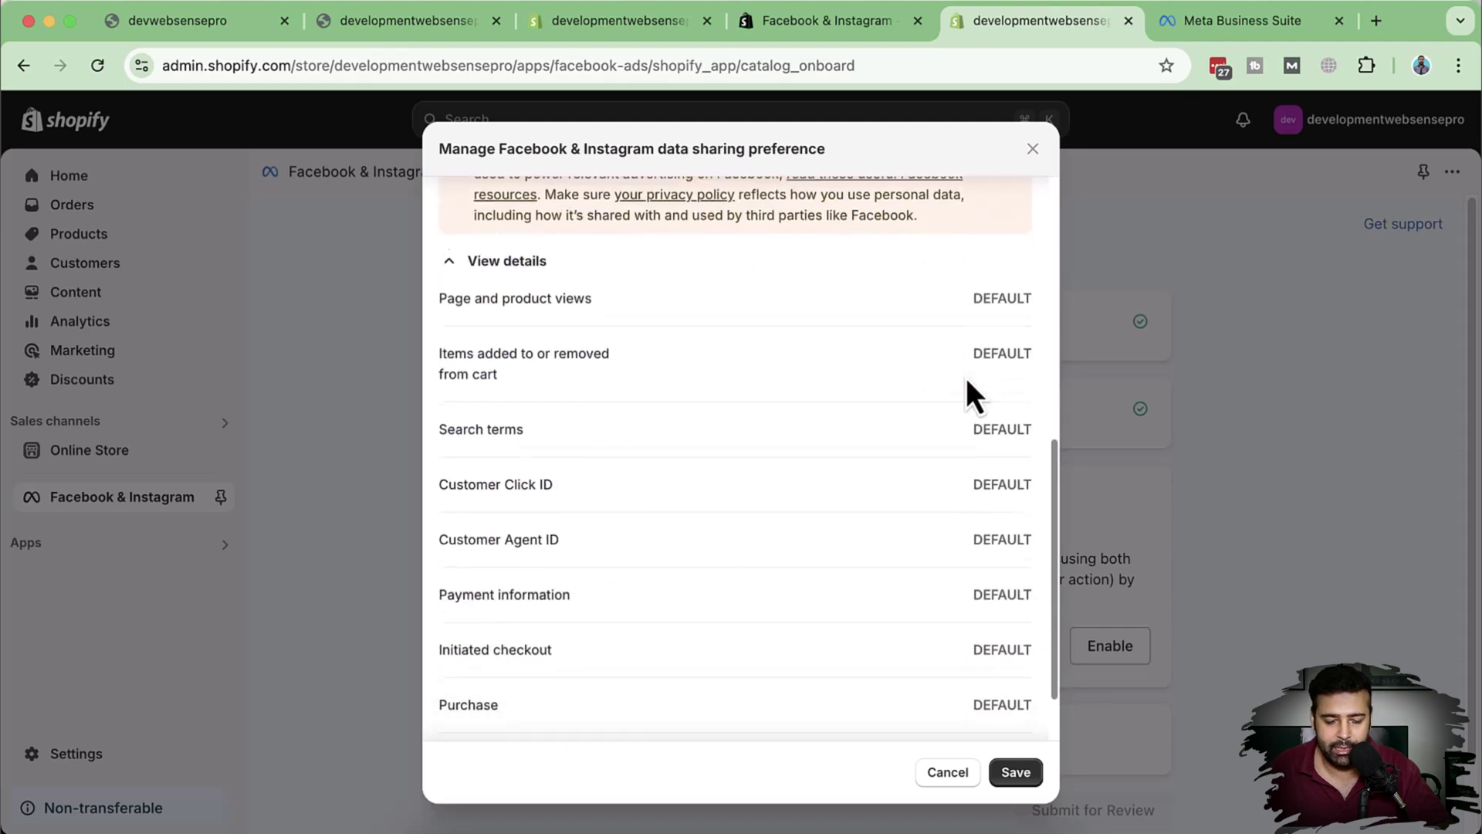
{"action": "scroll", "coordinate": [969, 394], "scroll_direction": "down", "scroll_amount": 2}
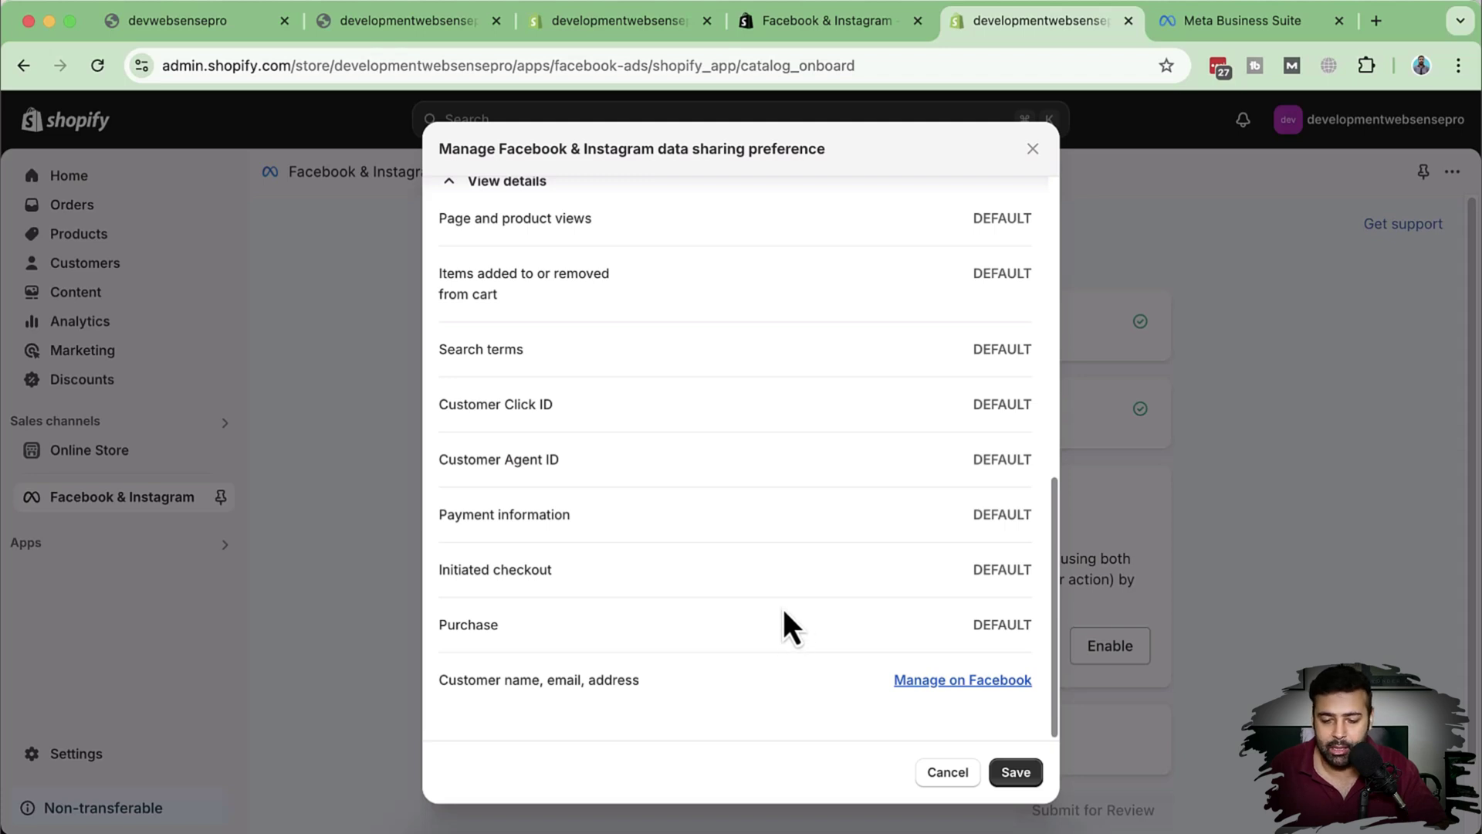
{"action": "scroll", "coordinate": [789, 599], "scroll_direction": "up", "scroll_amount": 10}
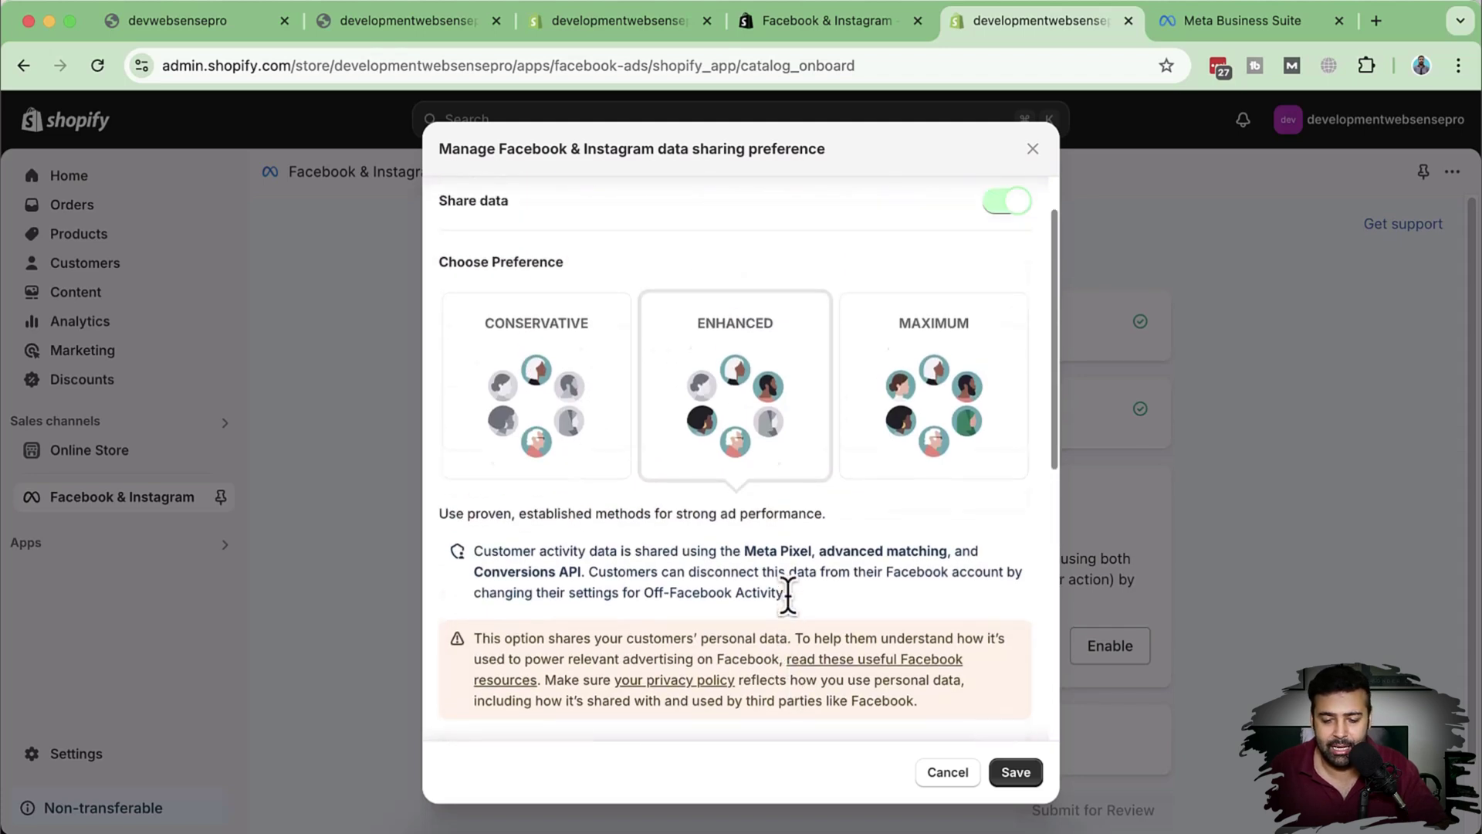
{"action": "scroll", "coordinate": [788, 595], "scroll_direction": "up", "scroll_amount": 2}
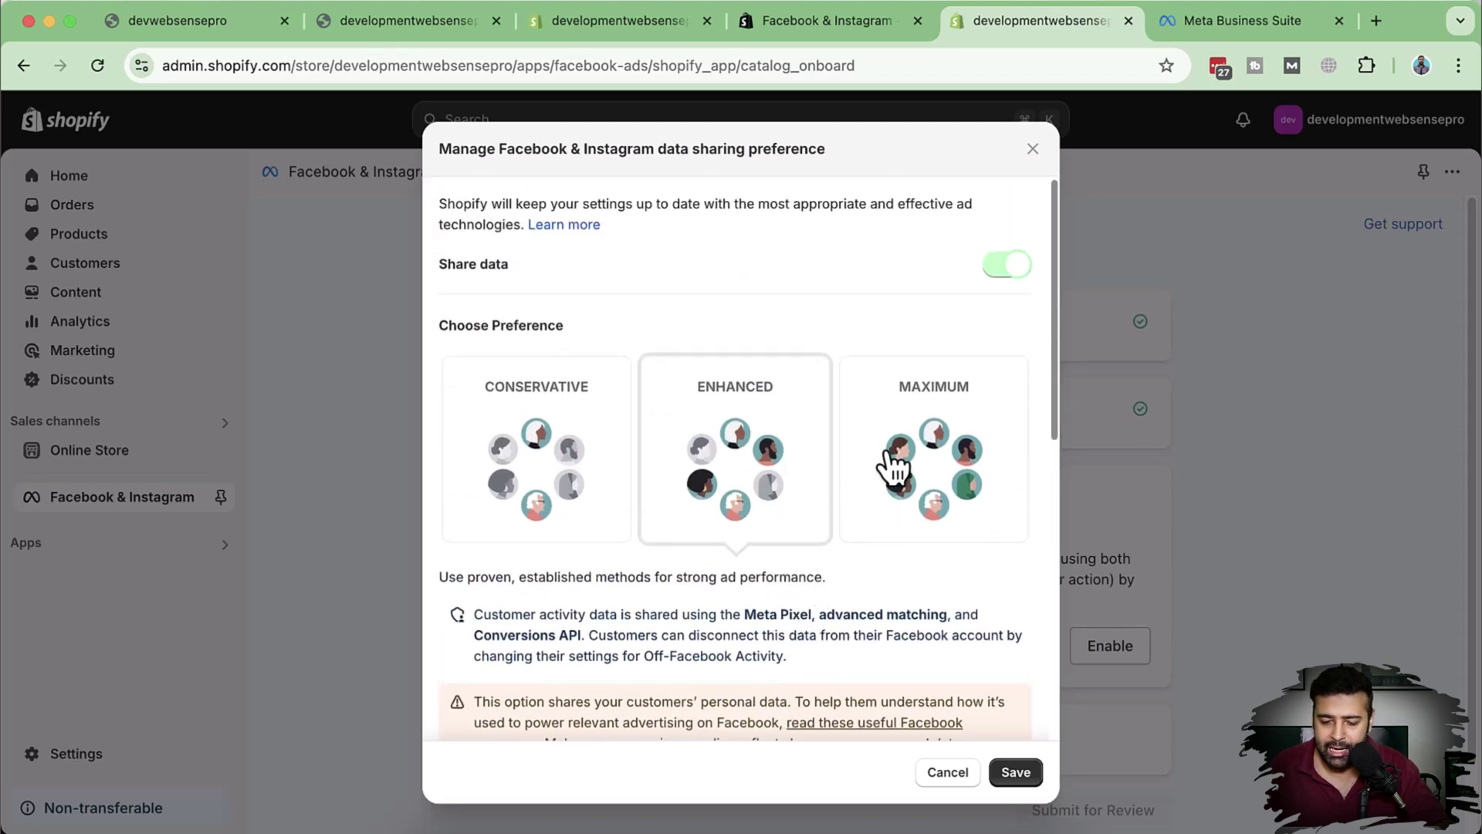
{"action": "left_click", "coordinate": [911, 432]}
{"action": "scroll", "coordinate": [915, 421], "scroll_direction": "down", "scroll_amount": 10}
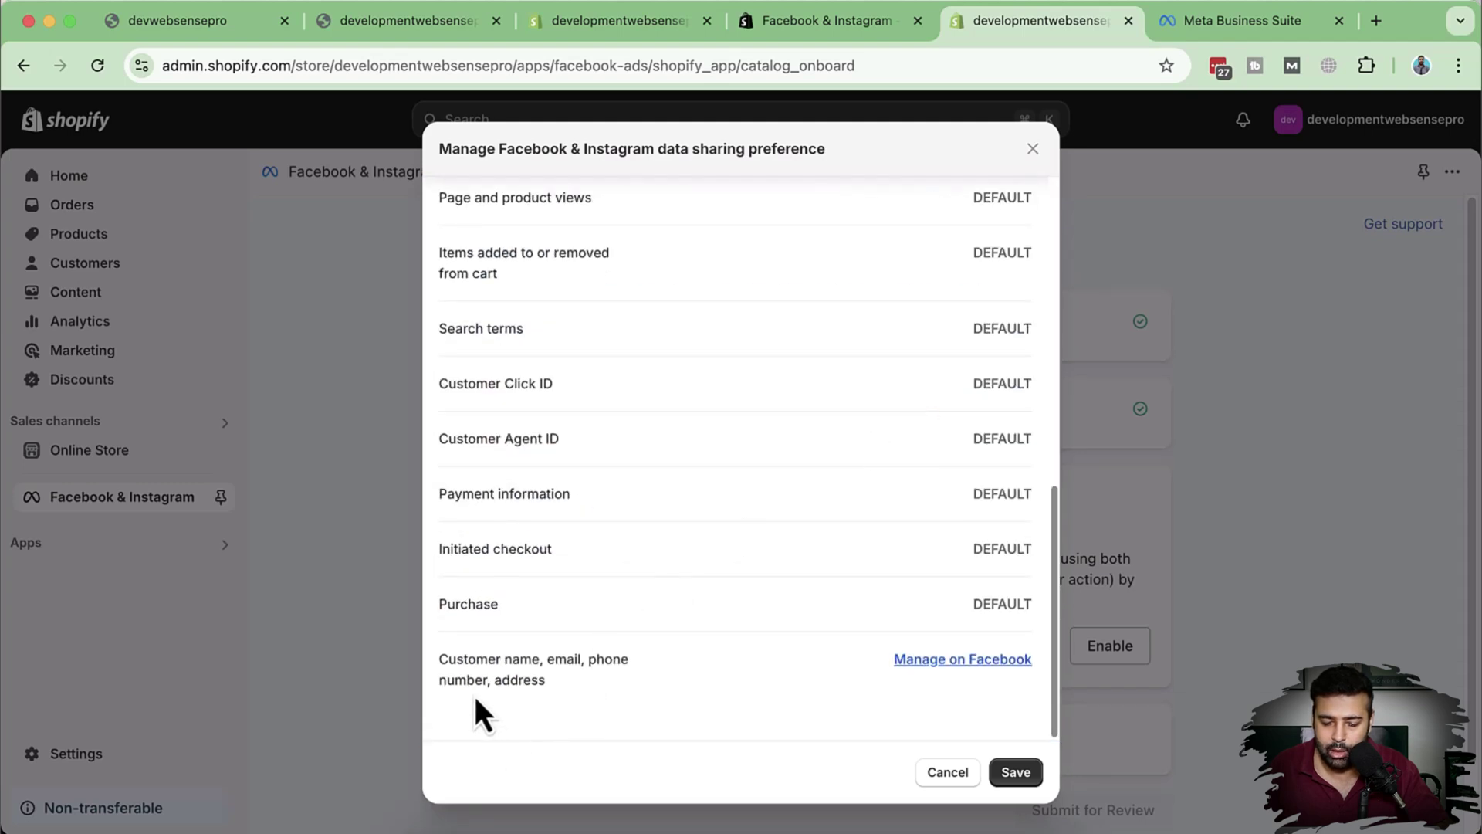
{"action": "left_click_drag", "start_coordinate": [445, 679], "coordinate": [604, 692]}
{"action": "left_click", "coordinate": [689, 675]}
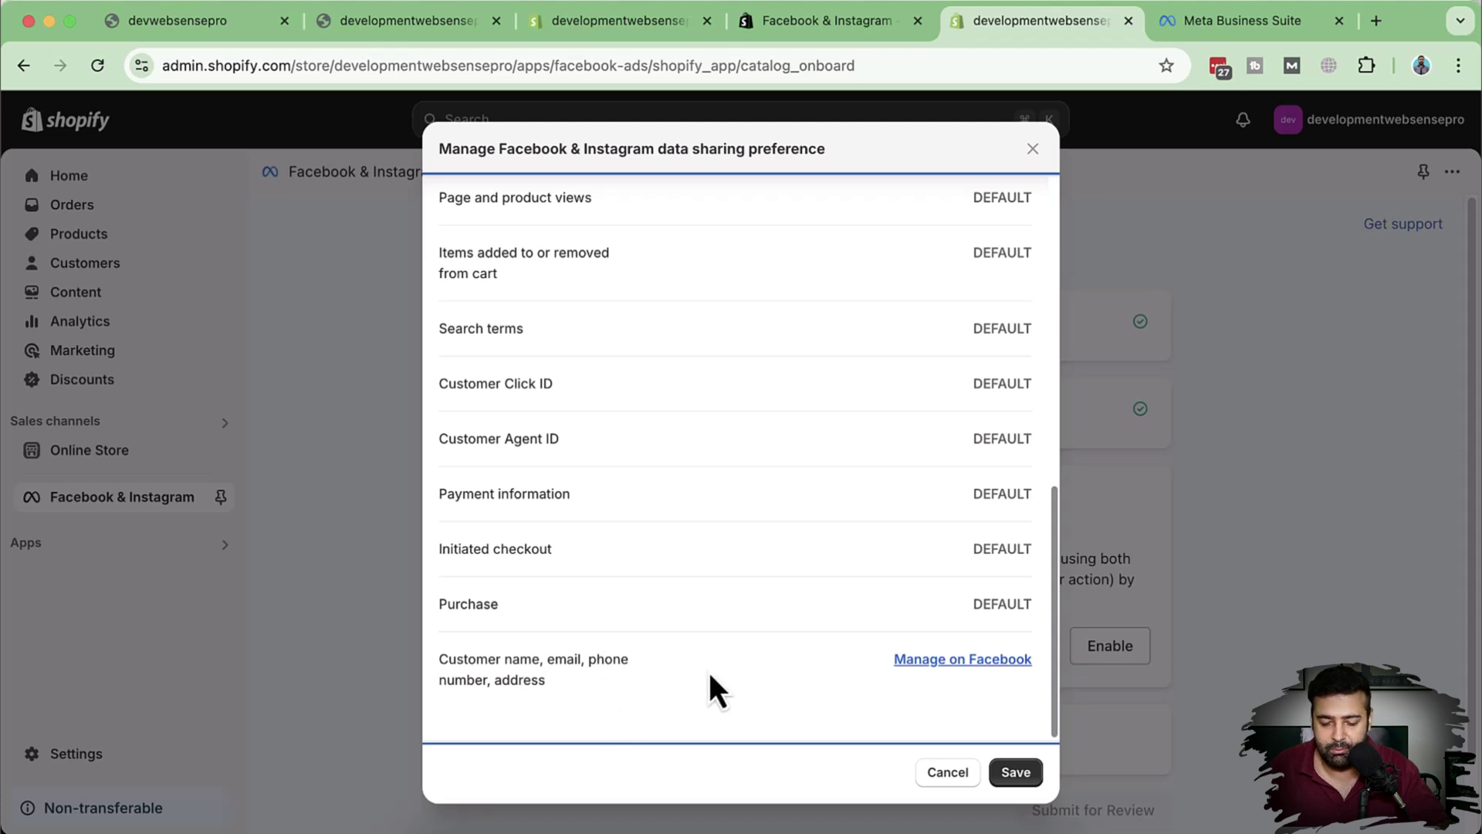
{"action": "scroll", "coordinate": [756, 641], "scroll_direction": "up", "scroll_amount": 10}
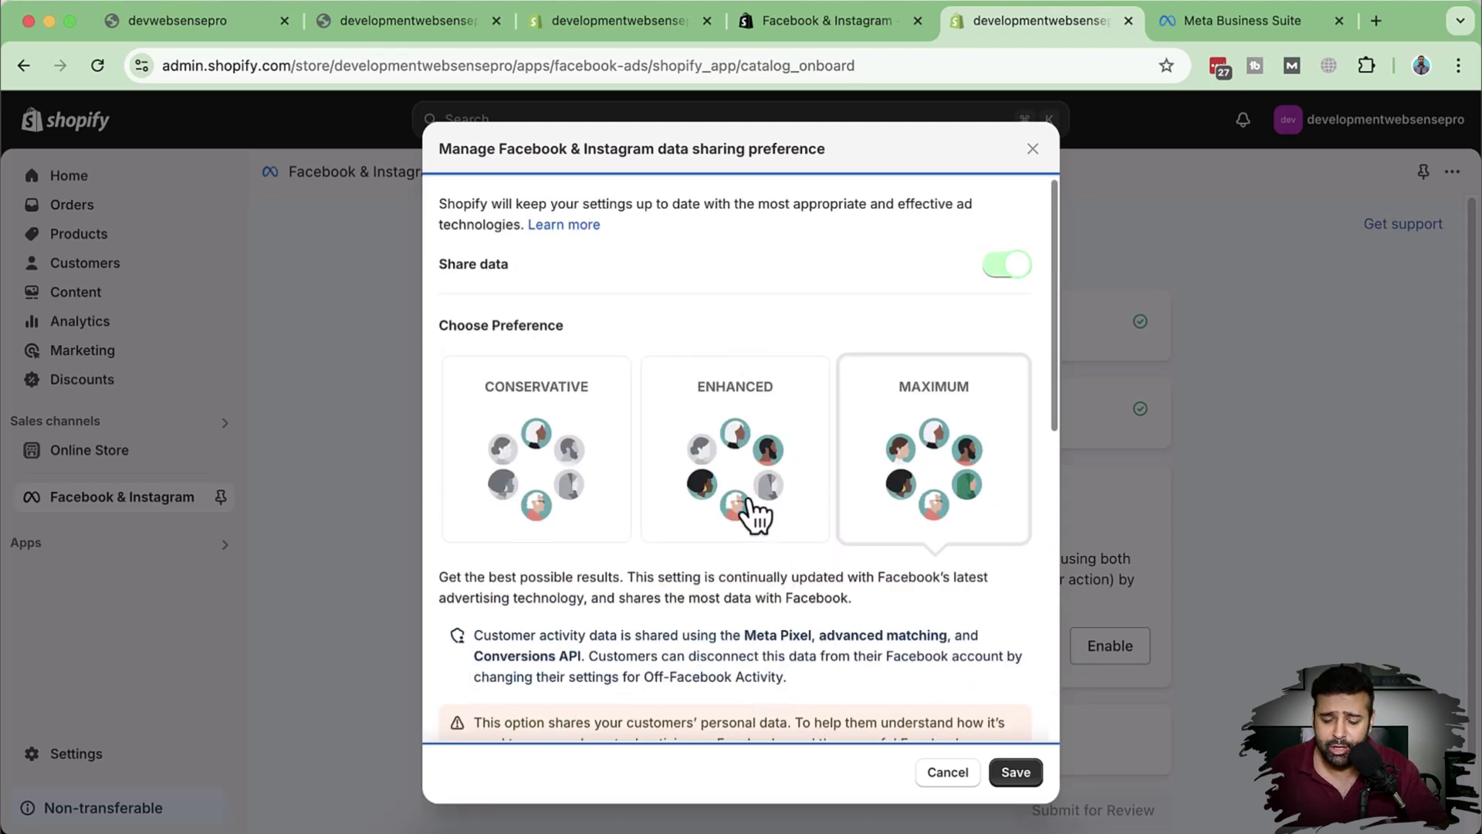
{"action": "left_click", "coordinate": [754, 506]}
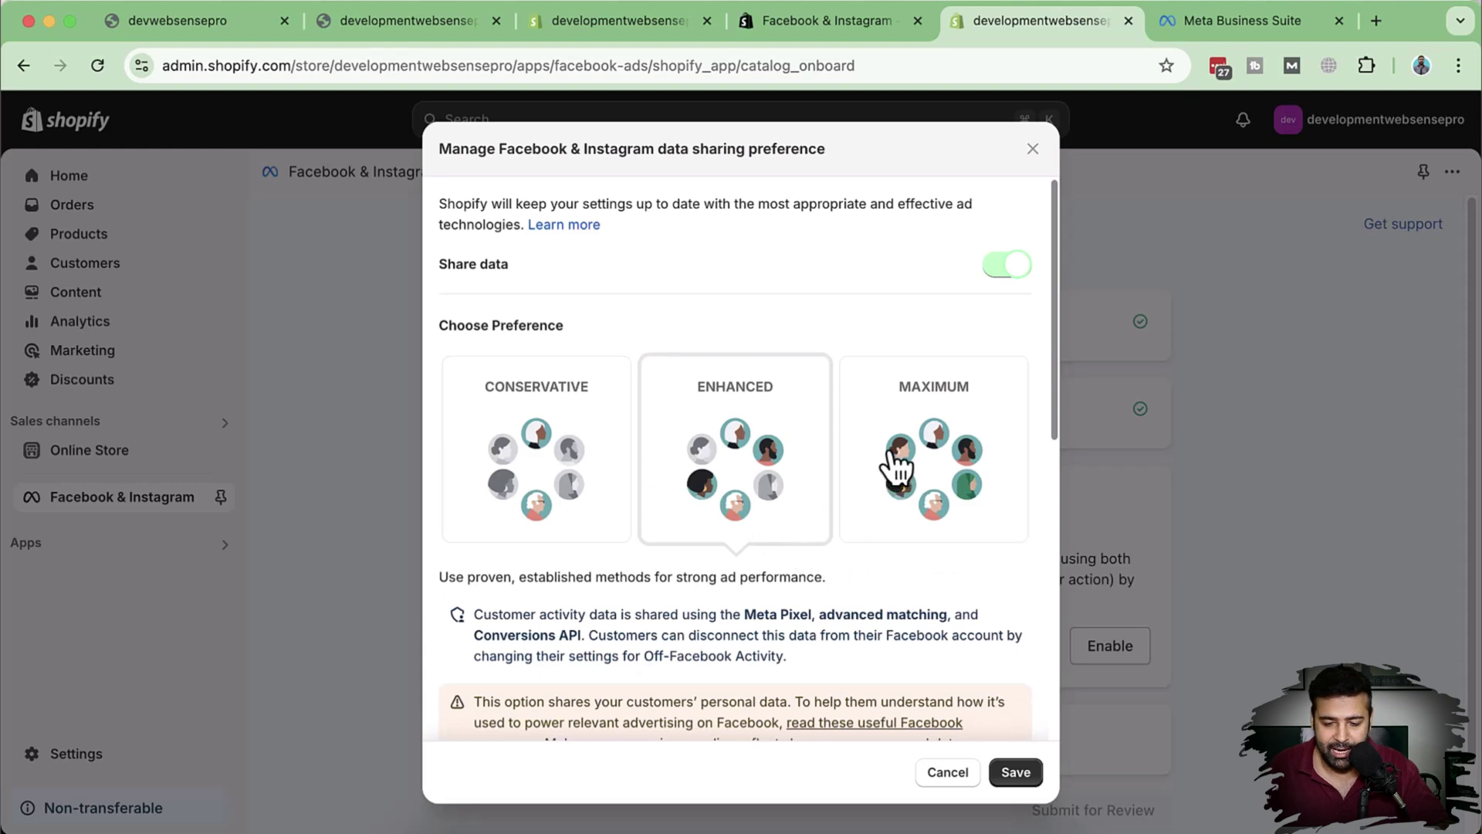
{"action": "scroll", "coordinate": [903, 490], "scroll_direction": "down", "scroll_amount": 1}
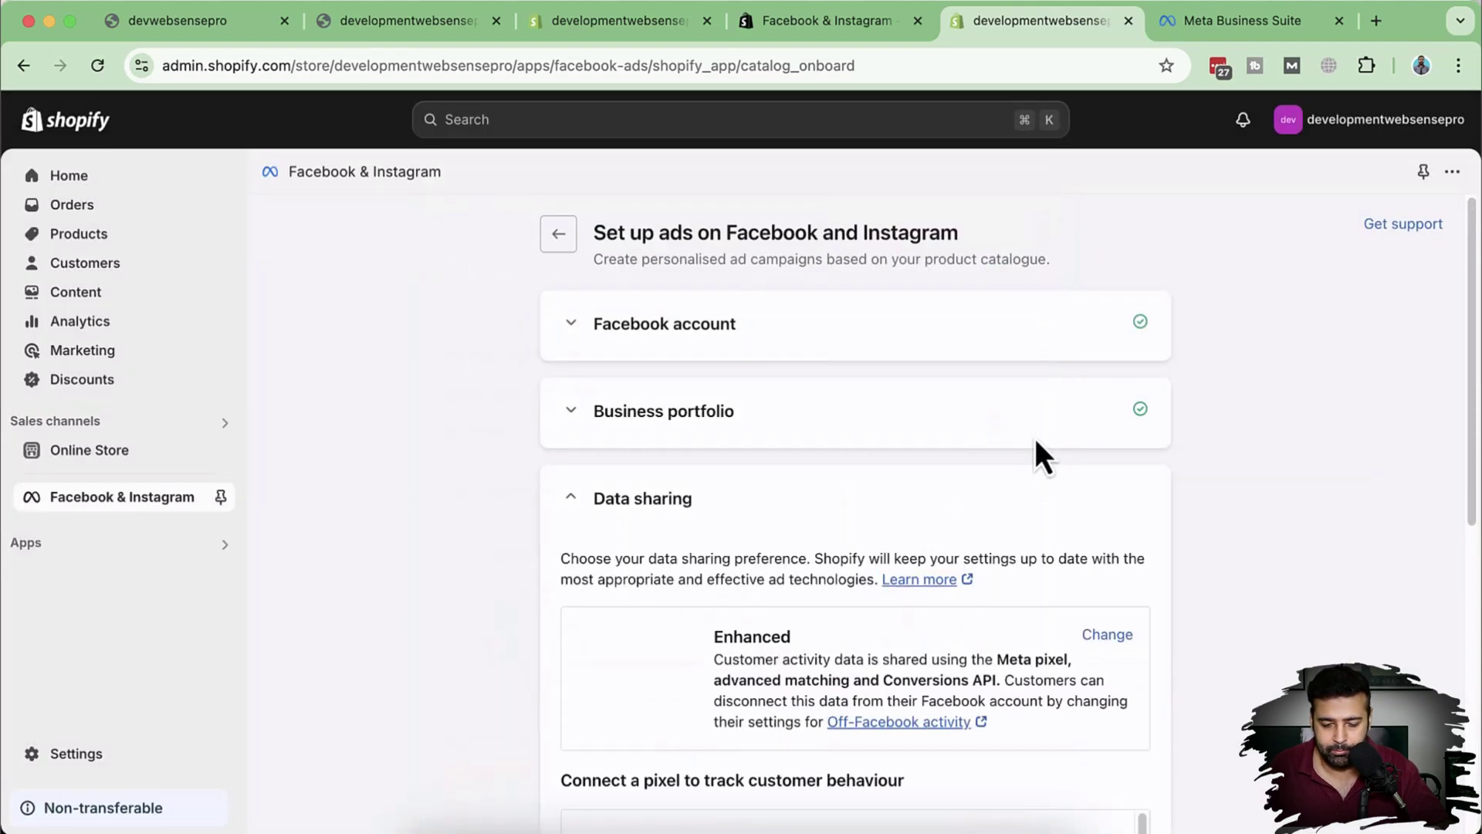
Step: Compare the Connect a pixel list against the datasets in Meta Business Suite
{"action": "scroll", "coordinate": [1037, 446], "scroll_direction": "down", "scroll_amount": 5}
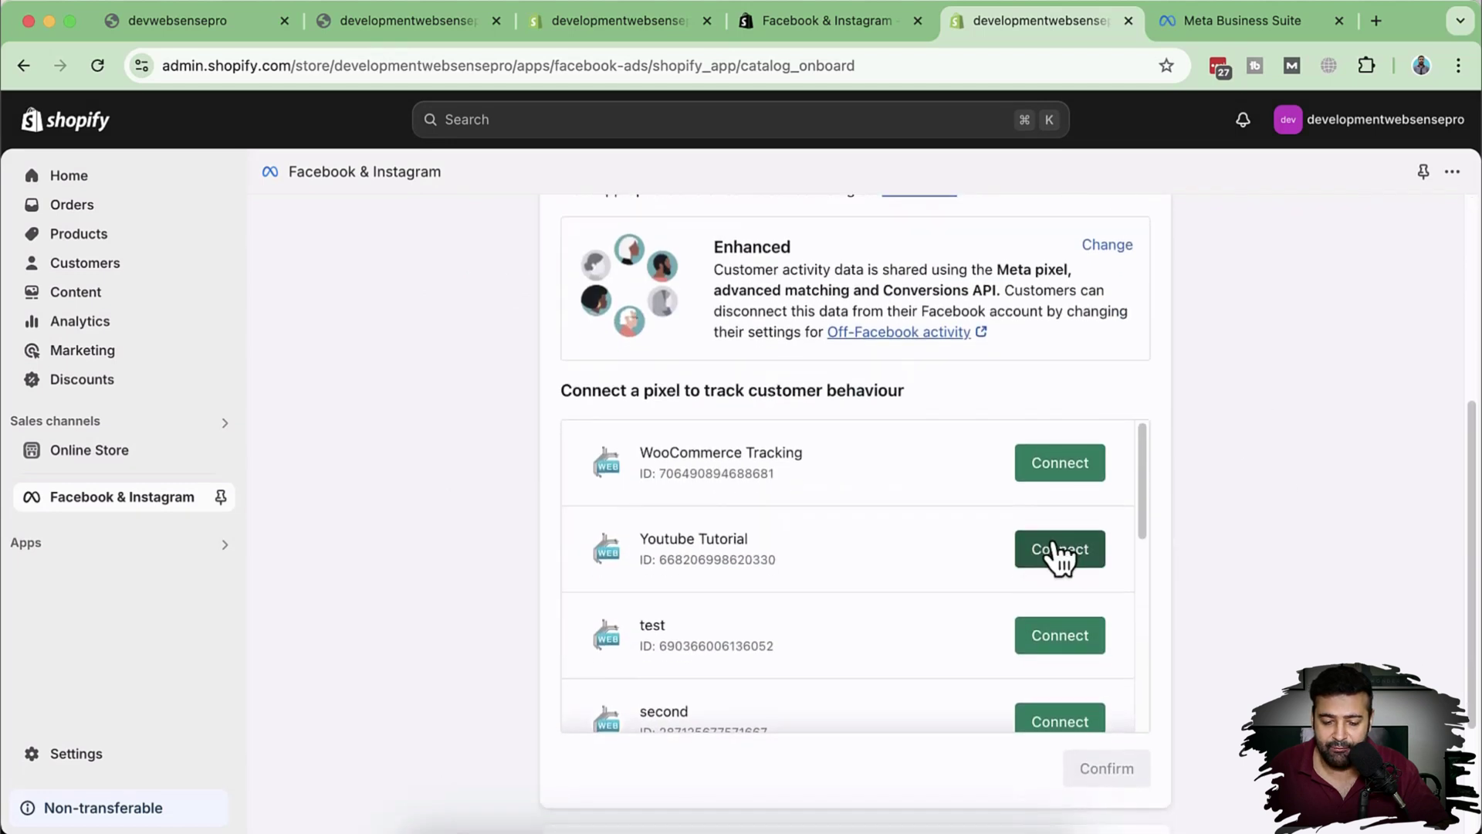
{"action": "scroll", "coordinate": [954, 510], "scroll_direction": "down", "scroll_amount": 3}
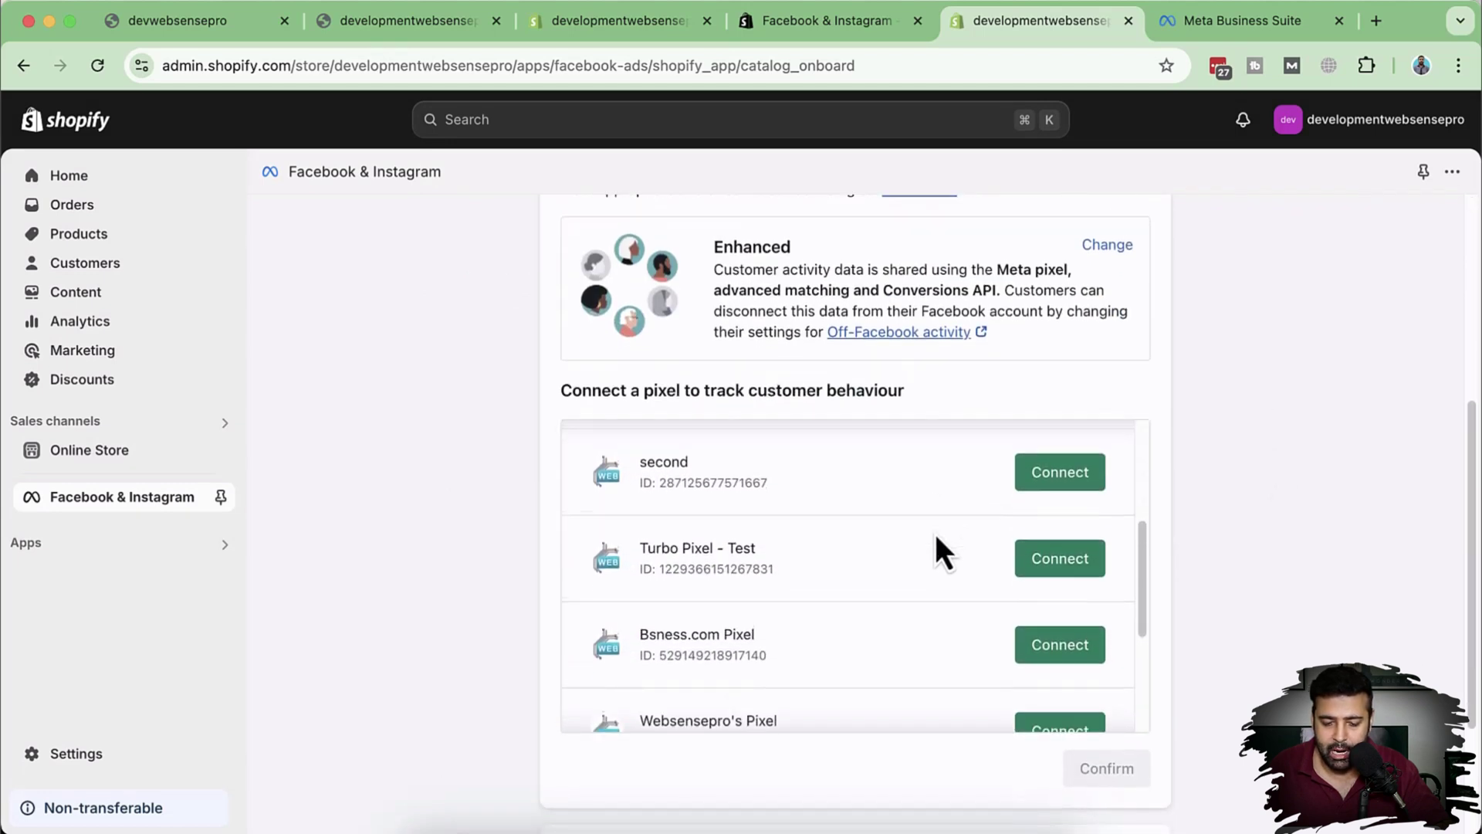
{"action": "scroll", "coordinate": [934, 534], "scroll_direction": "up", "scroll_amount": 2}
{"action": "scroll", "coordinate": [934, 535], "scroll_direction": "down", "scroll_amount": 5}
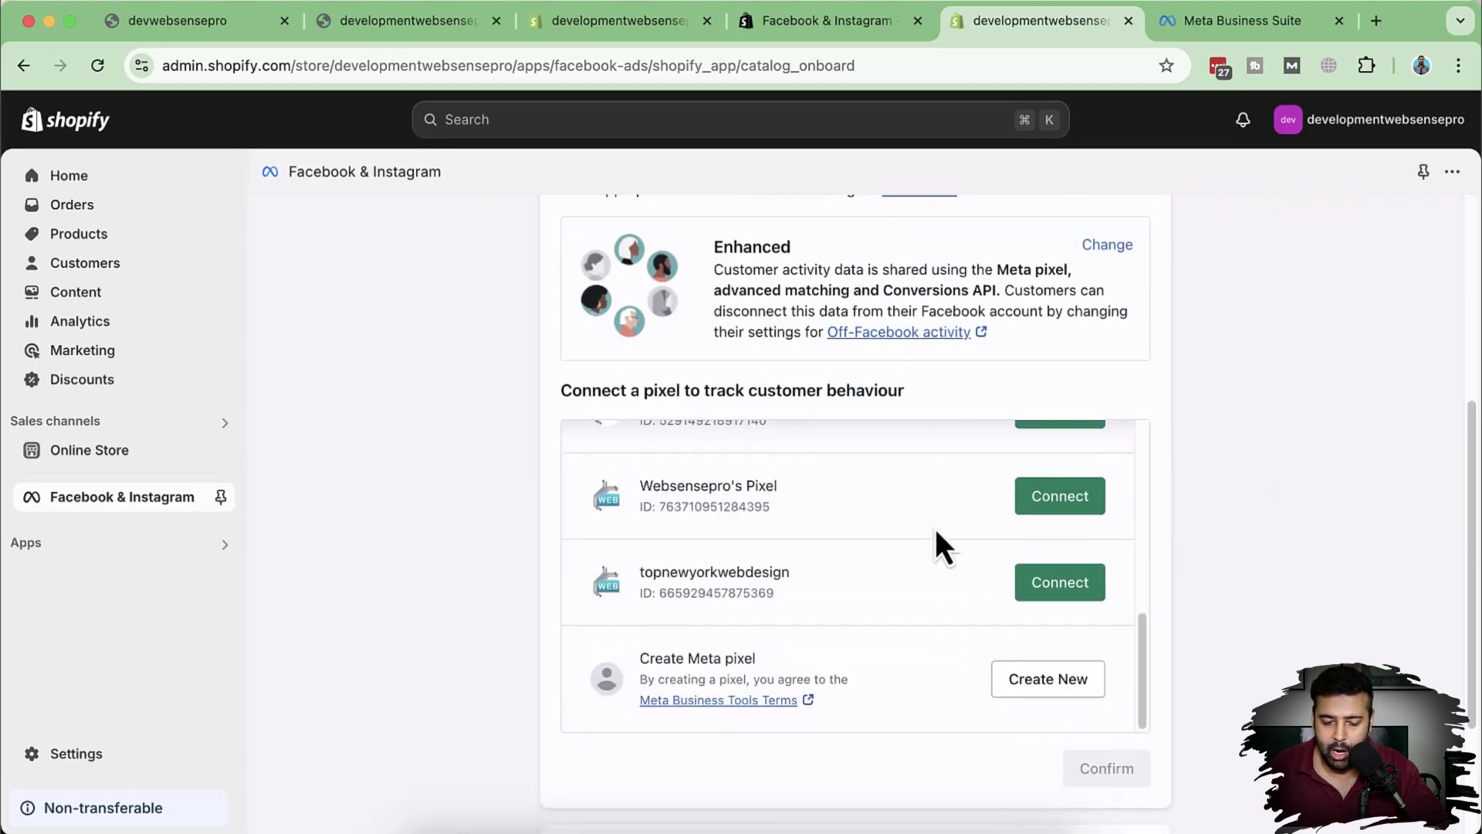
{"action": "left_click", "coordinate": [1181, 34]}
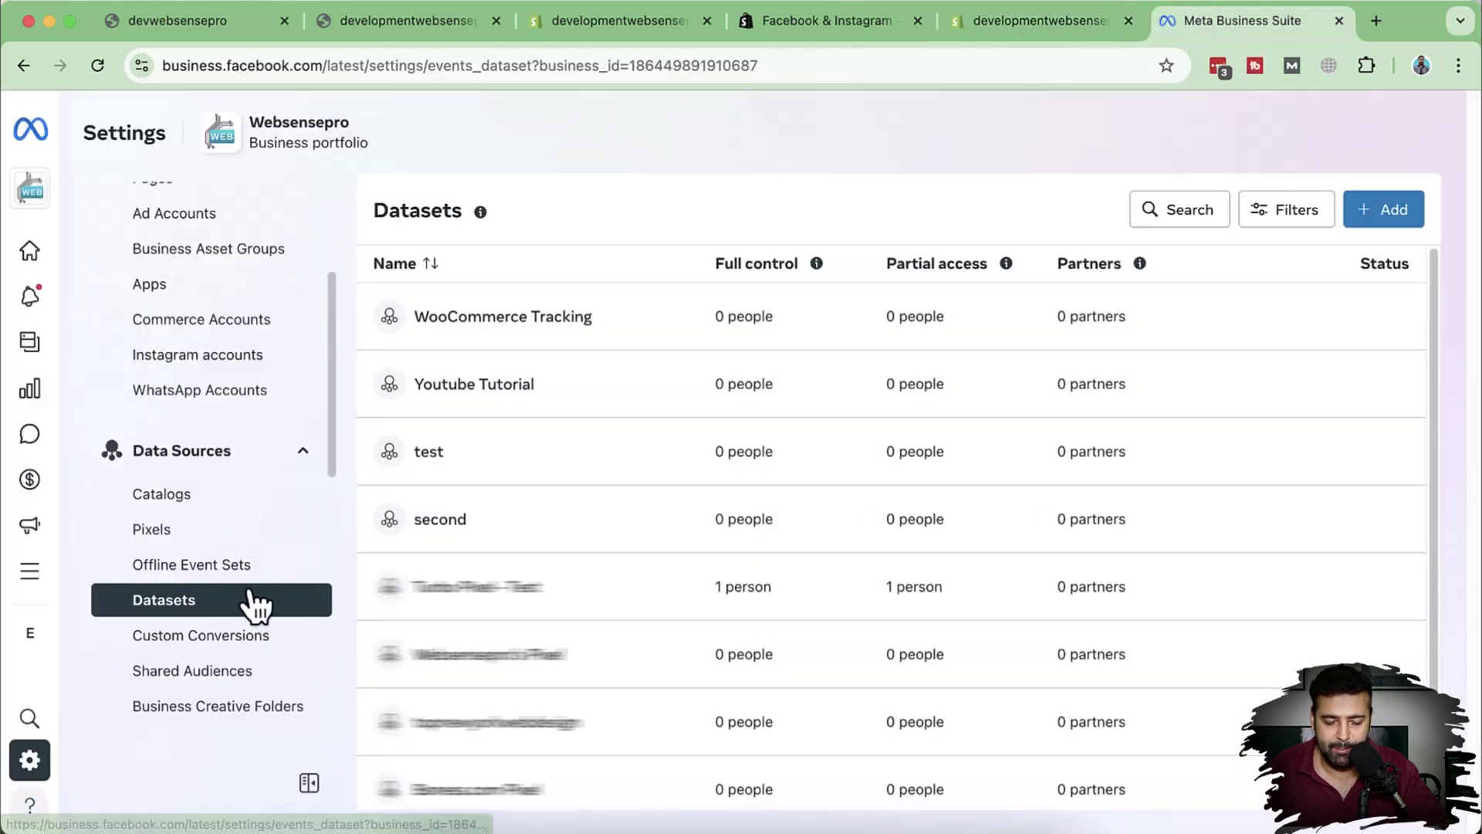
{"action": "scroll", "coordinate": [480, 351], "scroll_direction": "down", "scroll_amount": 1}
{"action": "scroll", "coordinate": [489, 497], "scroll_direction": "up", "scroll_amount": 1}
{"action": "left_click", "coordinate": [1056, 23]}
{"action": "scroll", "coordinate": [872, 606], "scroll_direction": "up", "scroll_amount": 10}
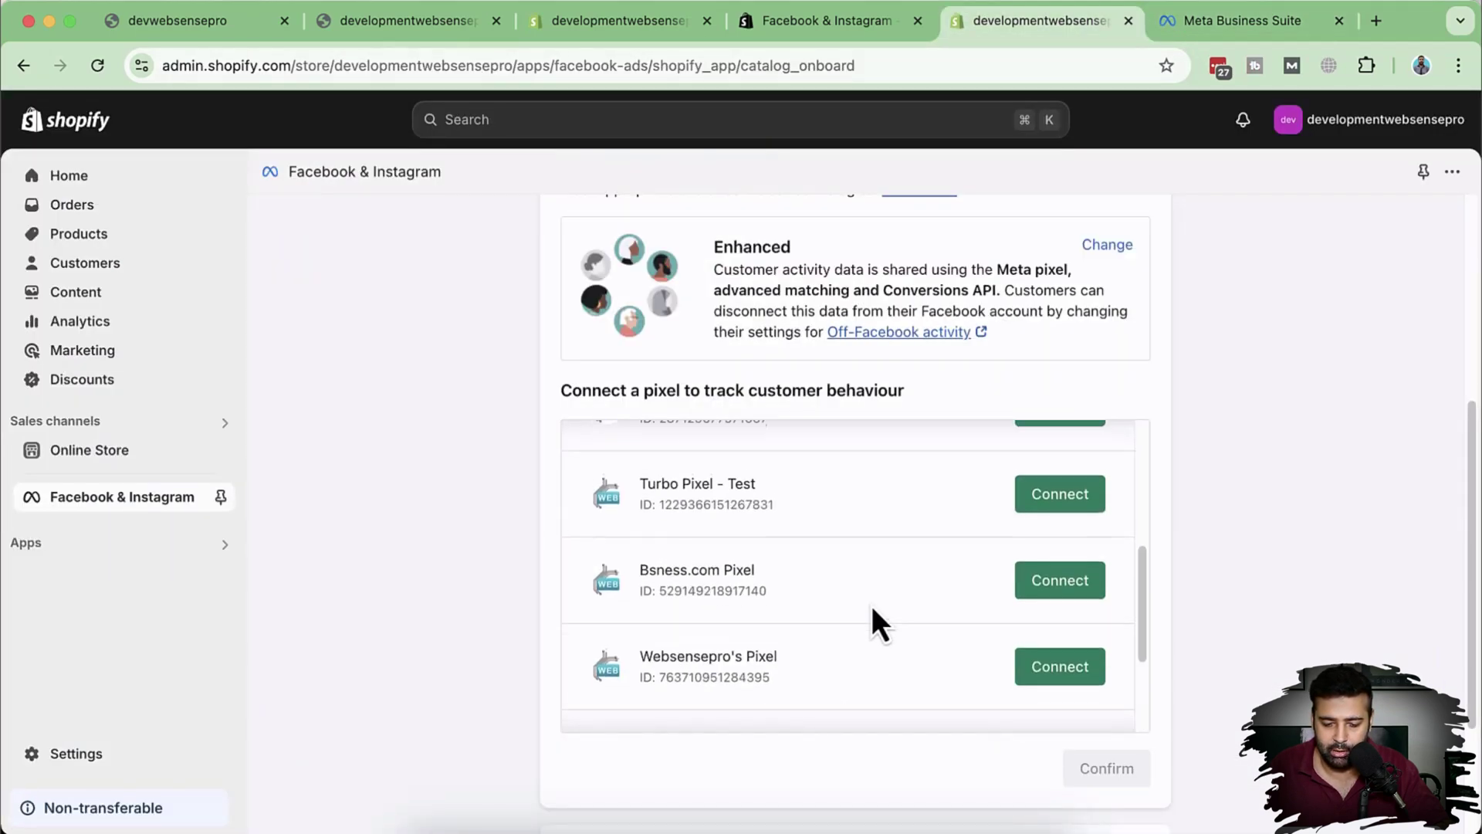
{"action": "scroll", "coordinate": [910, 563], "scroll_direction": "down", "scroll_amount": 5}
{"action": "scroll", "coordinate": [910, 535], "scroll_direction": "down", "scroll_amount": 2}
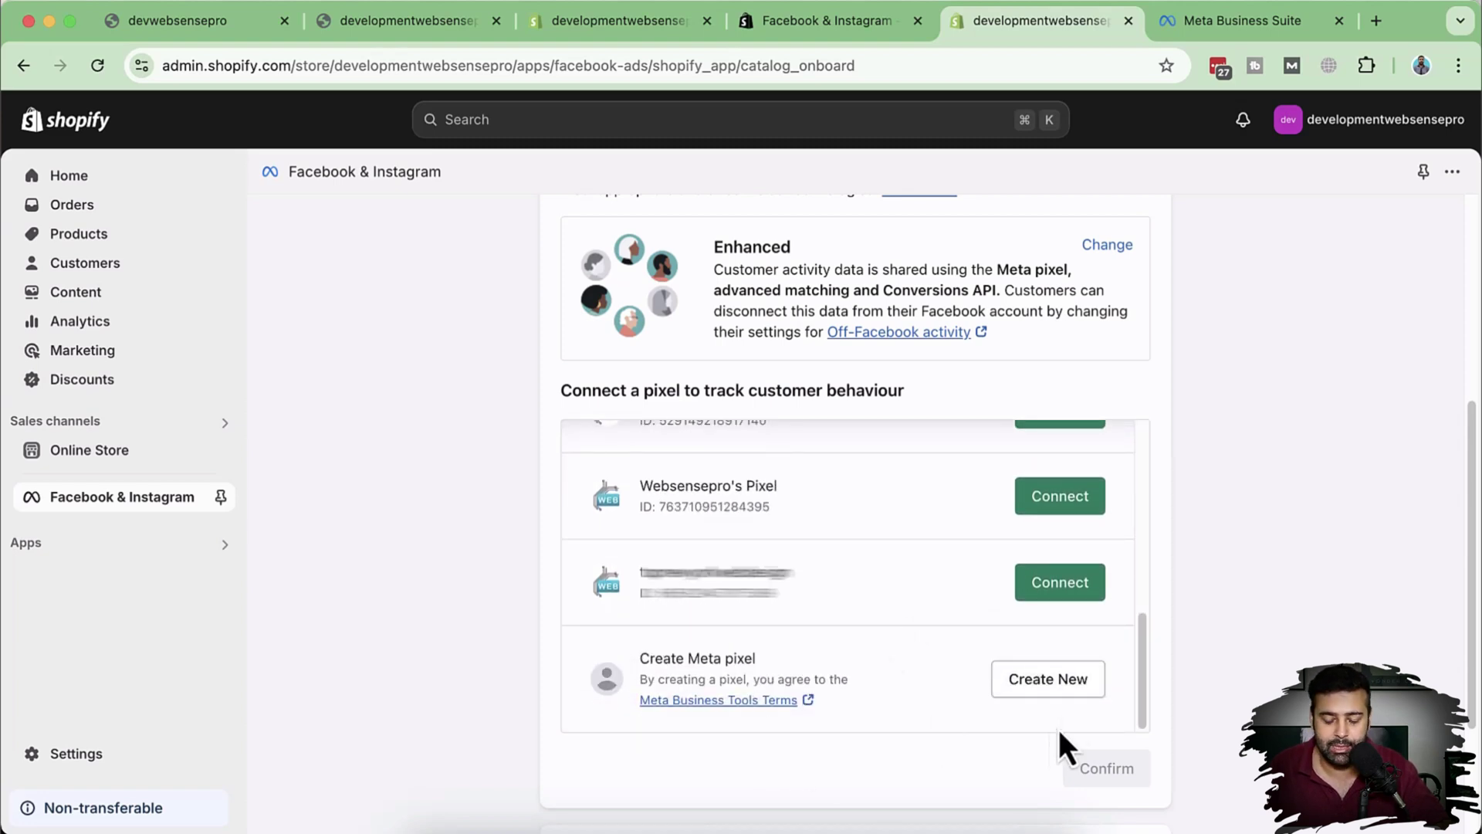
{"action": "left_click", "coordinate": [1062, 684]}
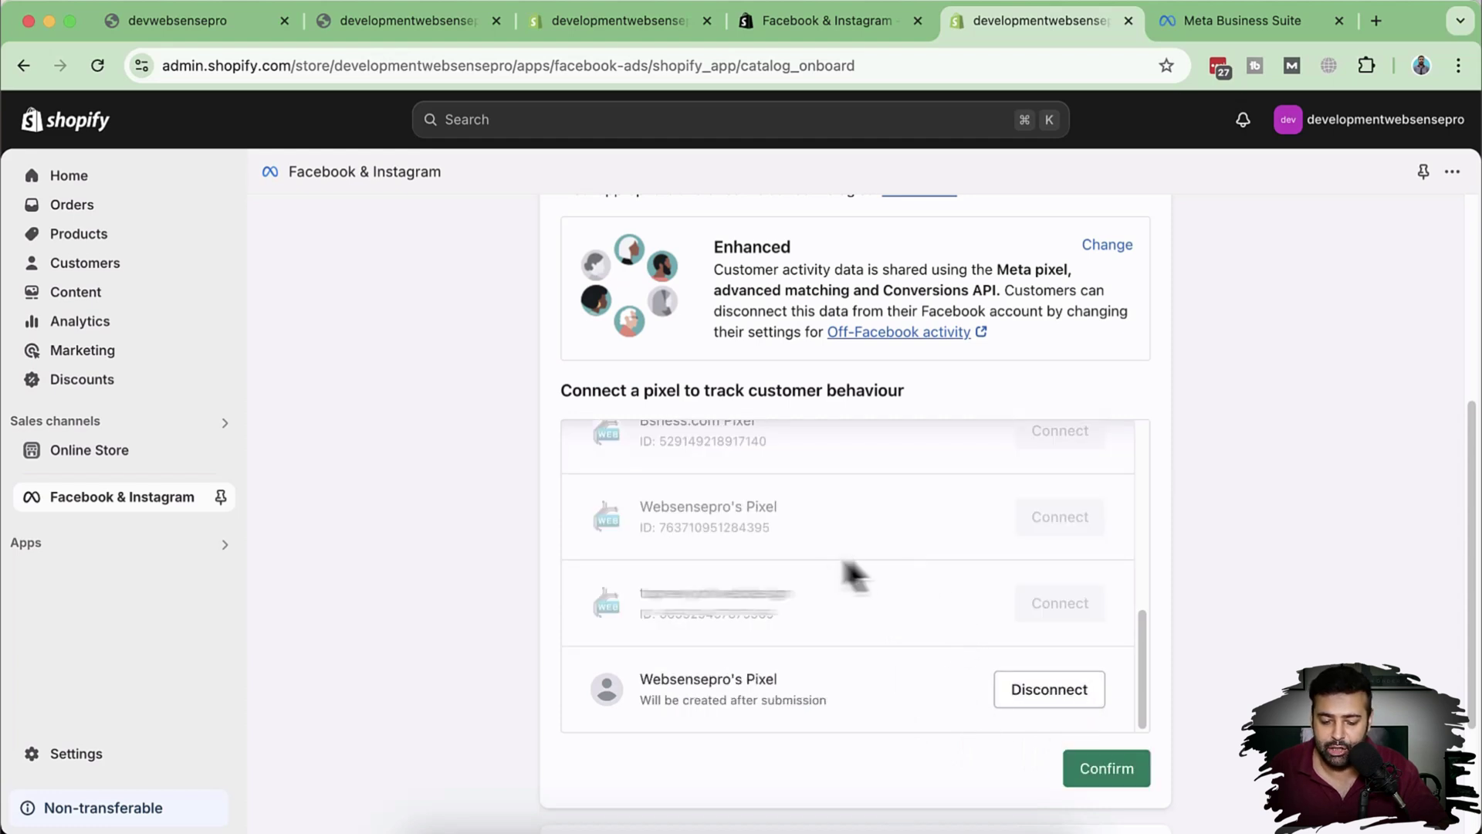
{"action": "scroll", "coordinate": [834, 617], "scroll_direction": "down", "scroll_amount": 3}
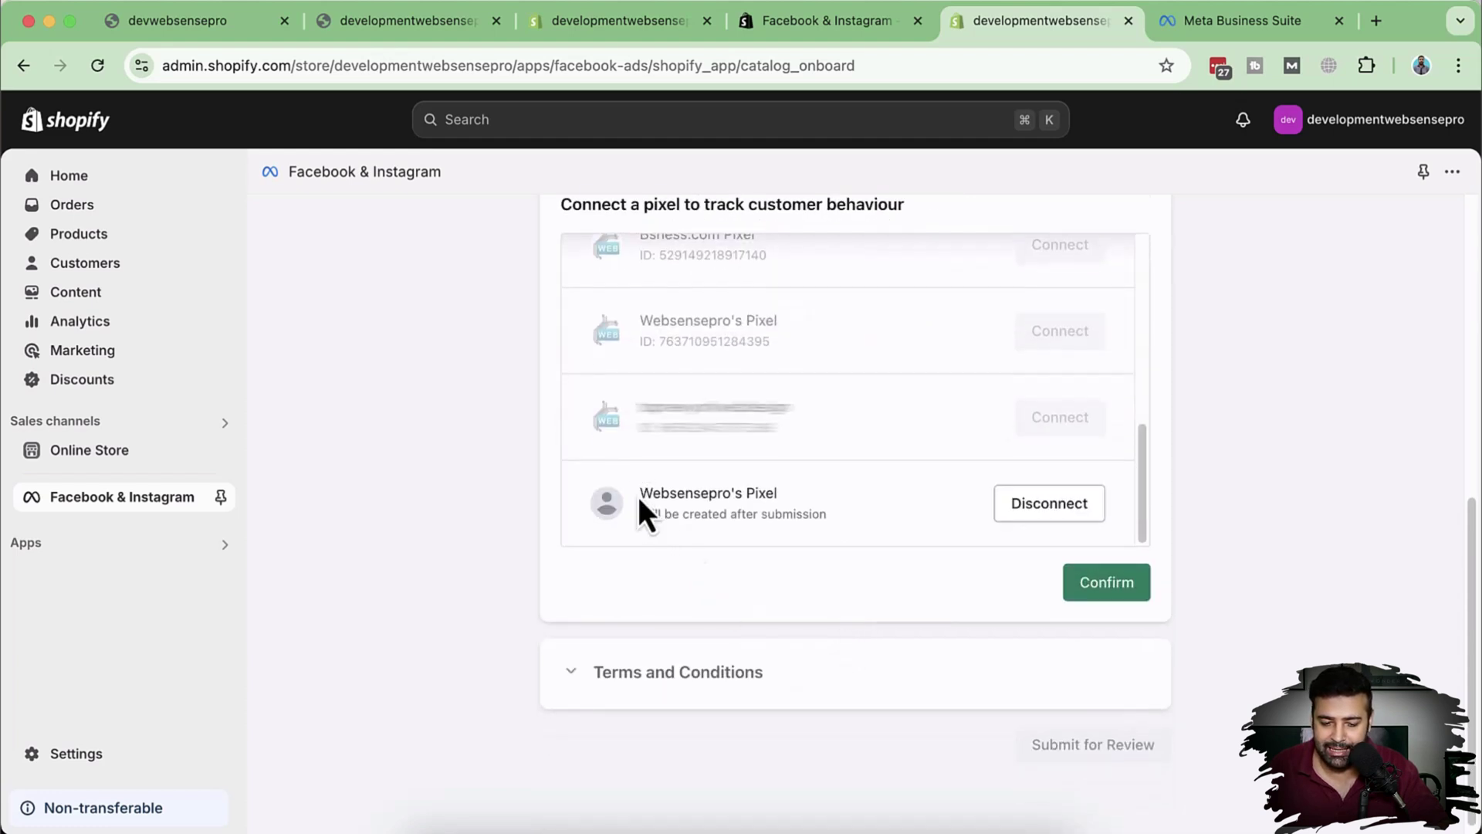
{"action": "left_click_drag", "start_coordinate": [639, 498], "coordinate": [787, 502]}
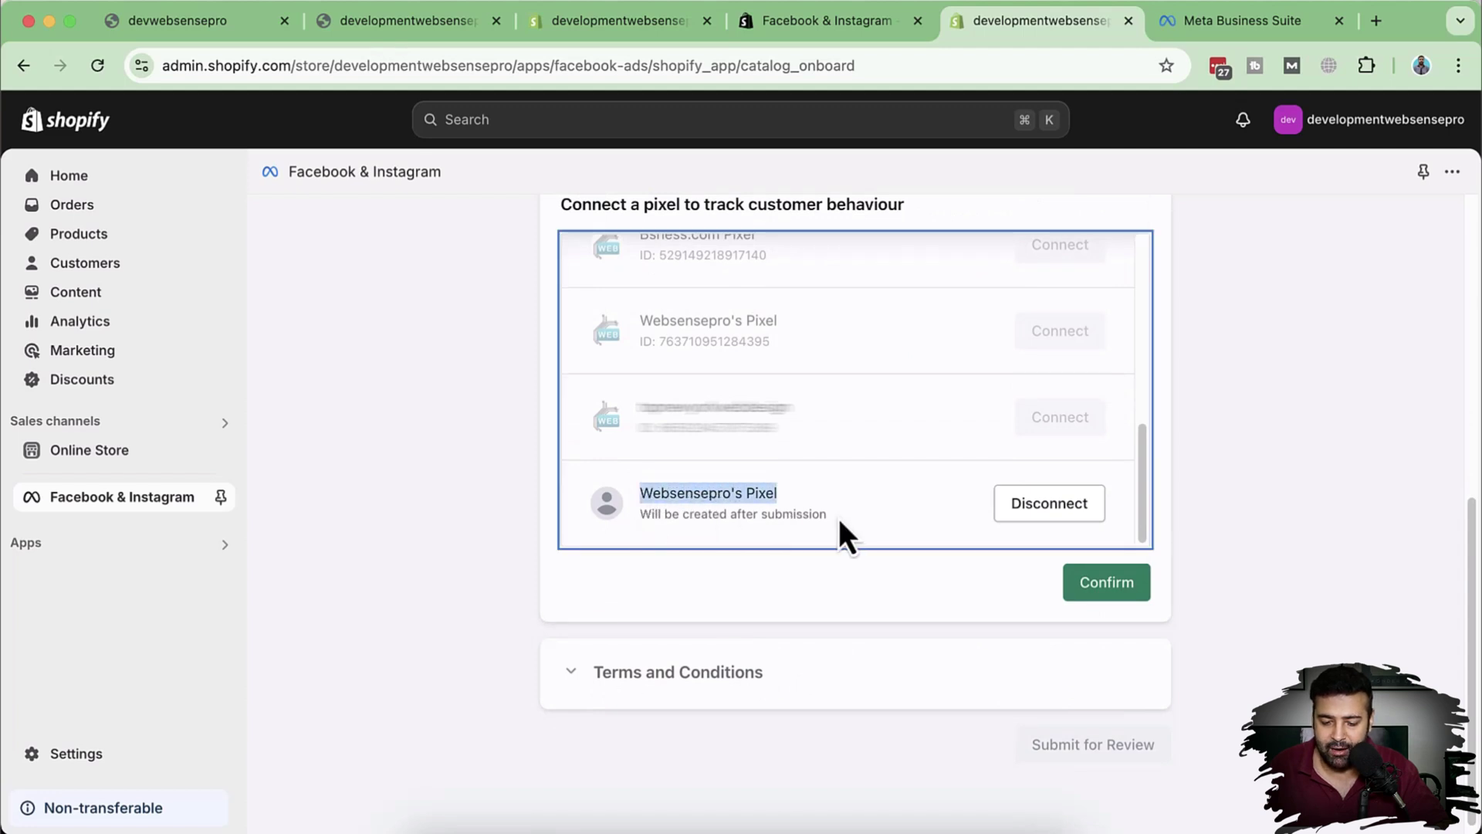
Step: Confirm the new pixel, accept the Product Catalogue and Business Tools terms, and submit for review
{"action": "left_click", "coordinate": [1120, 590]}
{"action": "scroll", "coordinate": [1062, 432], "scroll_direction": "down", "scroll_amount": 2}
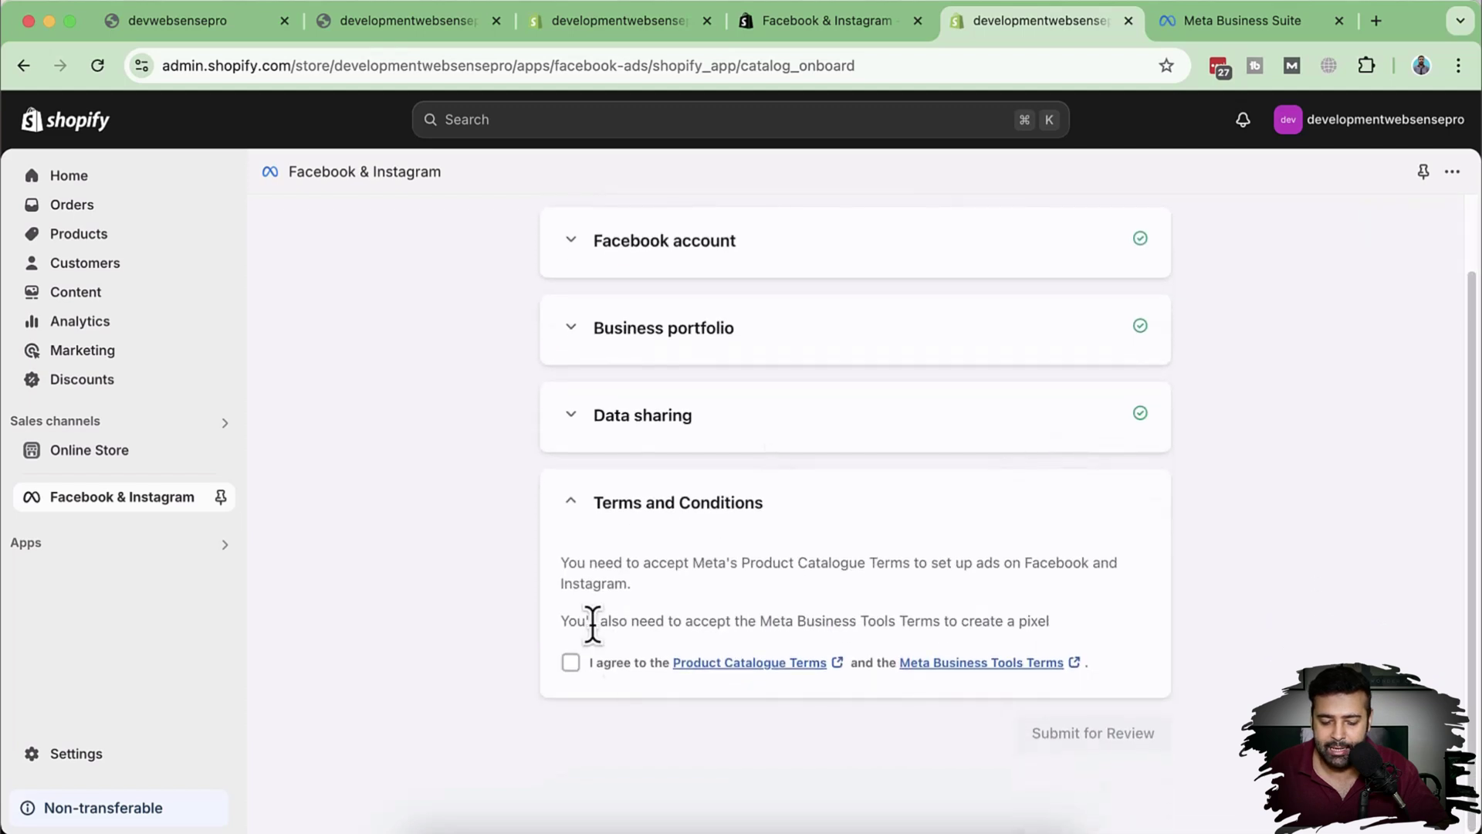
{"action": "left_click", "coordinate": [572, 662]}
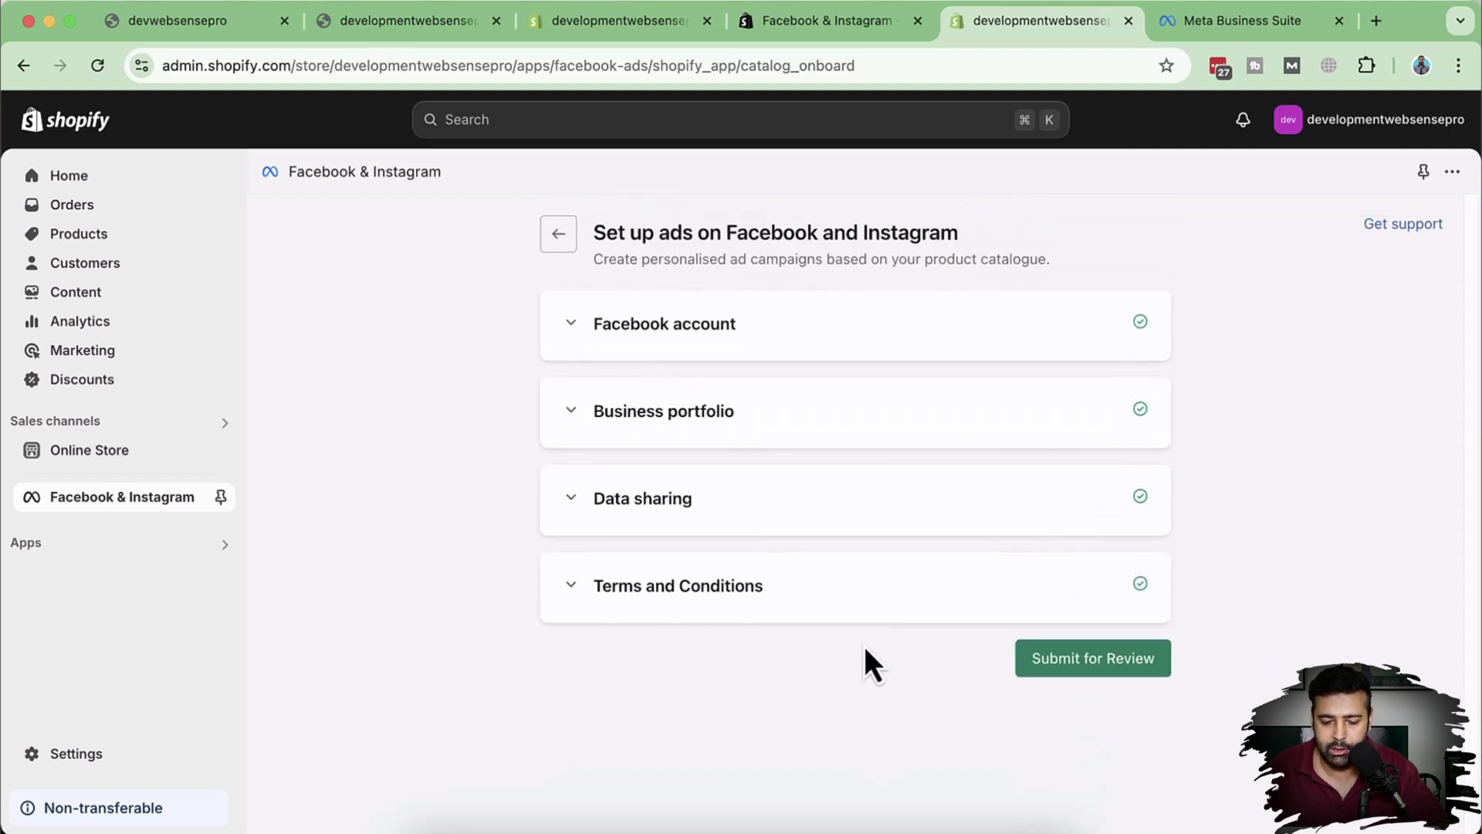
{"action": "left_click", "coordinate": [1102, 668]}
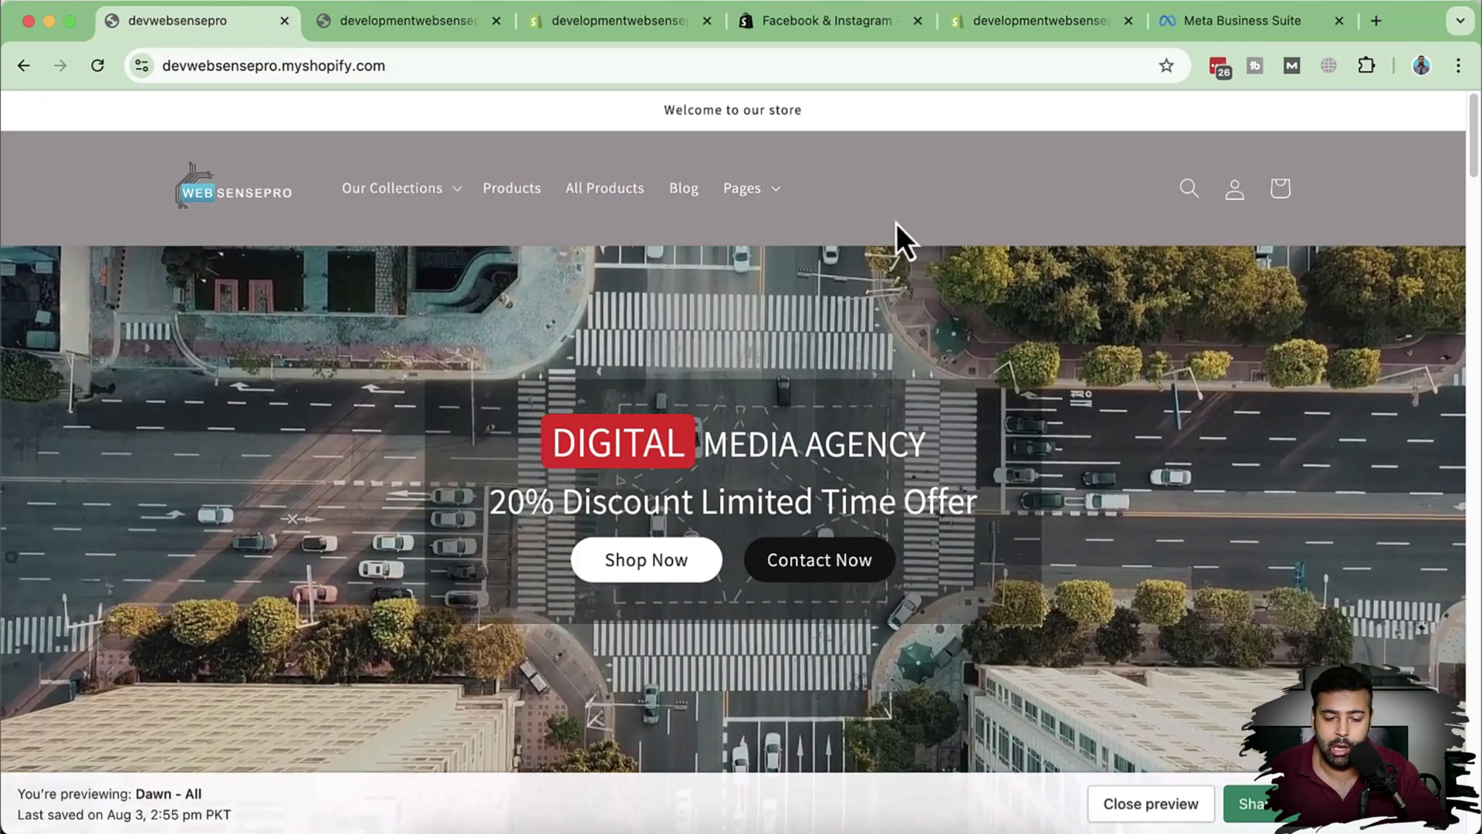
Step: Browse the store's Our Collections menu, then return to the Facebook & Instagram app tab
{"action": "left_click", "coordinate": [449, 196]}
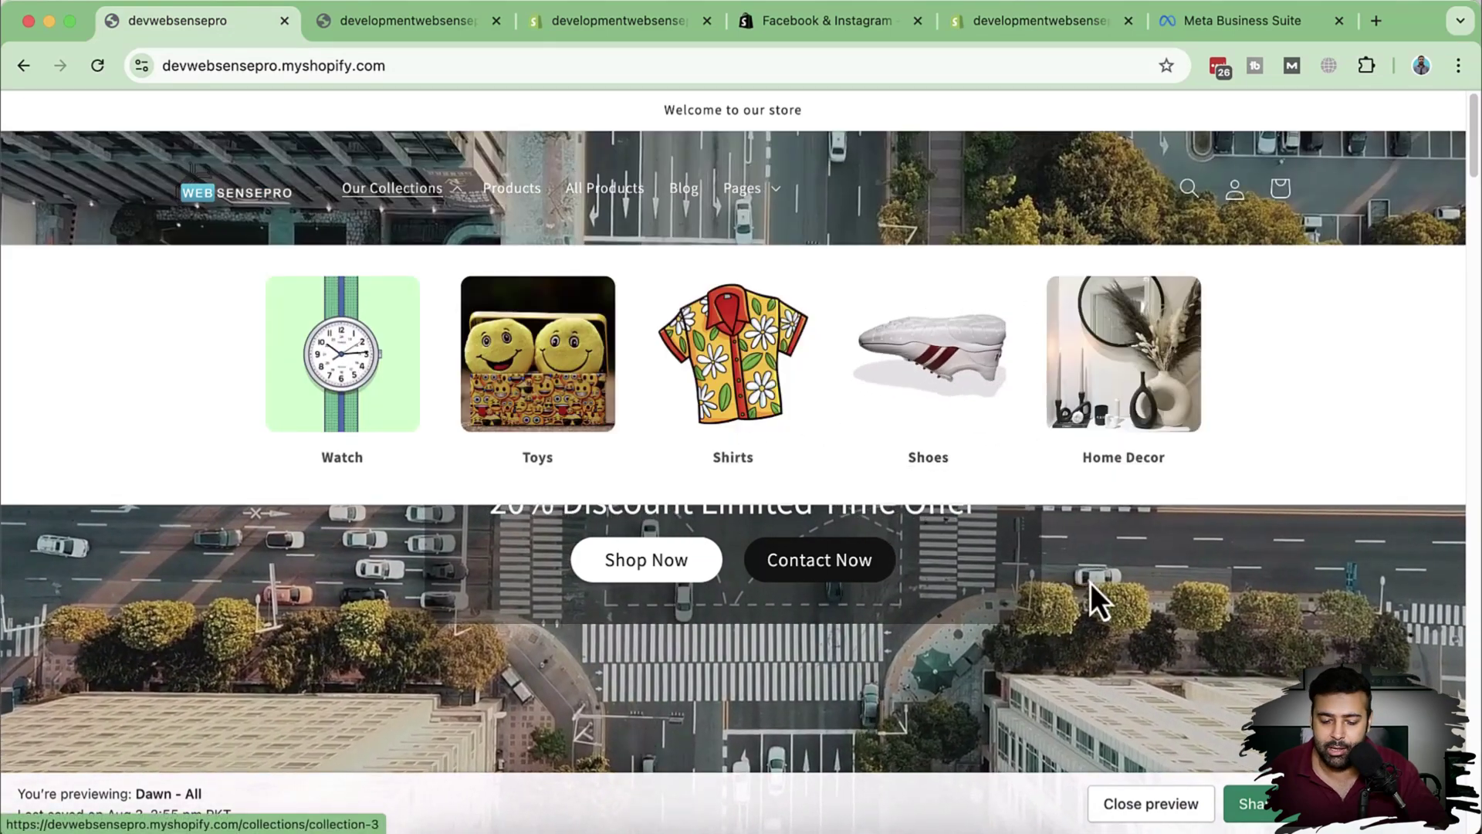
{"action": "scroll", "coordinate": [1119, 587], "scroll_direction": "down", "scroll_amount": 4}
{"action": "scroll", "coordinate": [1145, 571], "scroll_direction": "up", "scroll_amount": 5}
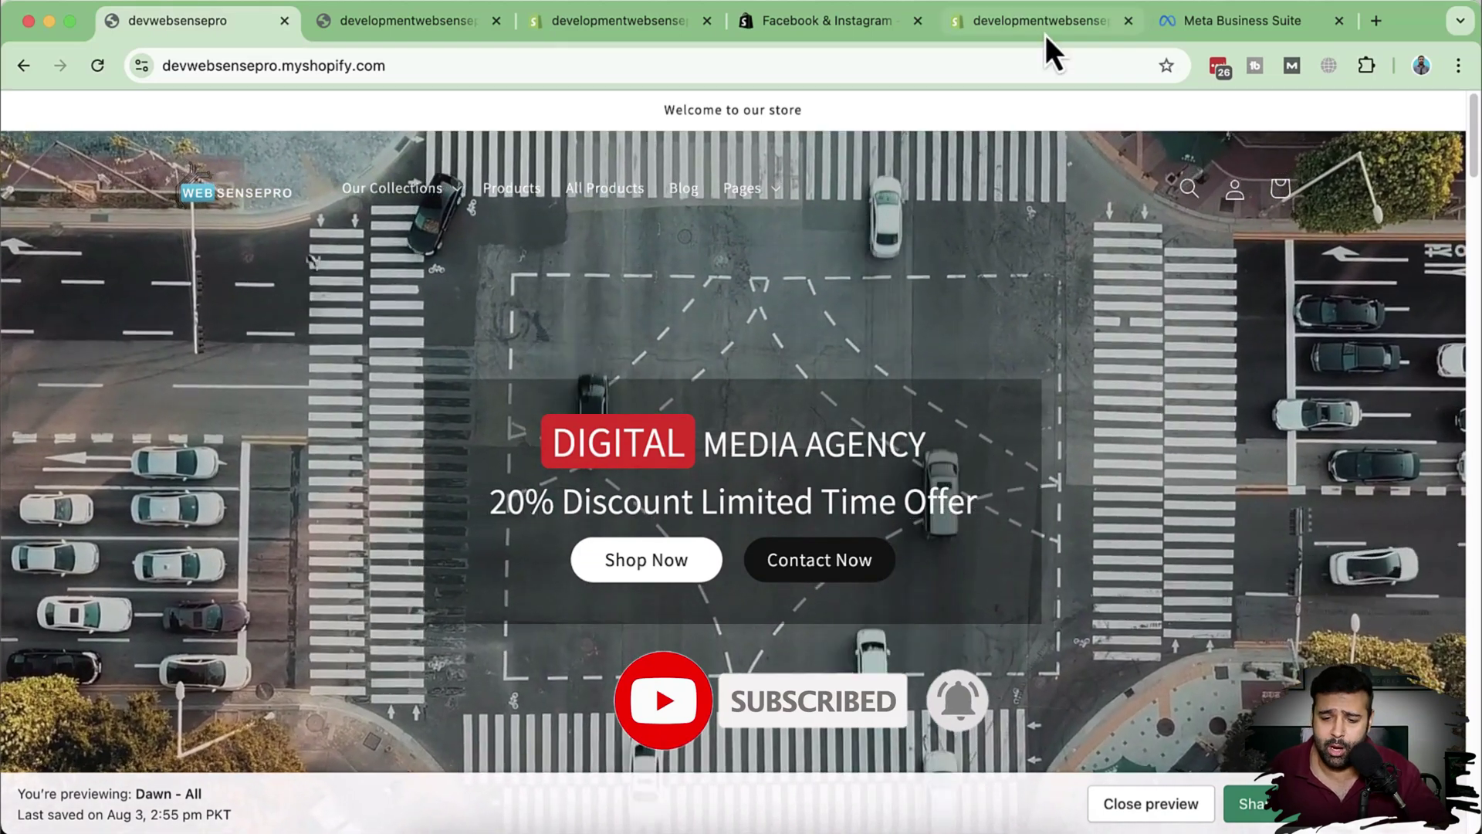
{"action": "left_click", "coordinate": [1036, 25]}
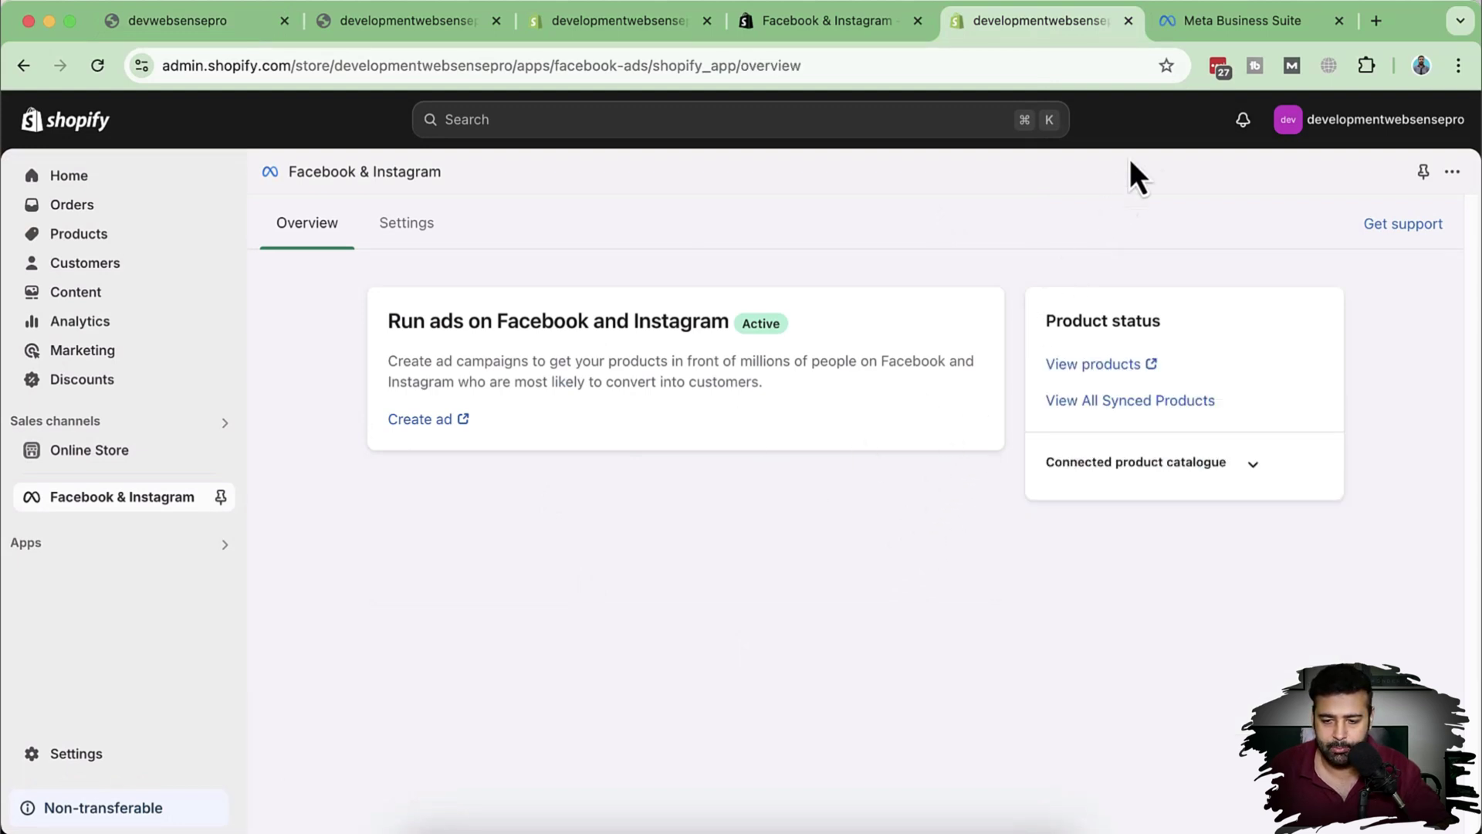
Step: Open the Turbo Pixel - Test dataset's more-actions menu to launch it in Events Manager
{"action": "left_click", "coordinate": [1199, 31]}
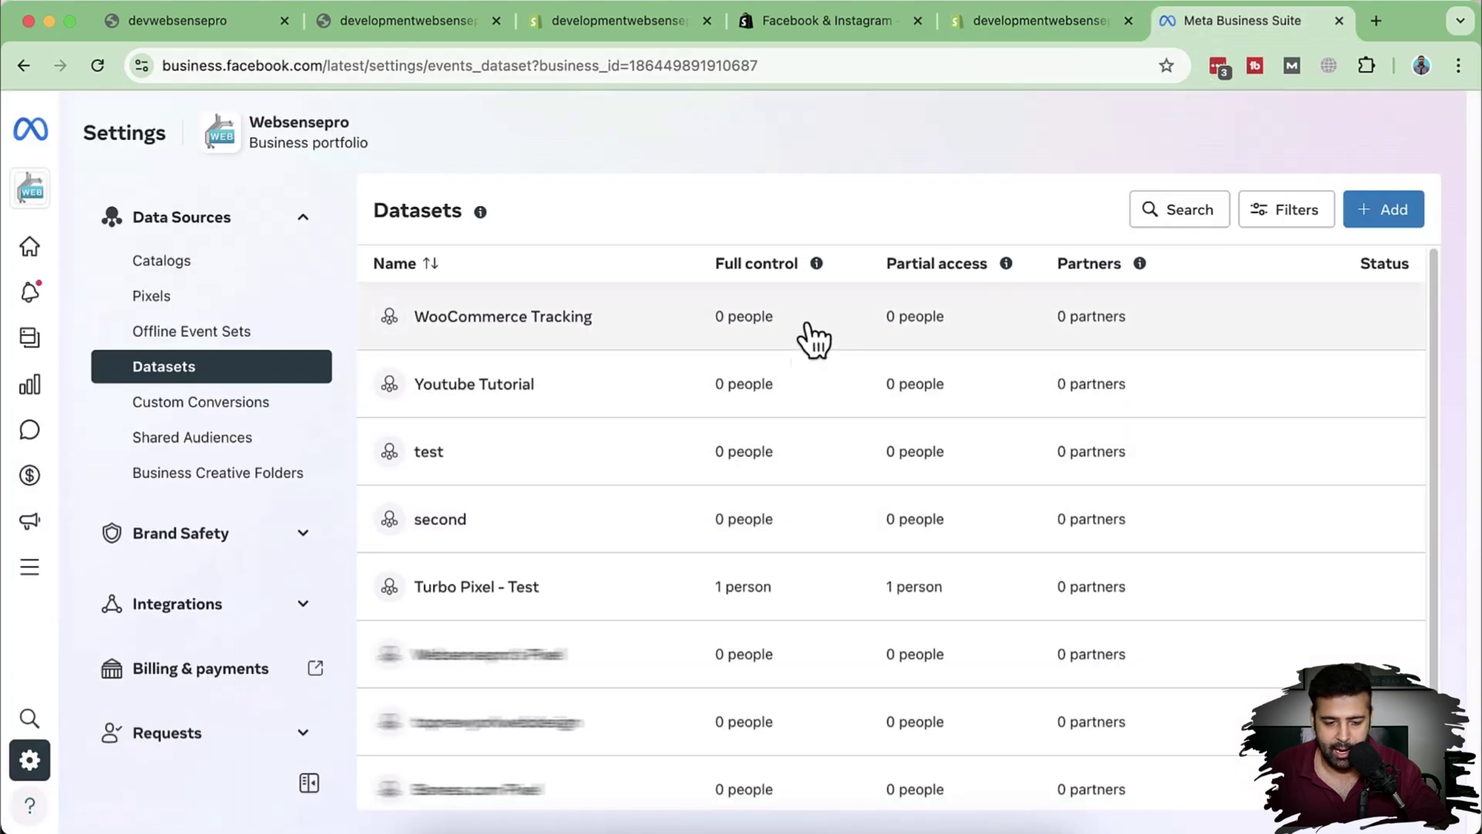
{"action": "scroll", "coordinate": [656, 486], "scroll_direction": "down", "scroll_amount": 2}
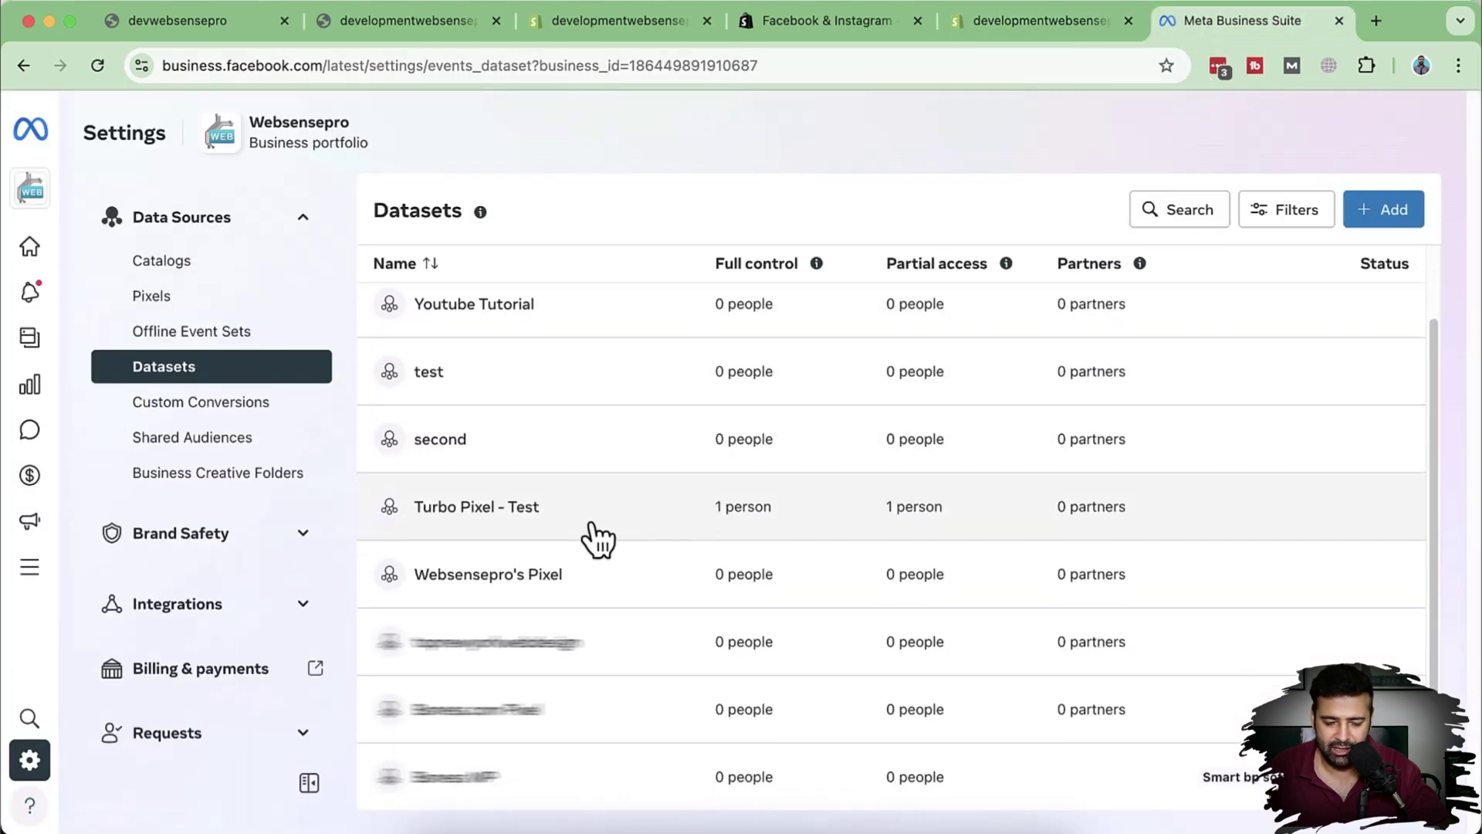
{"action": "left_click", "coordinate": [602, 530]}
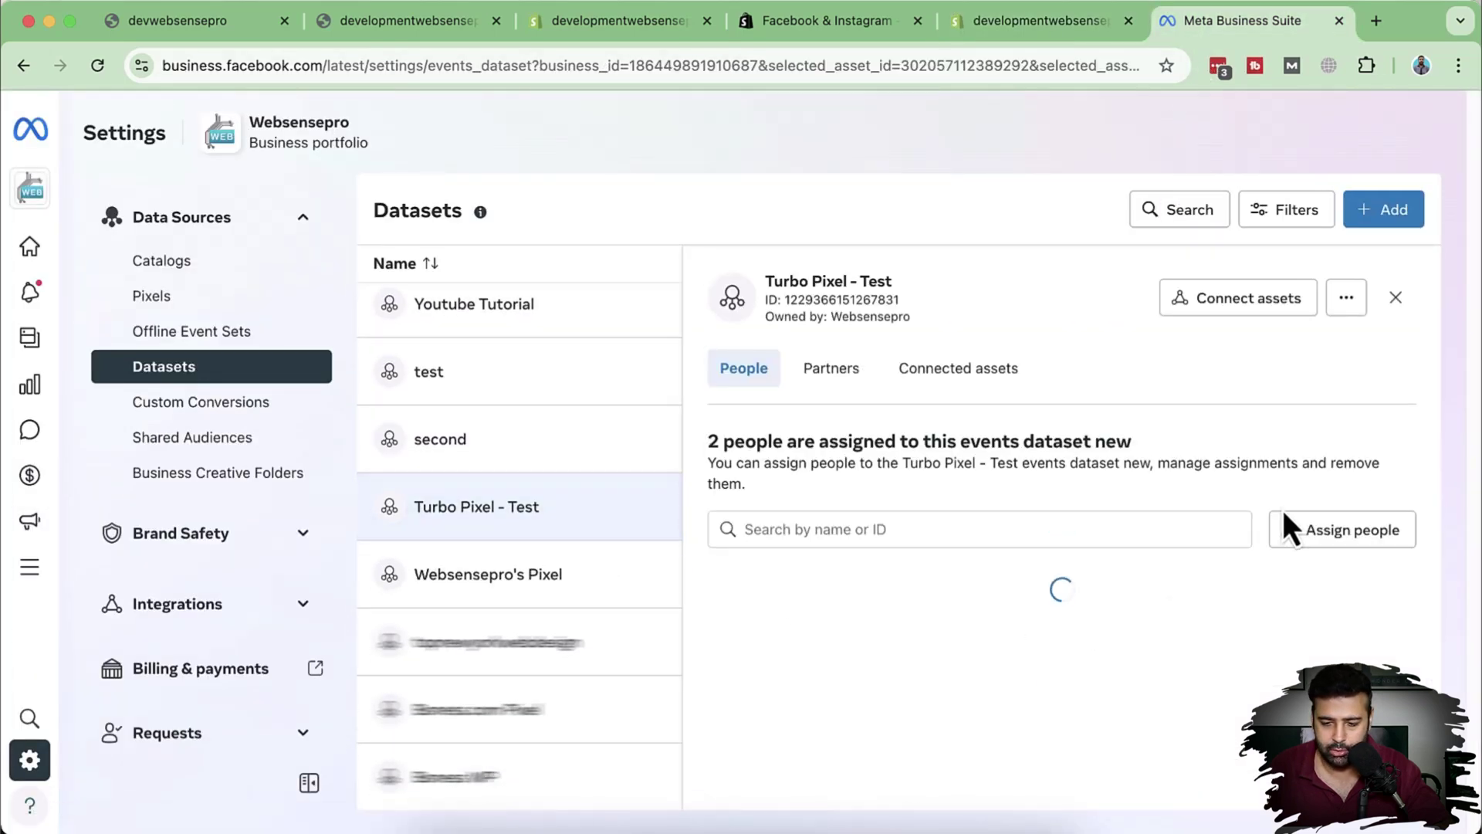
{"action": "left_click", "coordinate": [1351, 305]}
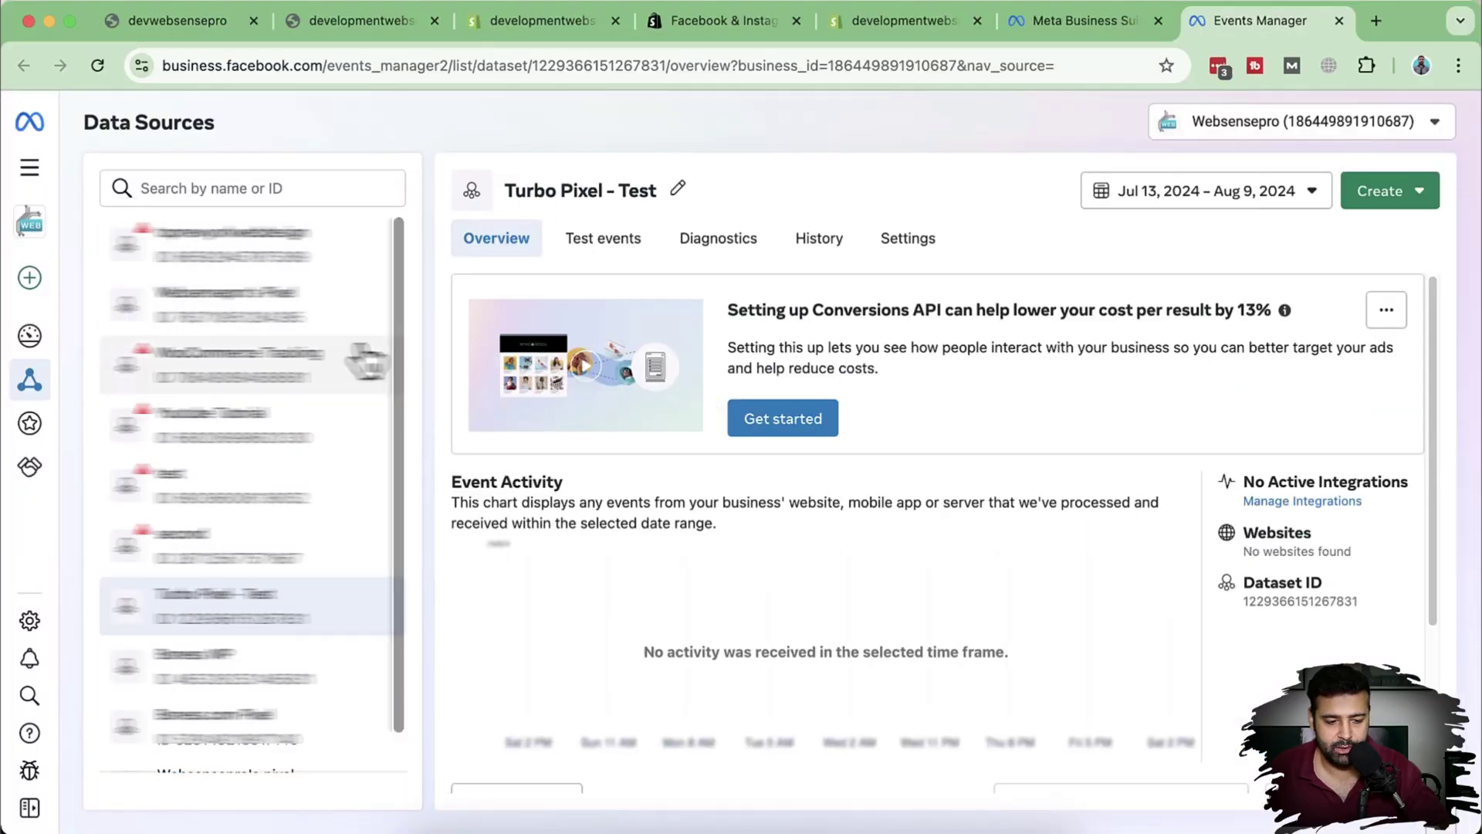
Step: Open Websensepro's pixel from the data sources and view its test events
{"action": "scroll", "coordinate": [363, 359], "scroll_direction": "down", "scroll_amount": 1}
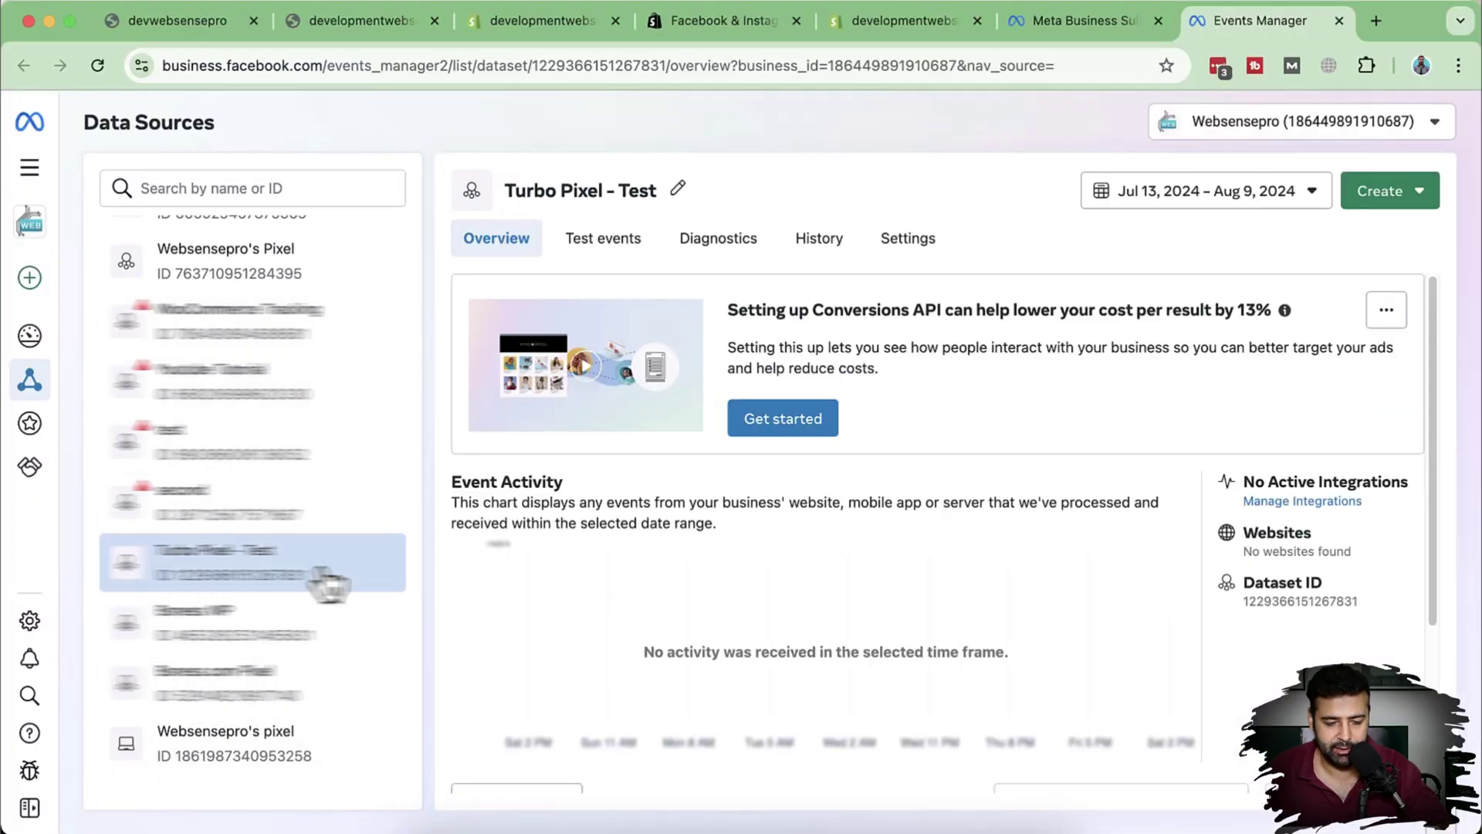
{"action": "left_click", "coordinate": [298, 769]}
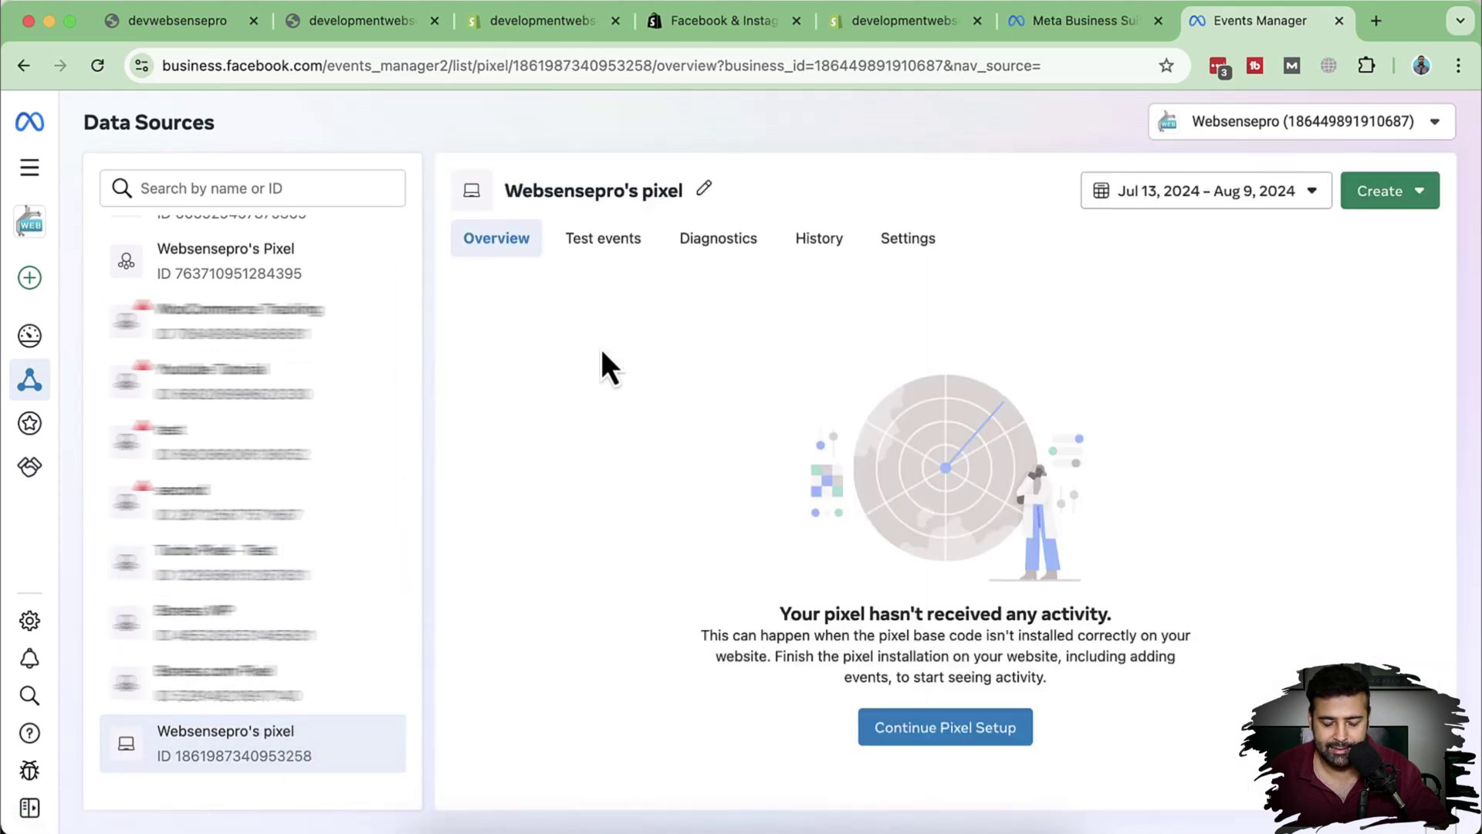
{"action": "left_click", "coordinate": [624, 245]}
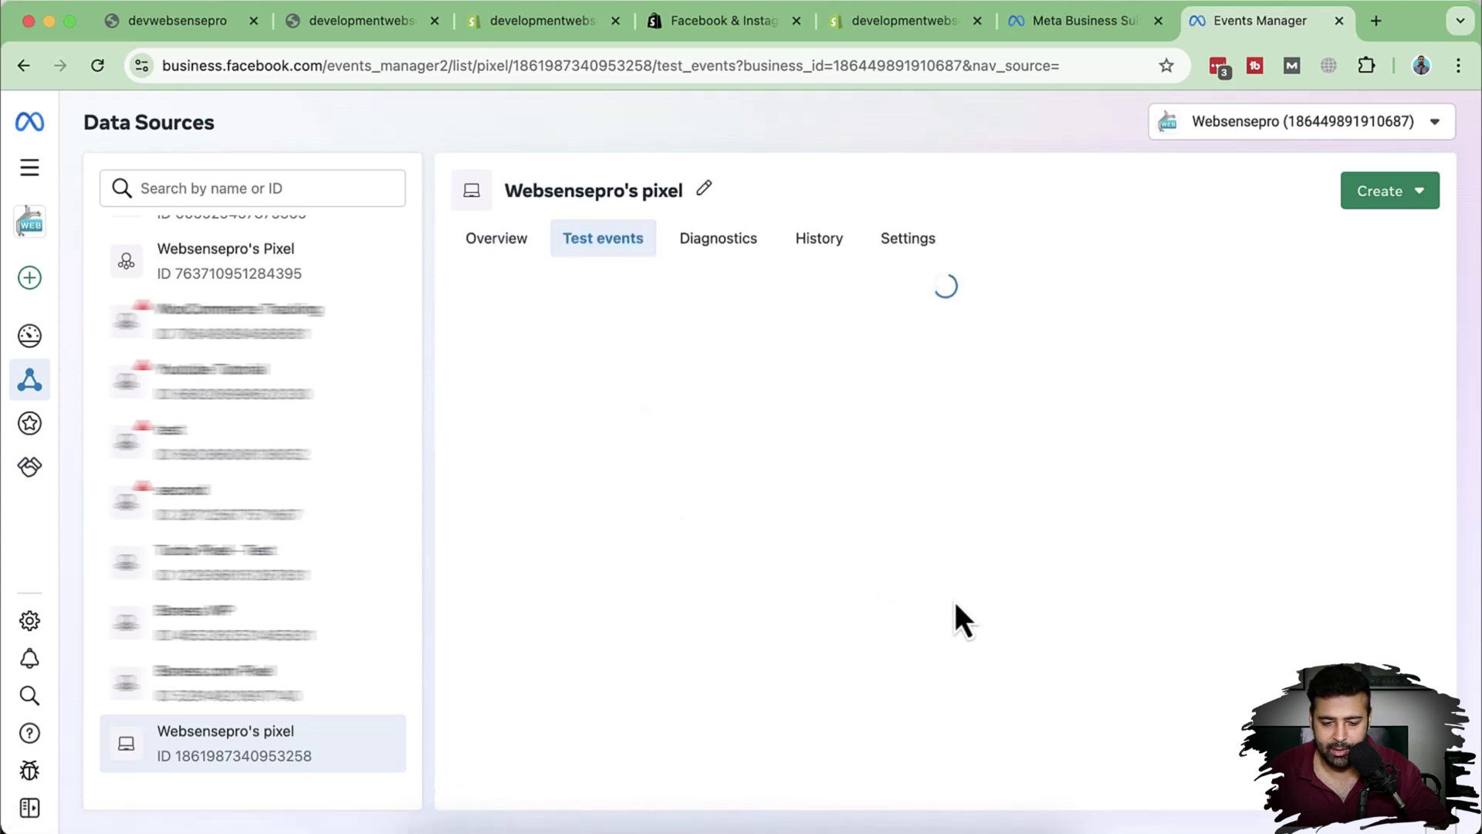
{"action": "scroll", "coordinate": [957, 515], "scroll_direction": "down", "scroll_amount": 5}
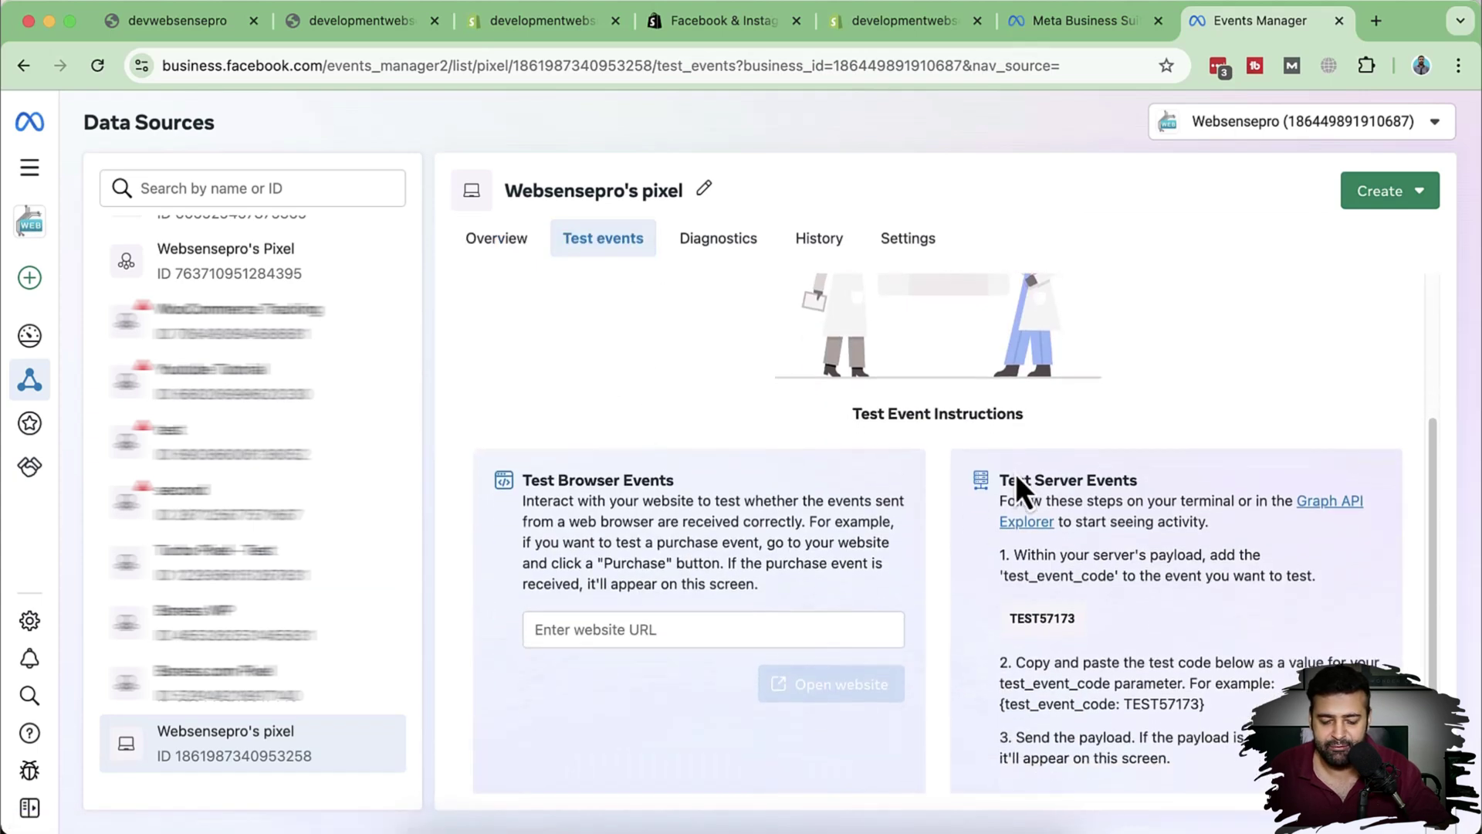
{"action": "scroll", "coordinate": [828, 487], "scroll_direction": "up", "scroll_amount": 1}
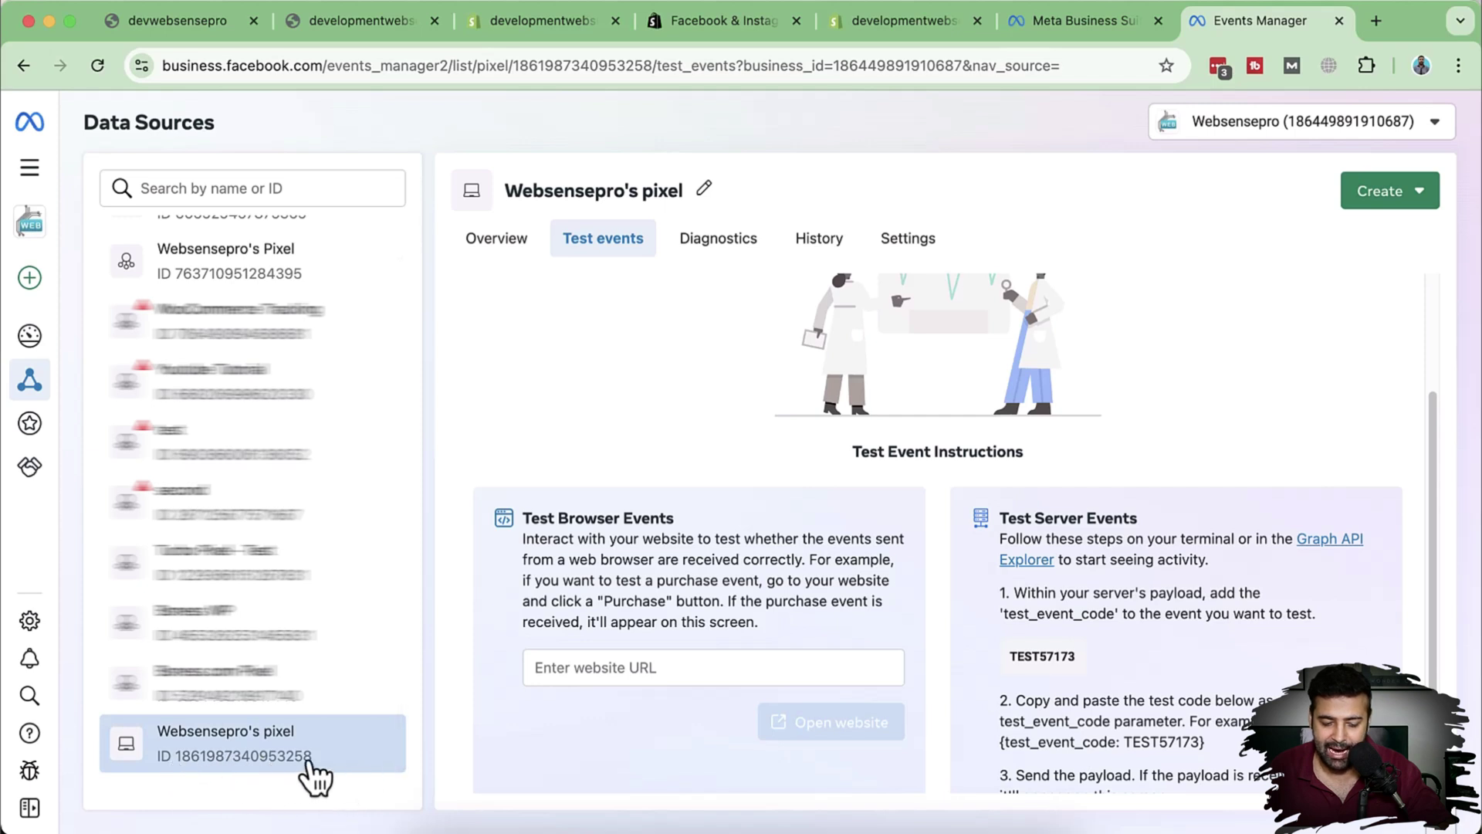
{"action": "left_click", "coordinate": [354, 776]}
{"action": "left_click", "coordinate": [903, 255]}
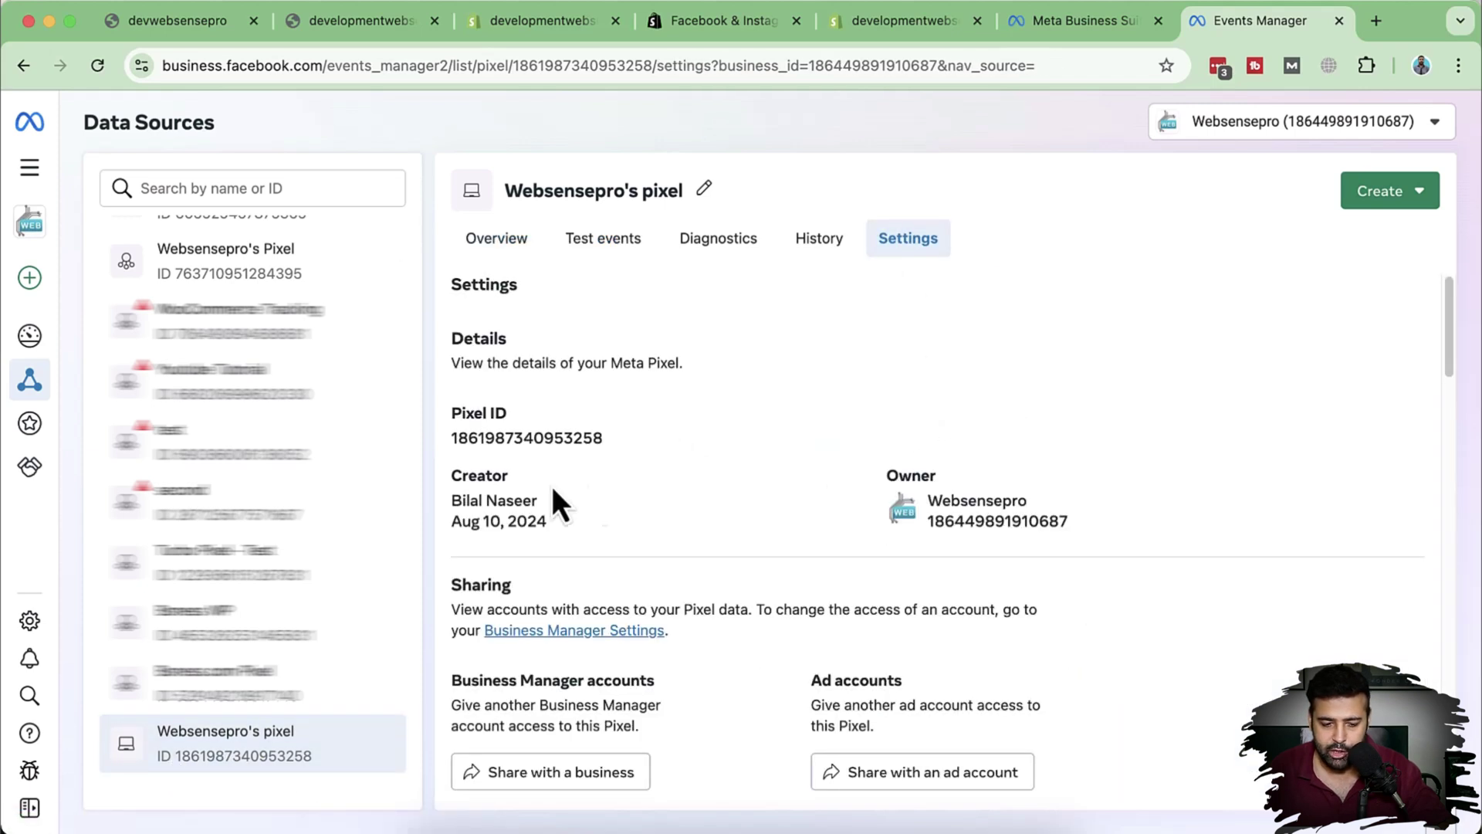
{"action": "left_click_drag", "start_coordinate": [560, 445], "coordinate": [608, 449]}
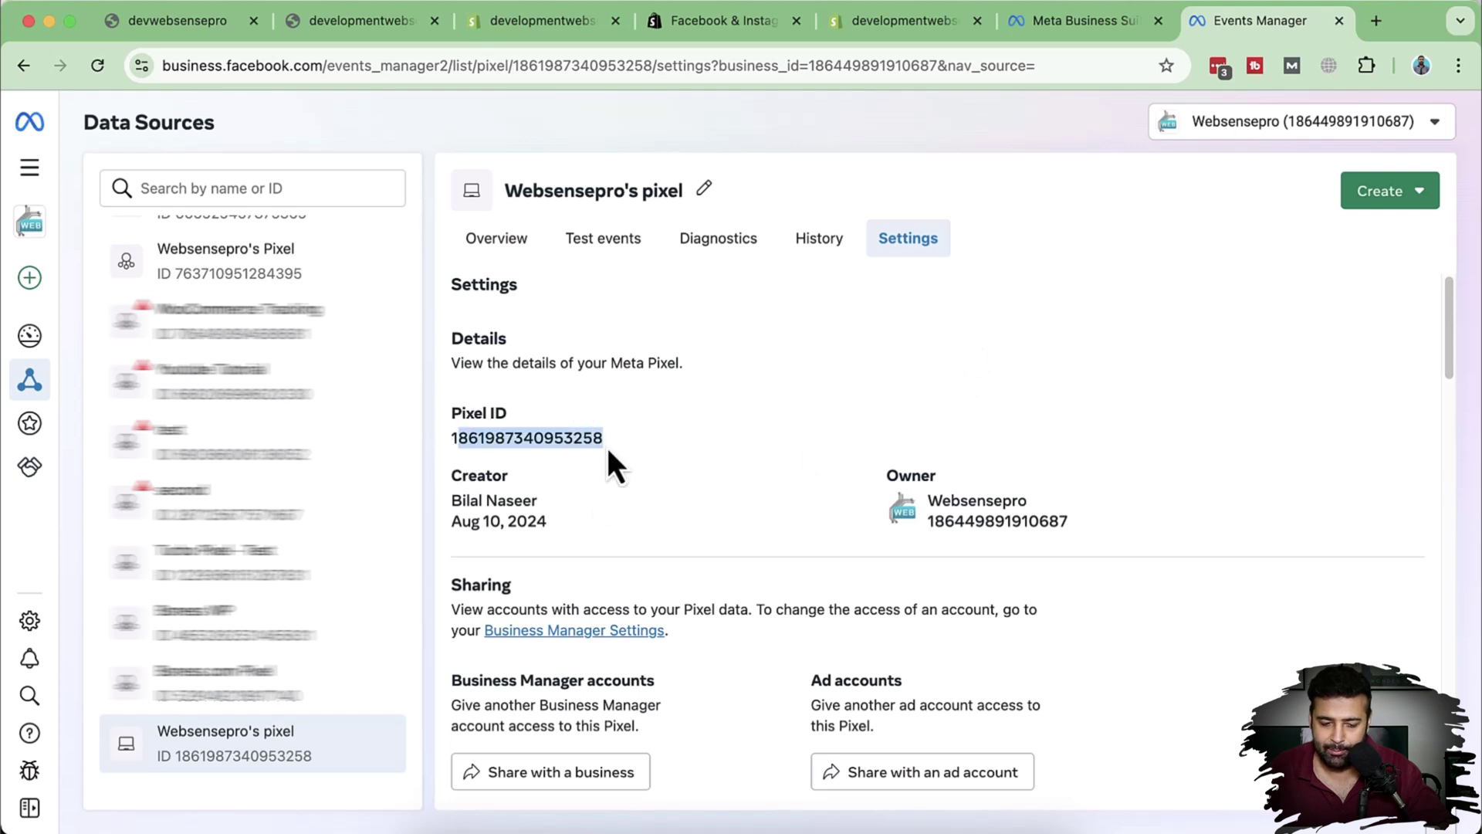
{"action": "left_click_drag", "start_coordinate": [548, 522], "coordinate": [464, 522]}
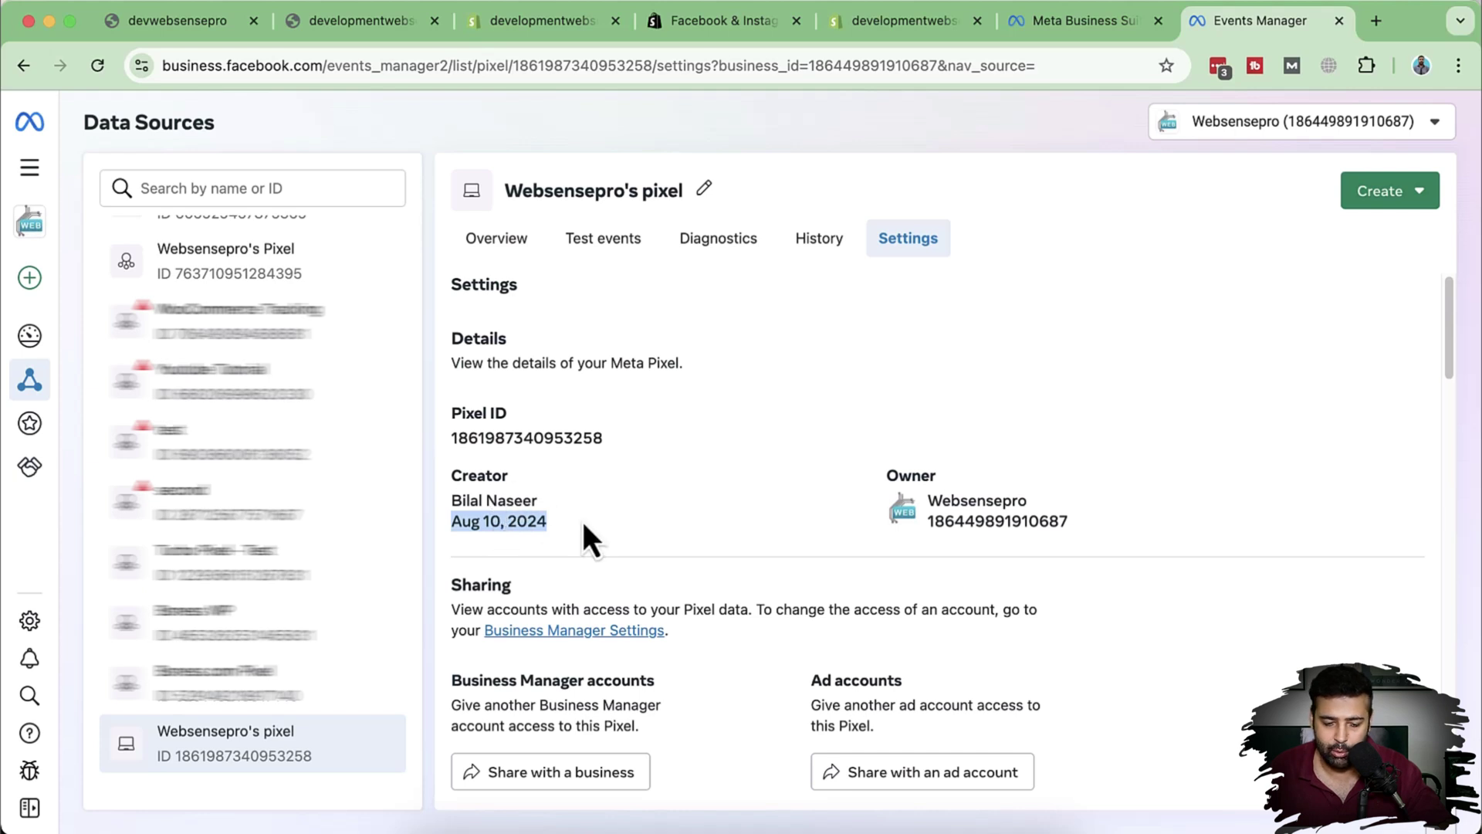
{"action": "left_click_drag", "start_coordinate": [456, 438], "coordinate": [588, 448]}
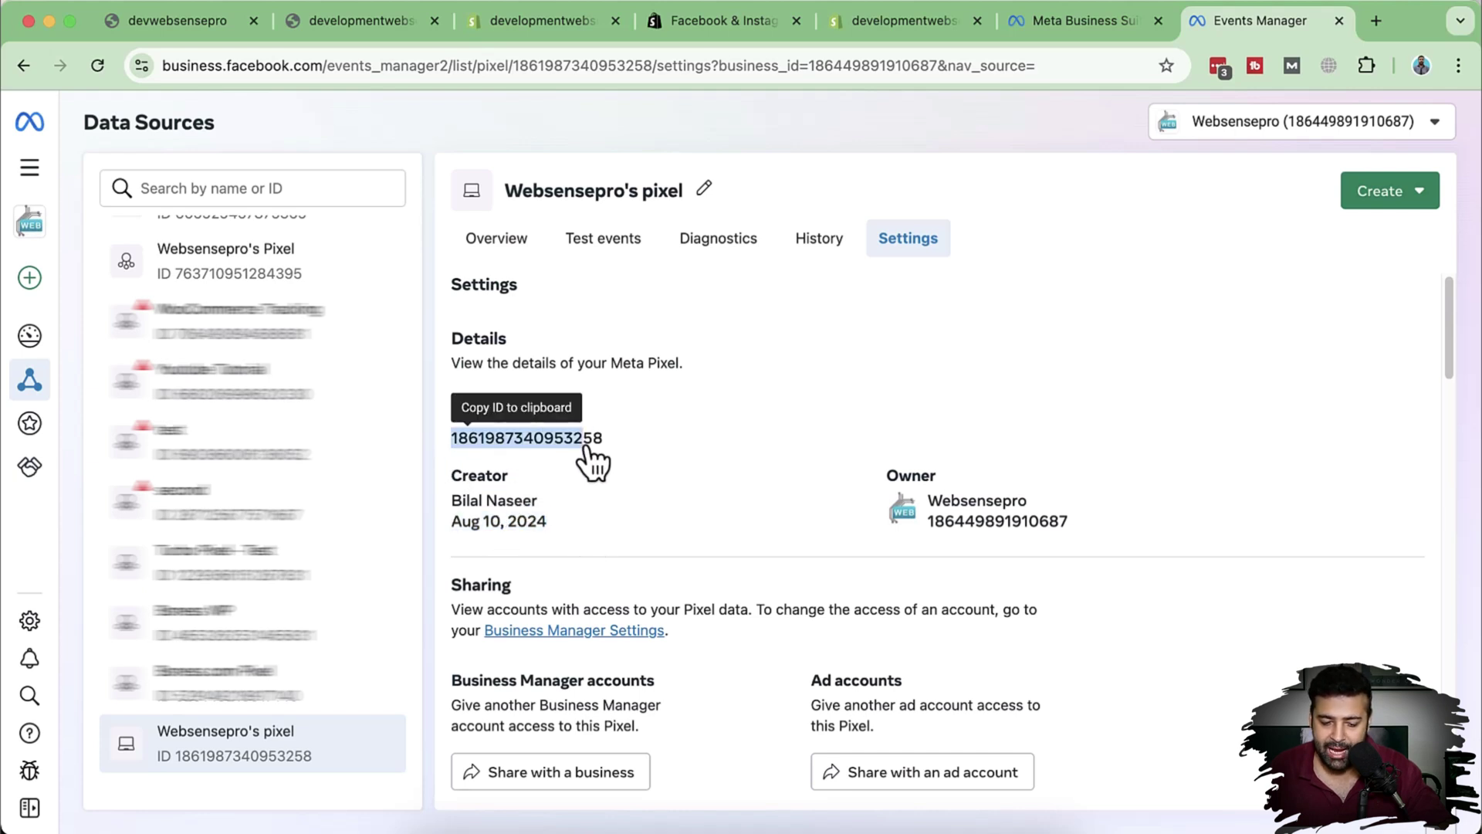
{"action": "left_click", "coordinate": [1081, 35]}
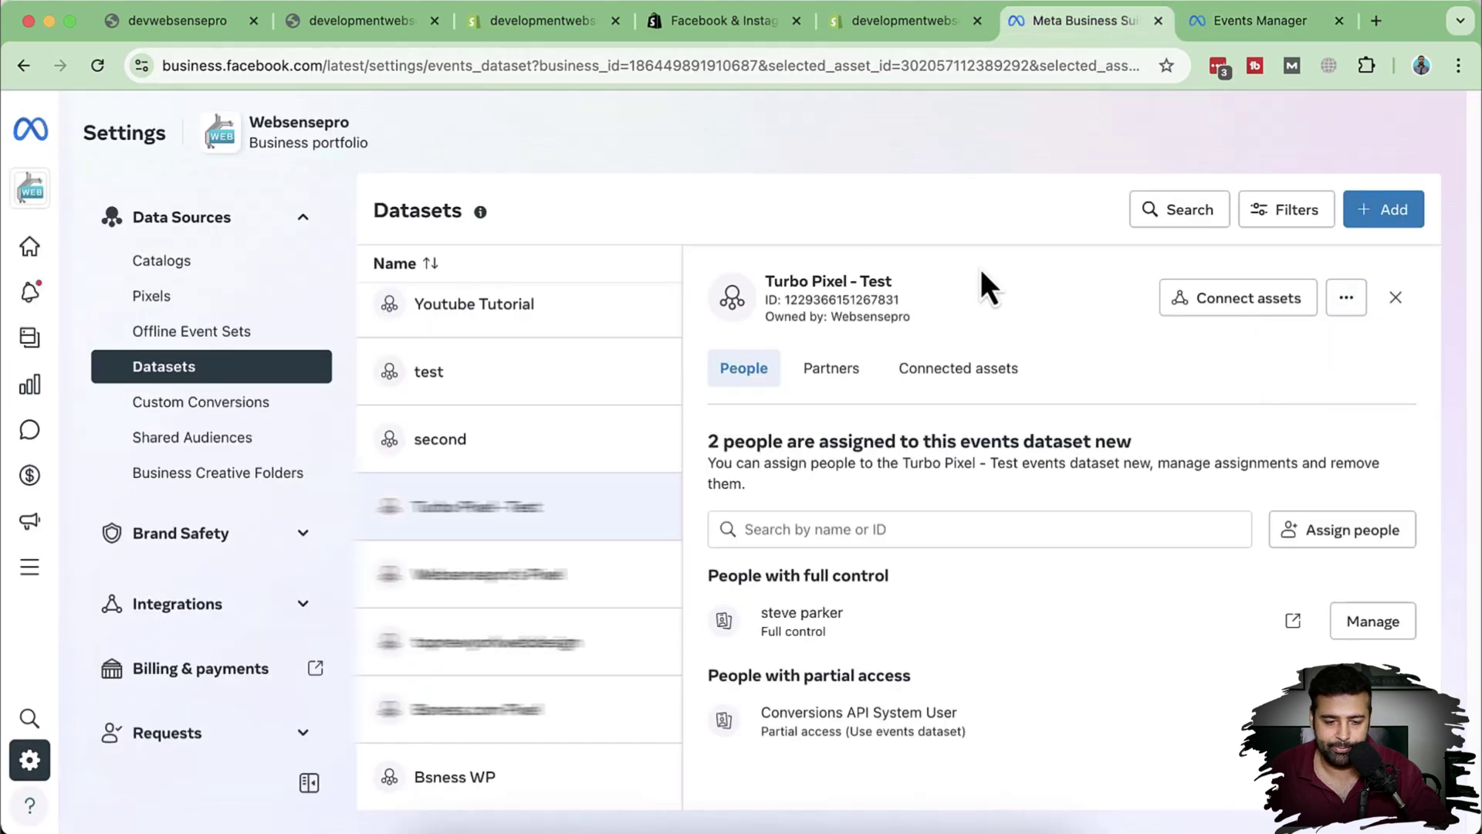
{"action": "left_click", "coordinate": [919, 31]}
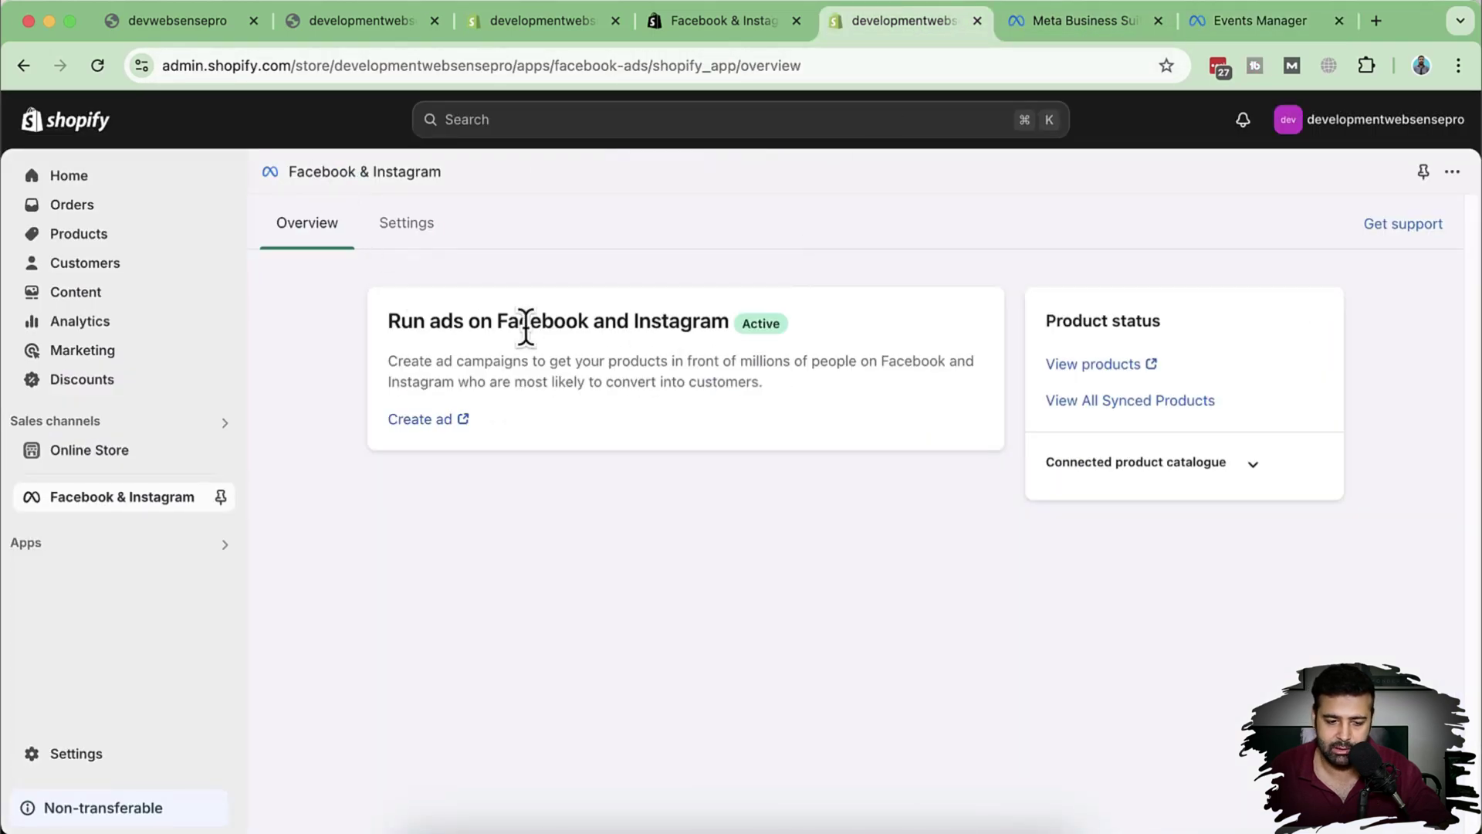
{"action": "left_click", "coordinate": [409, 228]}
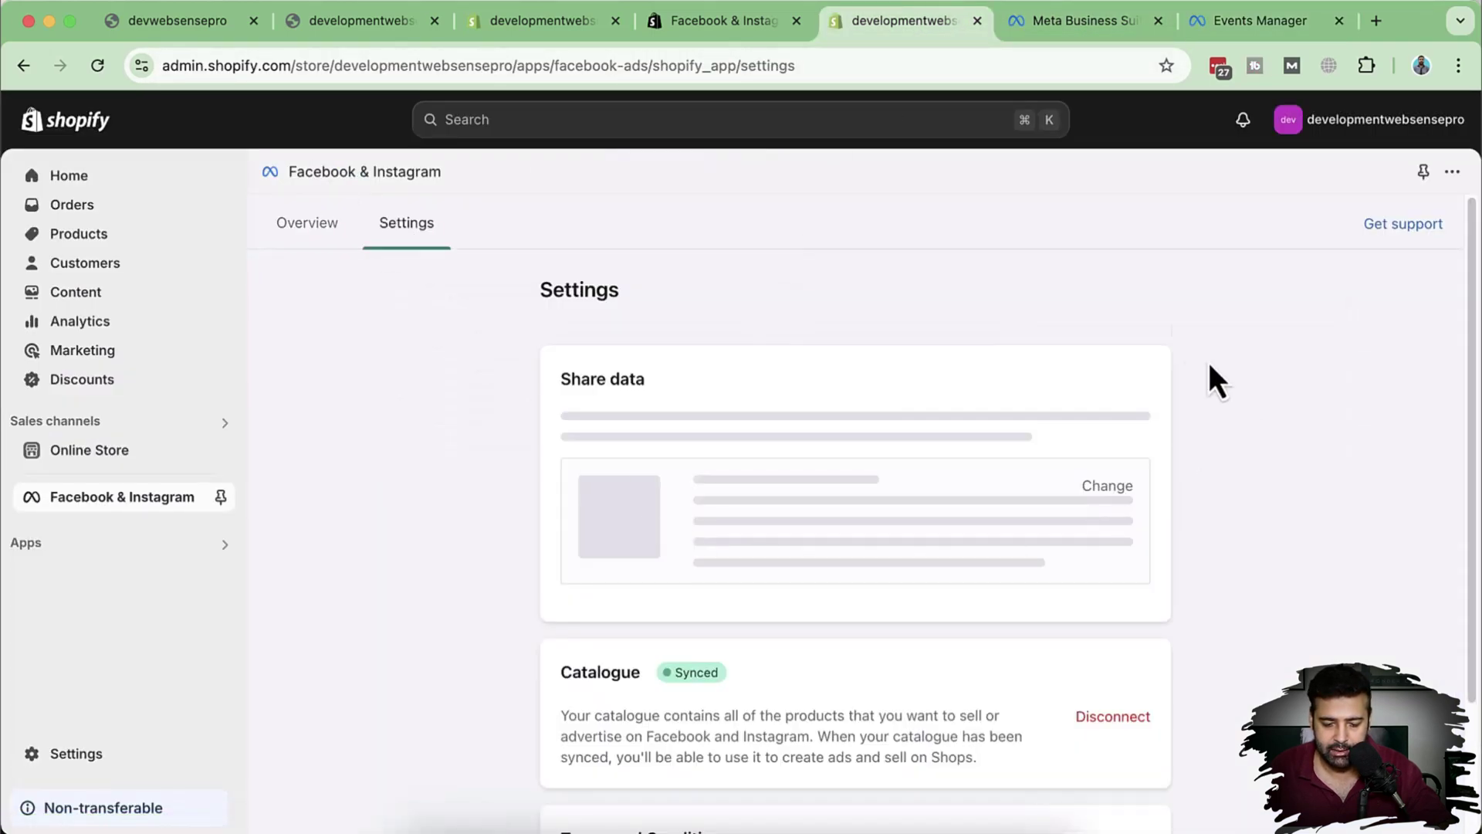
{"action": "scroll", "coordinate": [1034, 440], "scroll_direction": "down", "scroll_amount": 4}
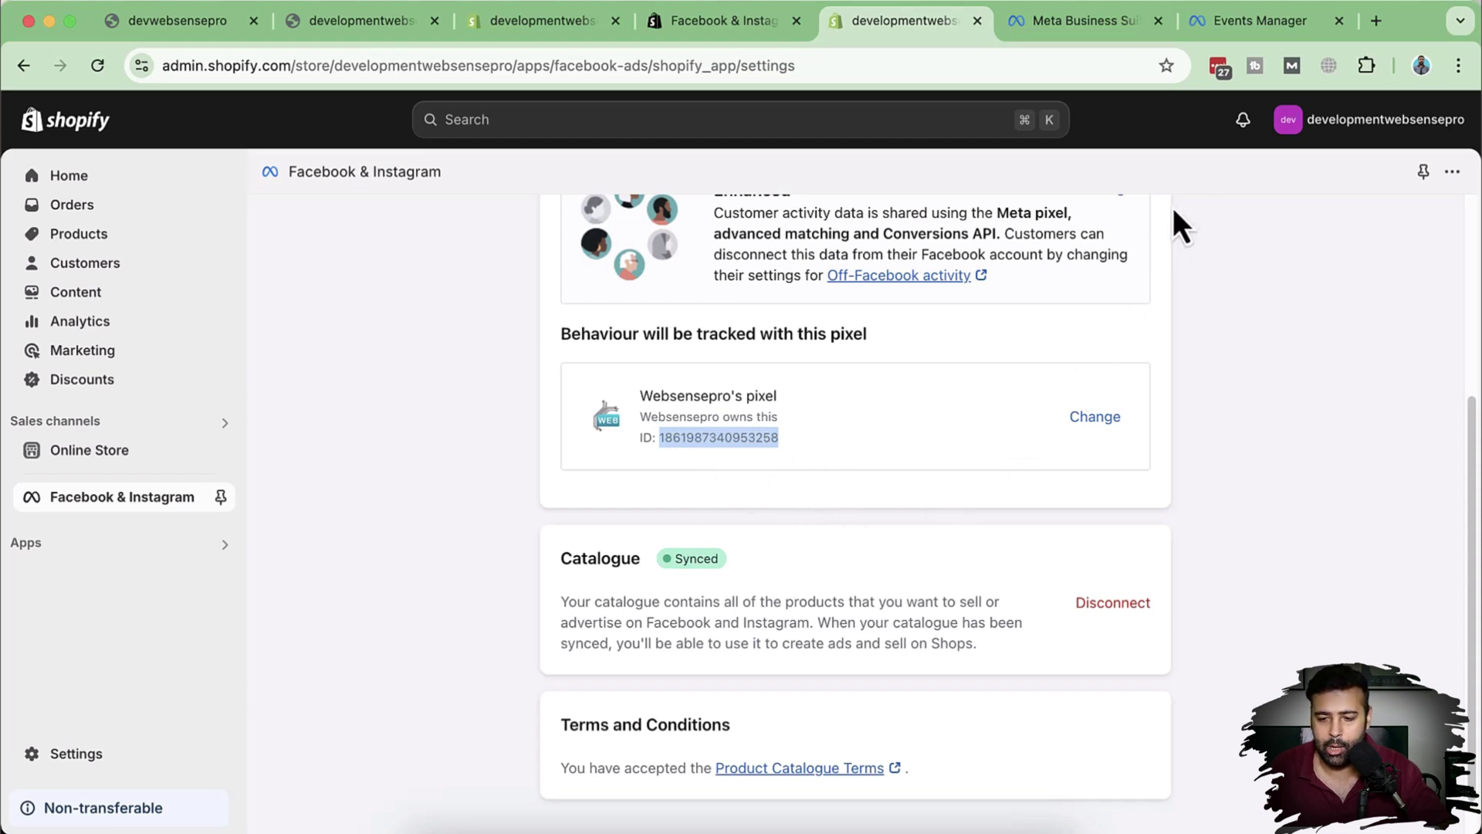
Step: View the pixel's test events, select the website URL field, then head back to Shopify
{"action": "left_click", "coordinate": [1229, 35]}
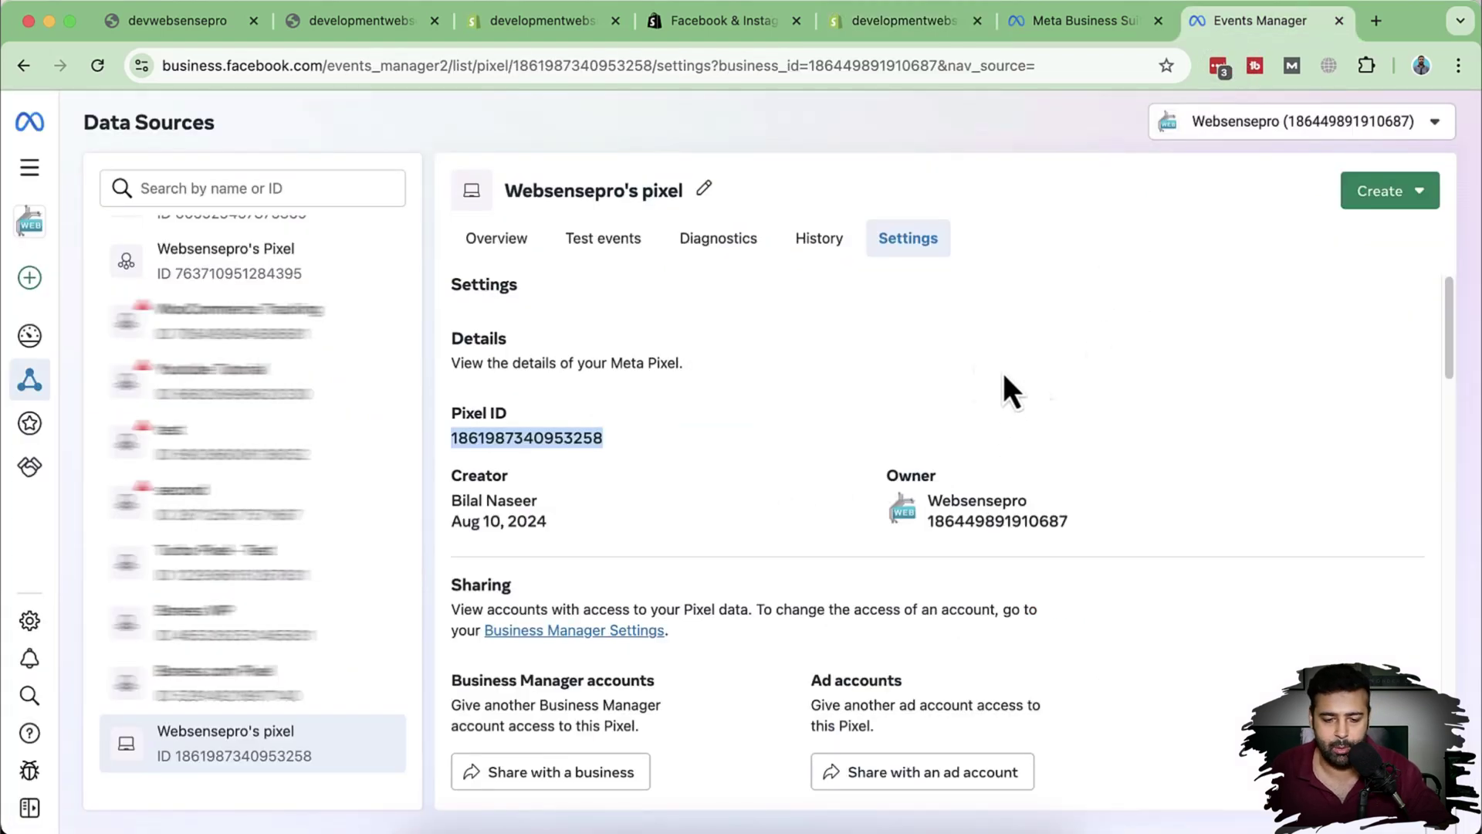
{"action": "left_click", "coordinate": [603, 245]}
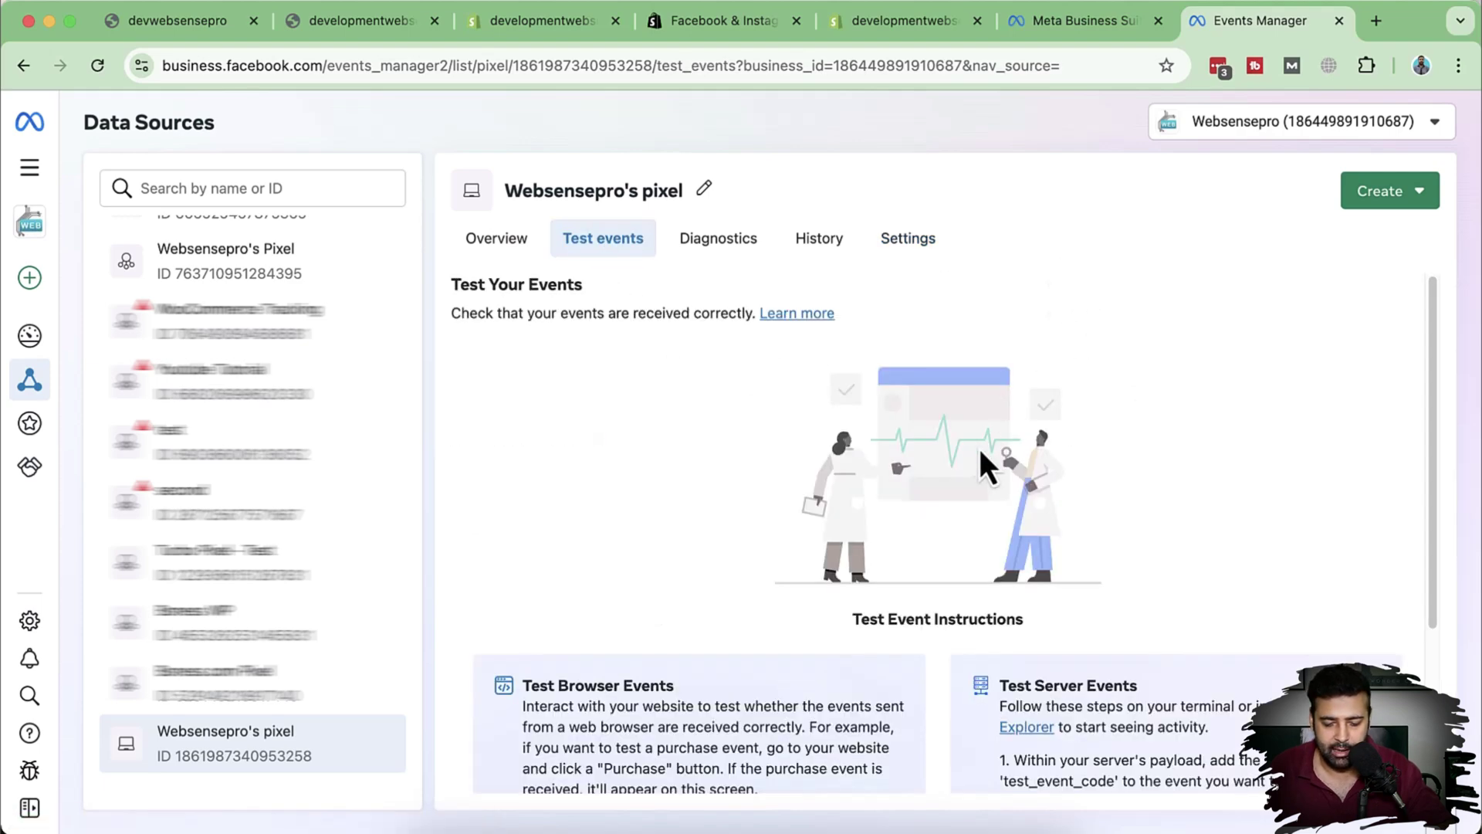
{"action": "scroll", "coordinate": [1093, 437], "scroll_direction": "down", "scroll_amount": 3}
{"action": "left_click", "coordinate": [685, 601]}
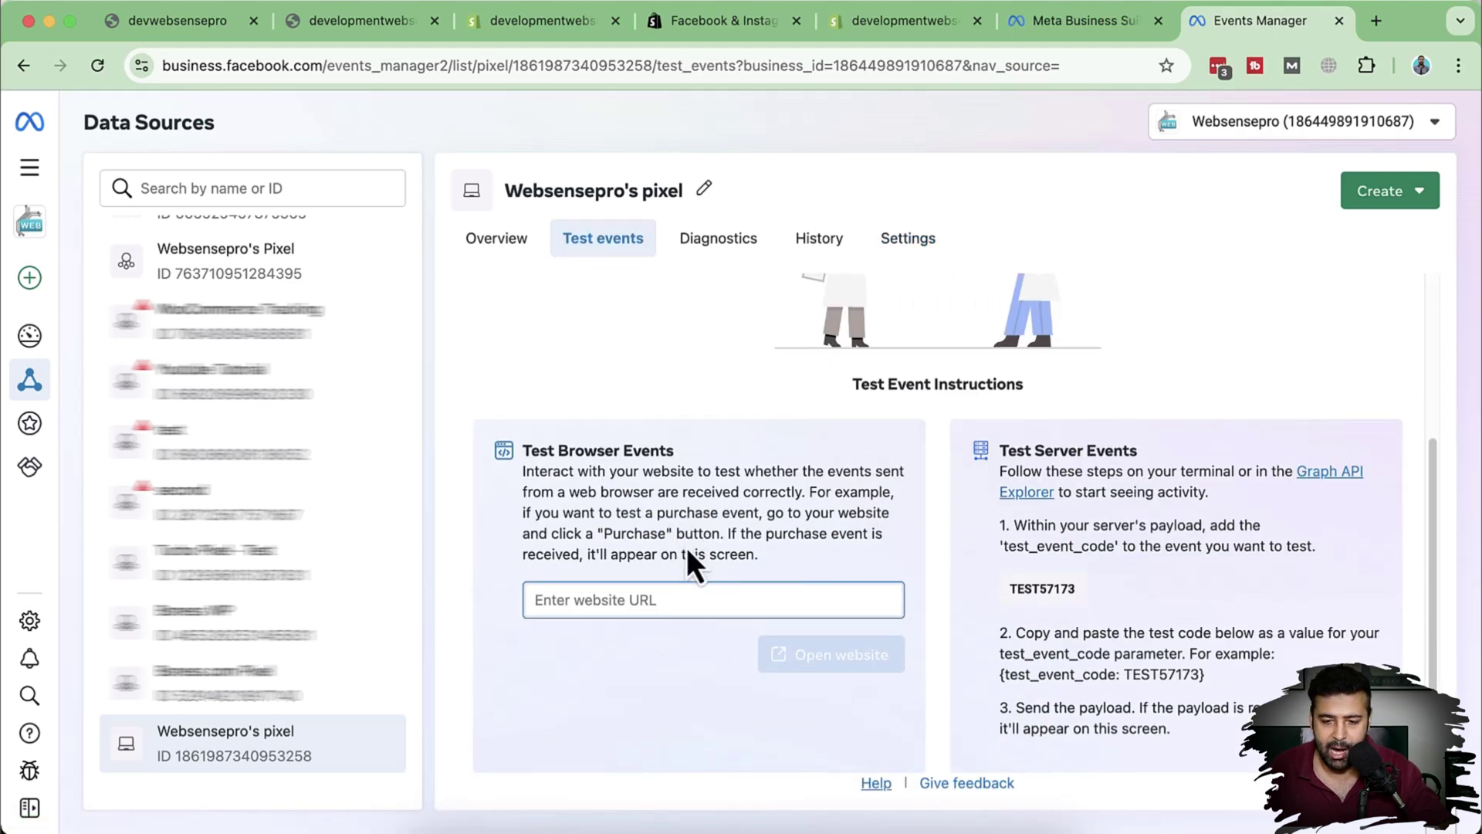
{"action": "left_click", "coordinate": [900, 20]}
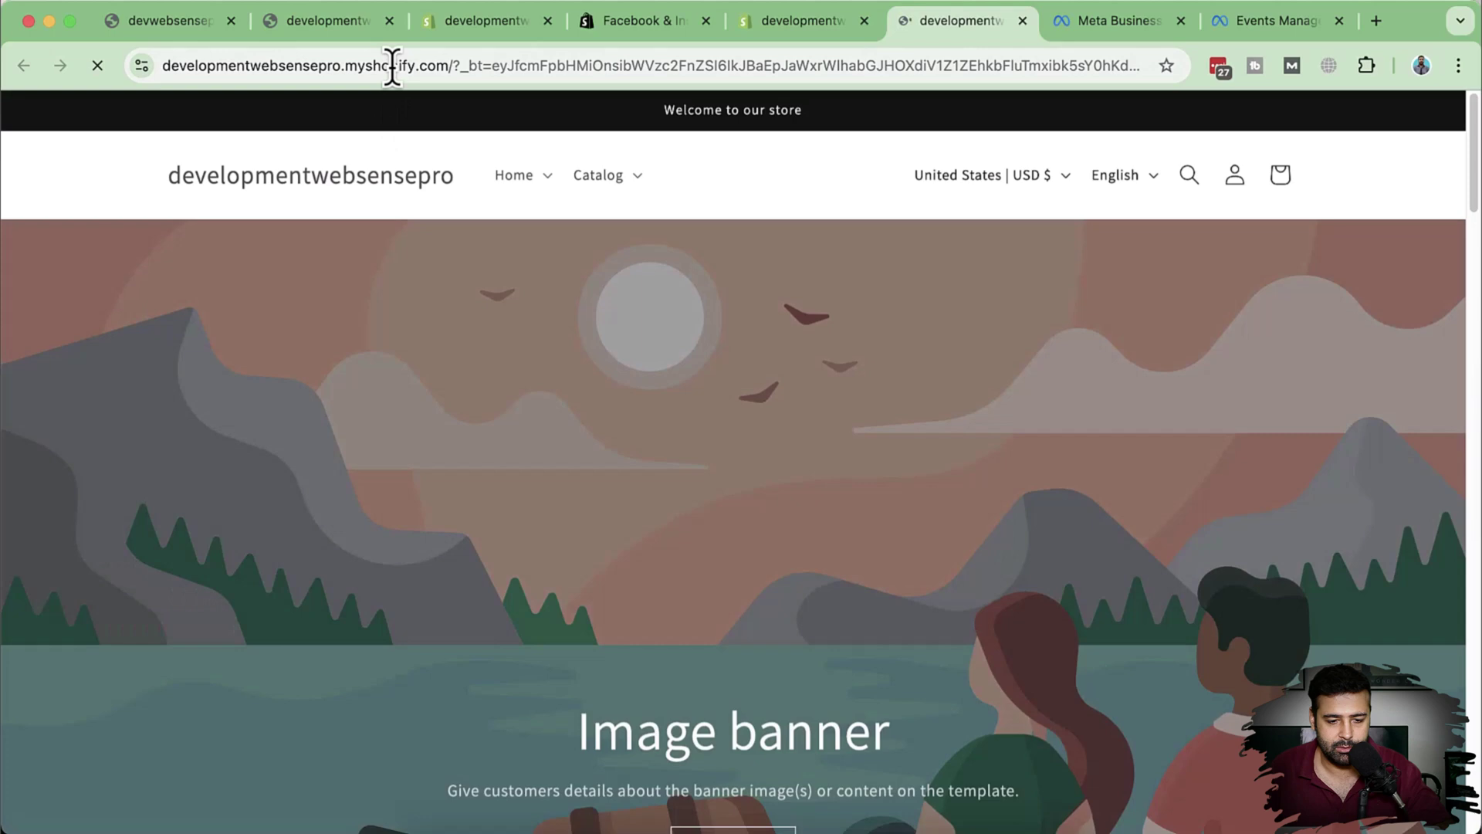
Step: Copy the storefront's host address from the address bar and return to the test events
{"action": "left_click", "coordinate": [399, 68]}
{"action": "left_click_drag", "start_coordinate": [500, 66], "coordinate": [212, 65]}
{"action": "key", "text": "super+c"}
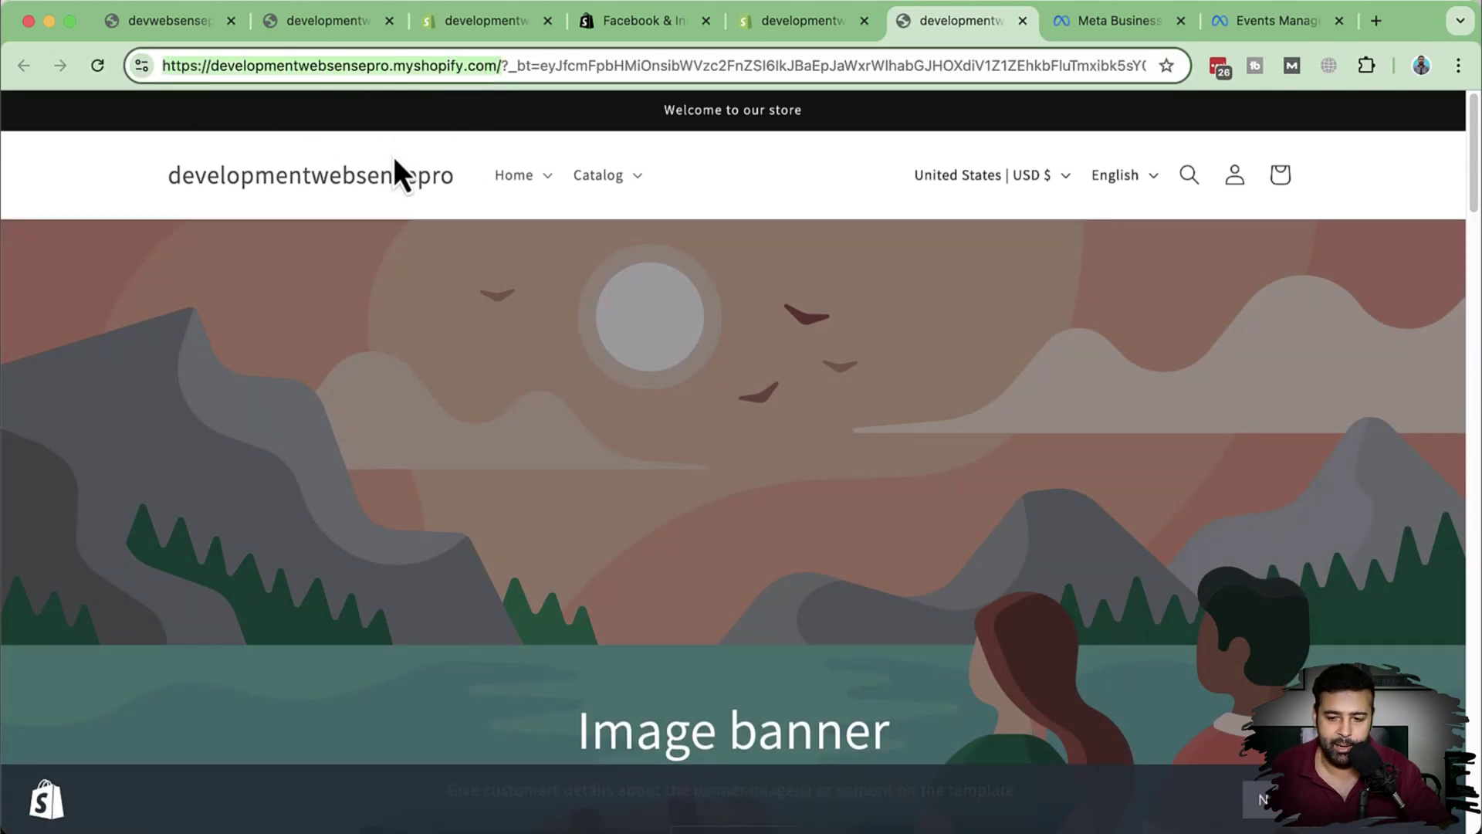
{"action": "left_click", "coordinate": [1232, 34]}
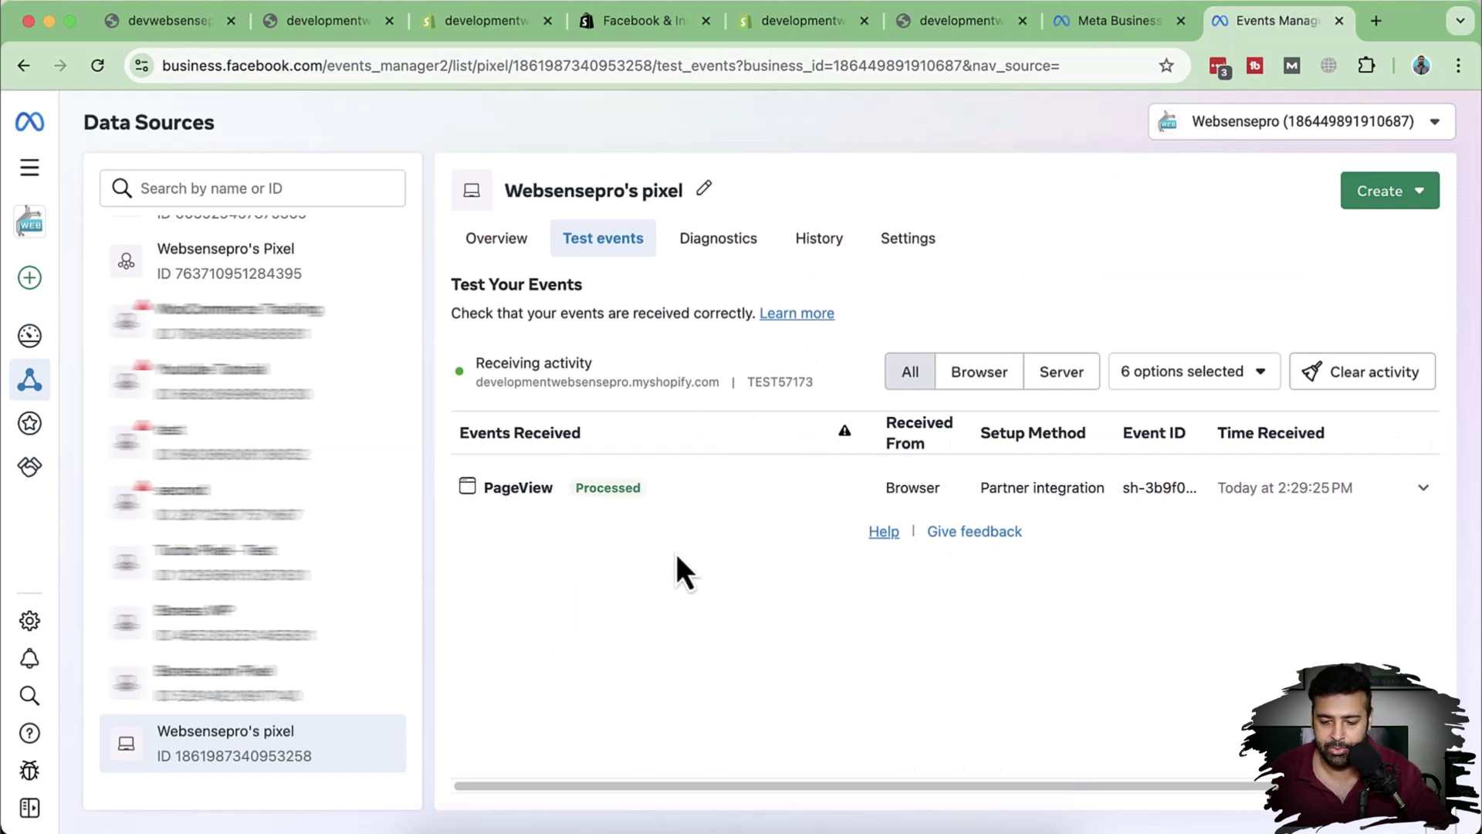
Step: Clear the old test activity, paste the store URL as the test website, and open the storefront
{"action": "left_click", "coordinate": [1401, 382]}
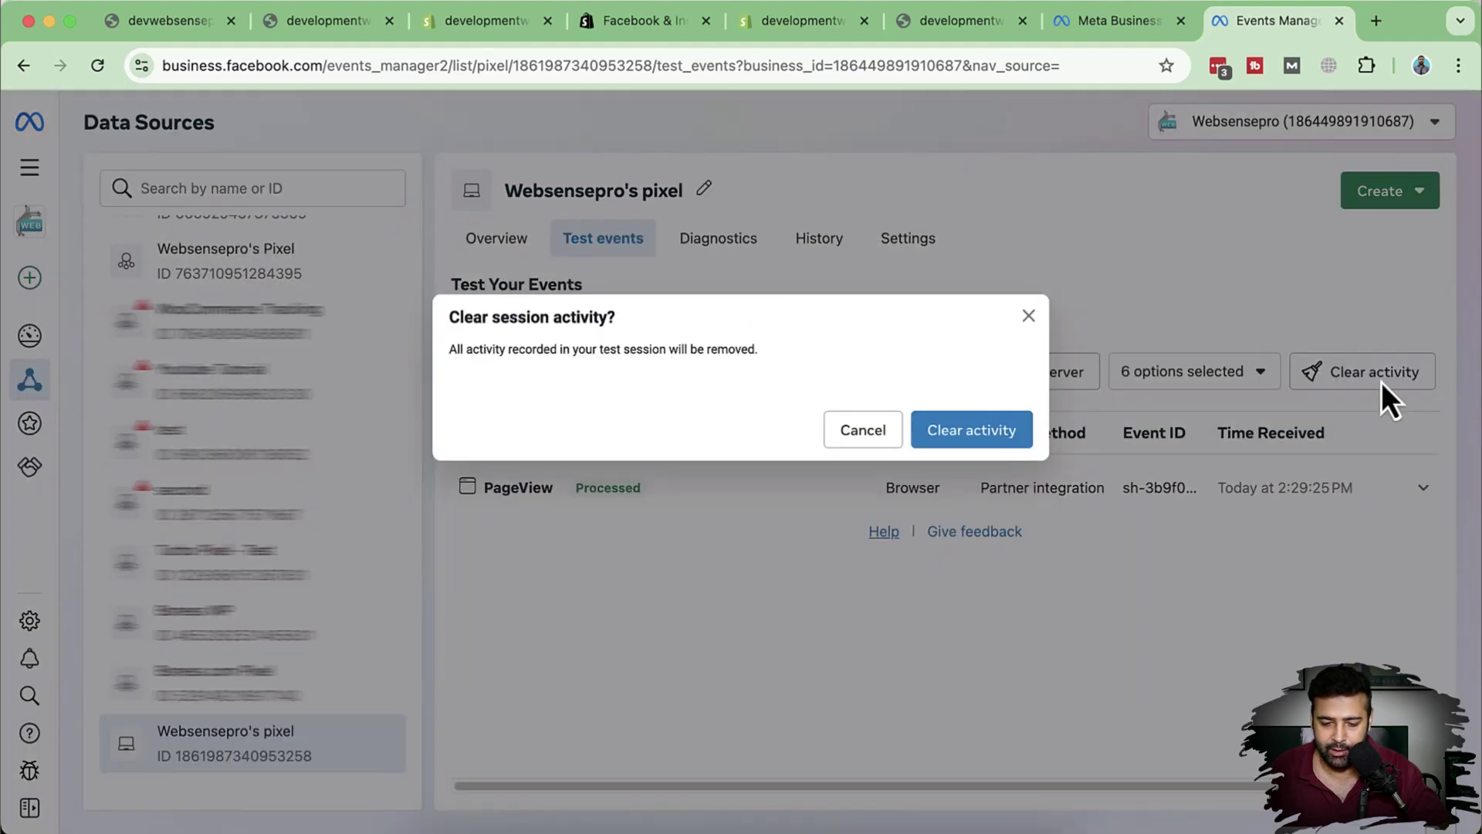
{"action": "left_click", "coordinate": [992, 433]}
{"action": "scroll", "coordinate": [694, 571], "scroll_direction": "down", "scroll_amount": 1}
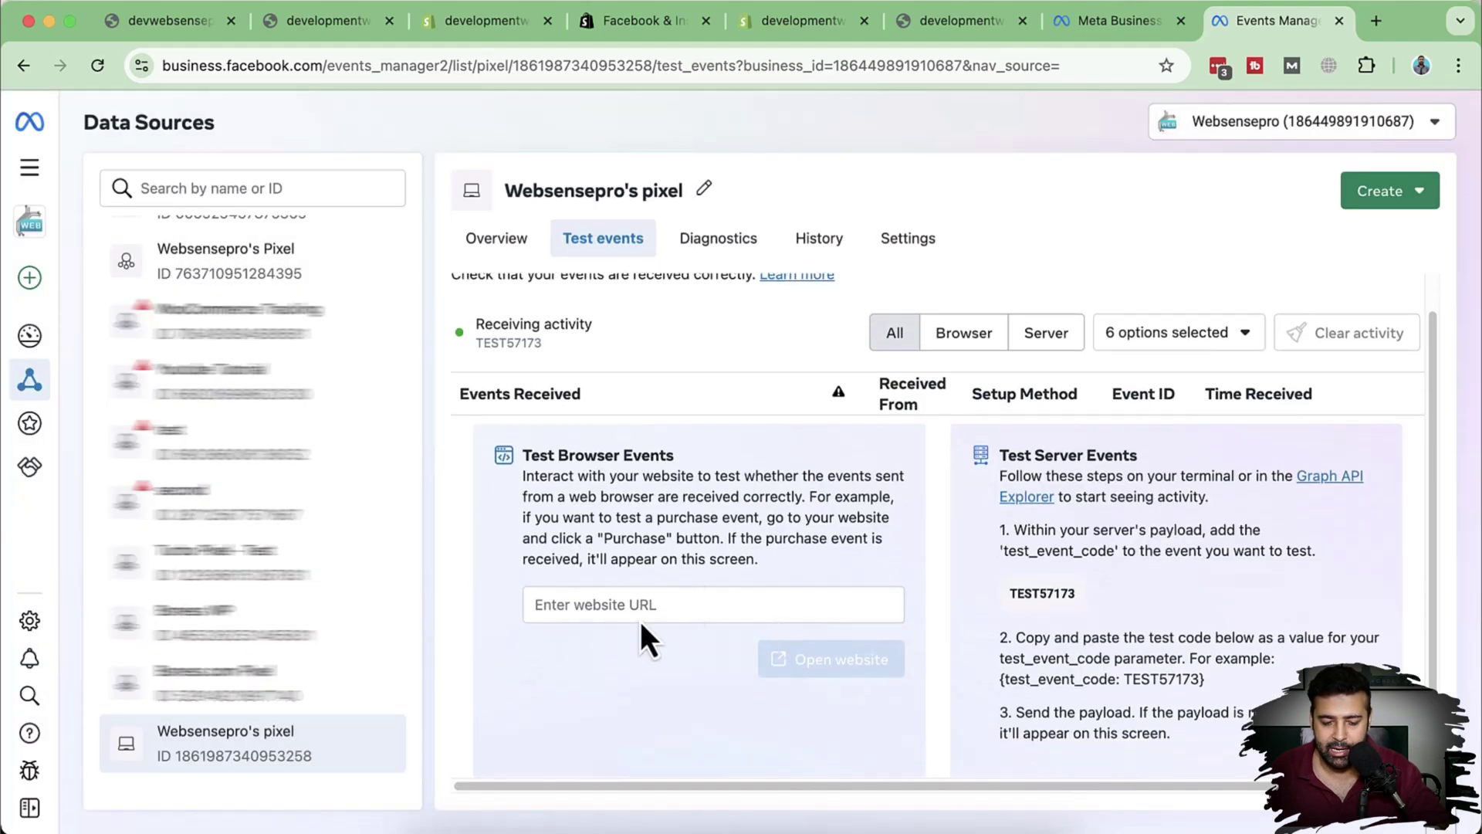
{"action": "key", "text": "super+v"}
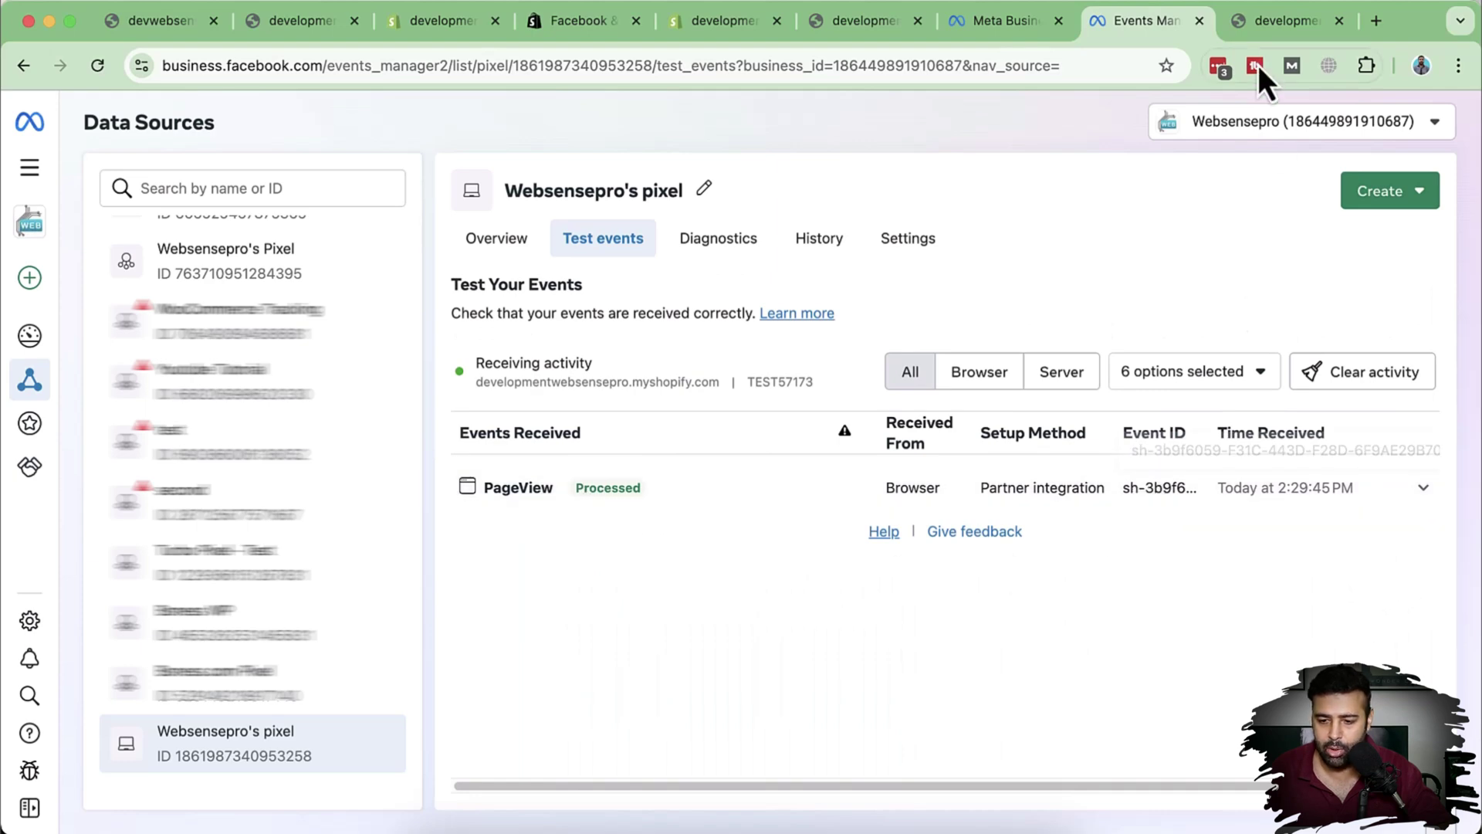
{"action": "left_click", "coordinate": [1263, 31]}
Step: Add the black size S Albany United Nike drill top to the cart and view the cart
{"action": "scroll", "coordinate": [1156, 302], "scroll_direction": "down", "scroll_amount": 5}
{"action": "scroll", "coordinate": [1156, 303], "scroll_direction": "down", "scroll_amount": 7}
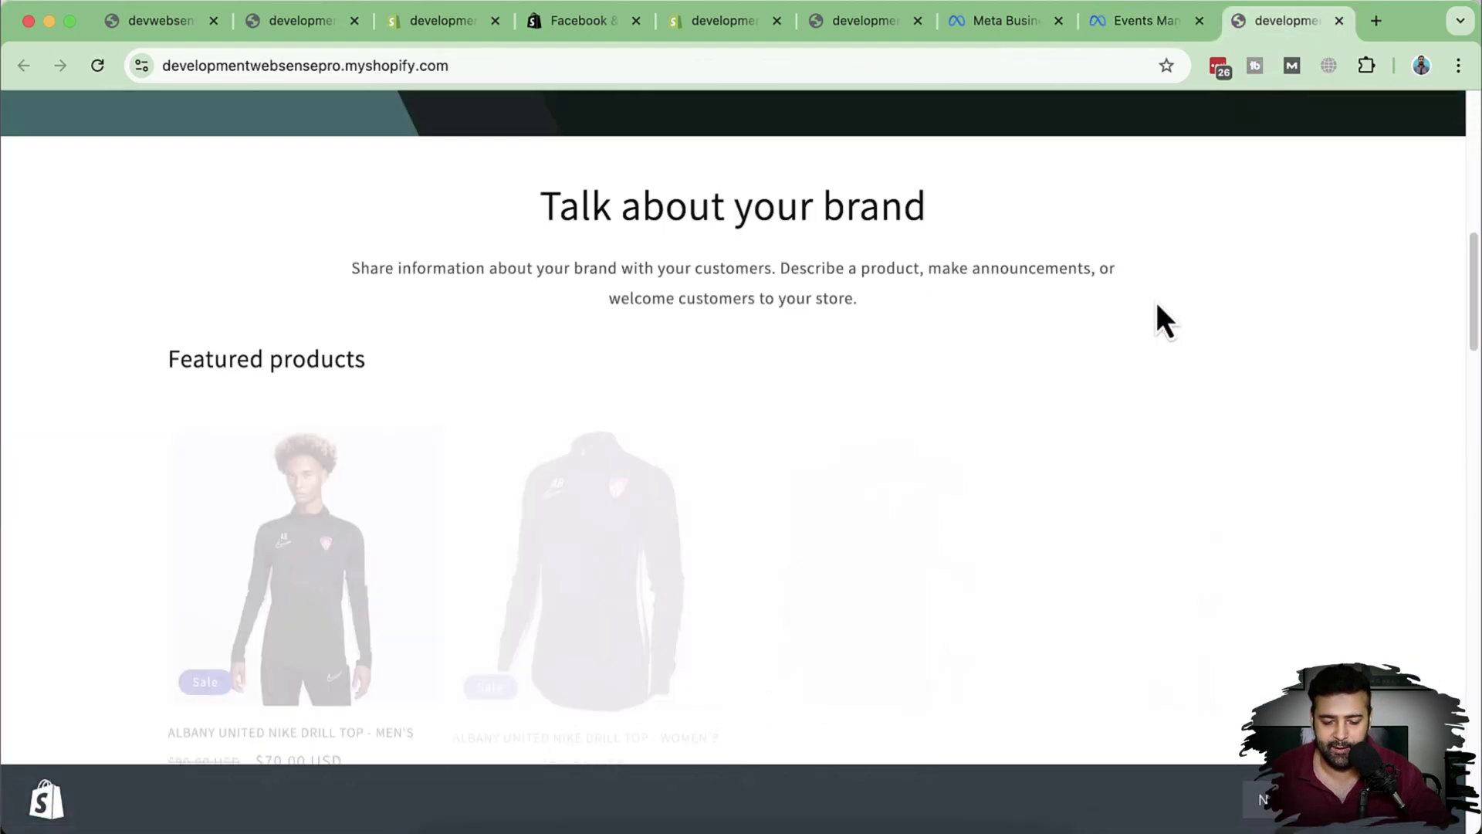
{"action": "left_click", "coordinate": [579, 440]}
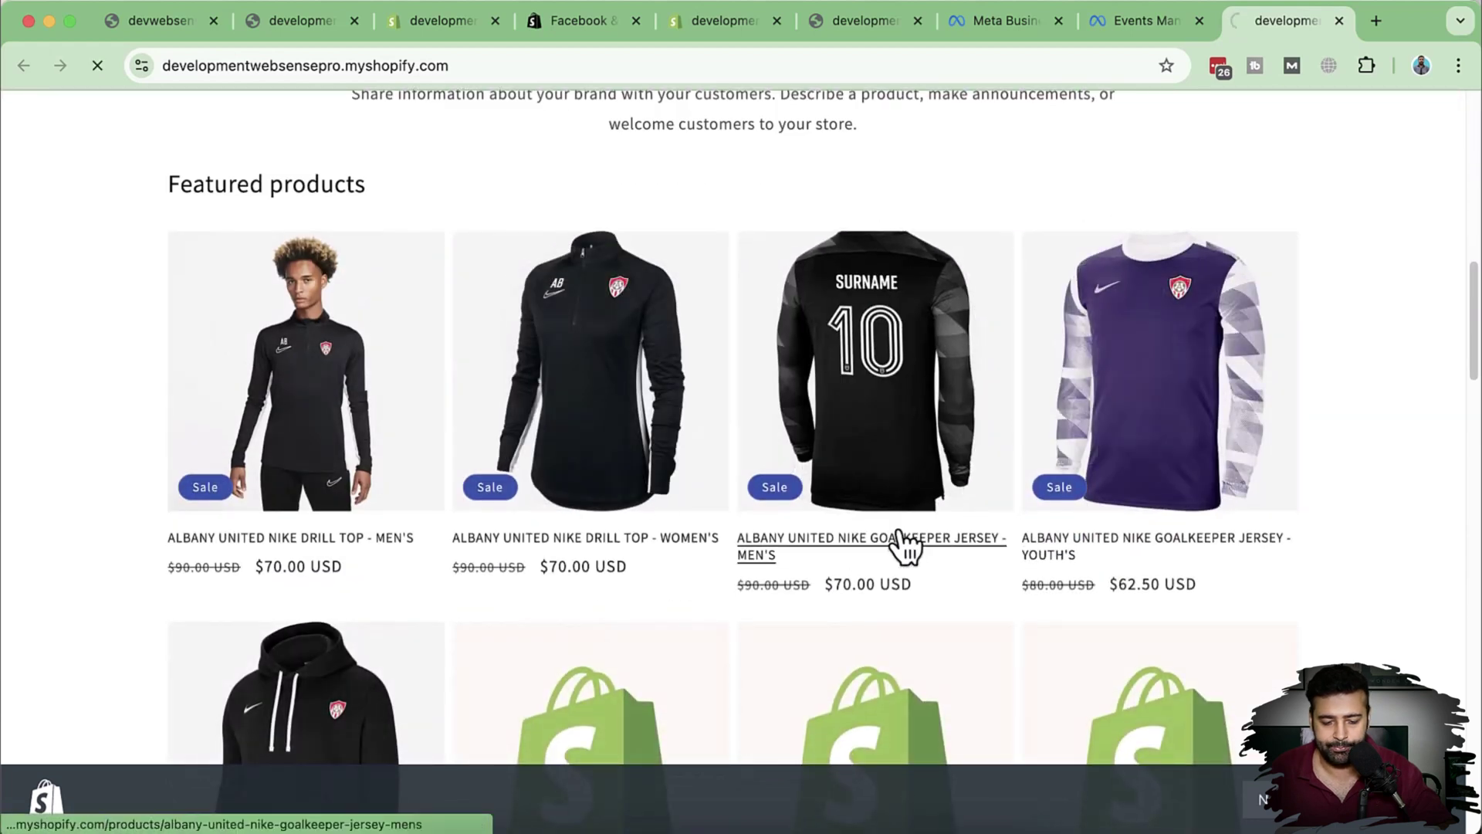
{"action": "scroll", "coordinate": [1168, 491], "scroll_direction": "down", "scroll_amount": 5}
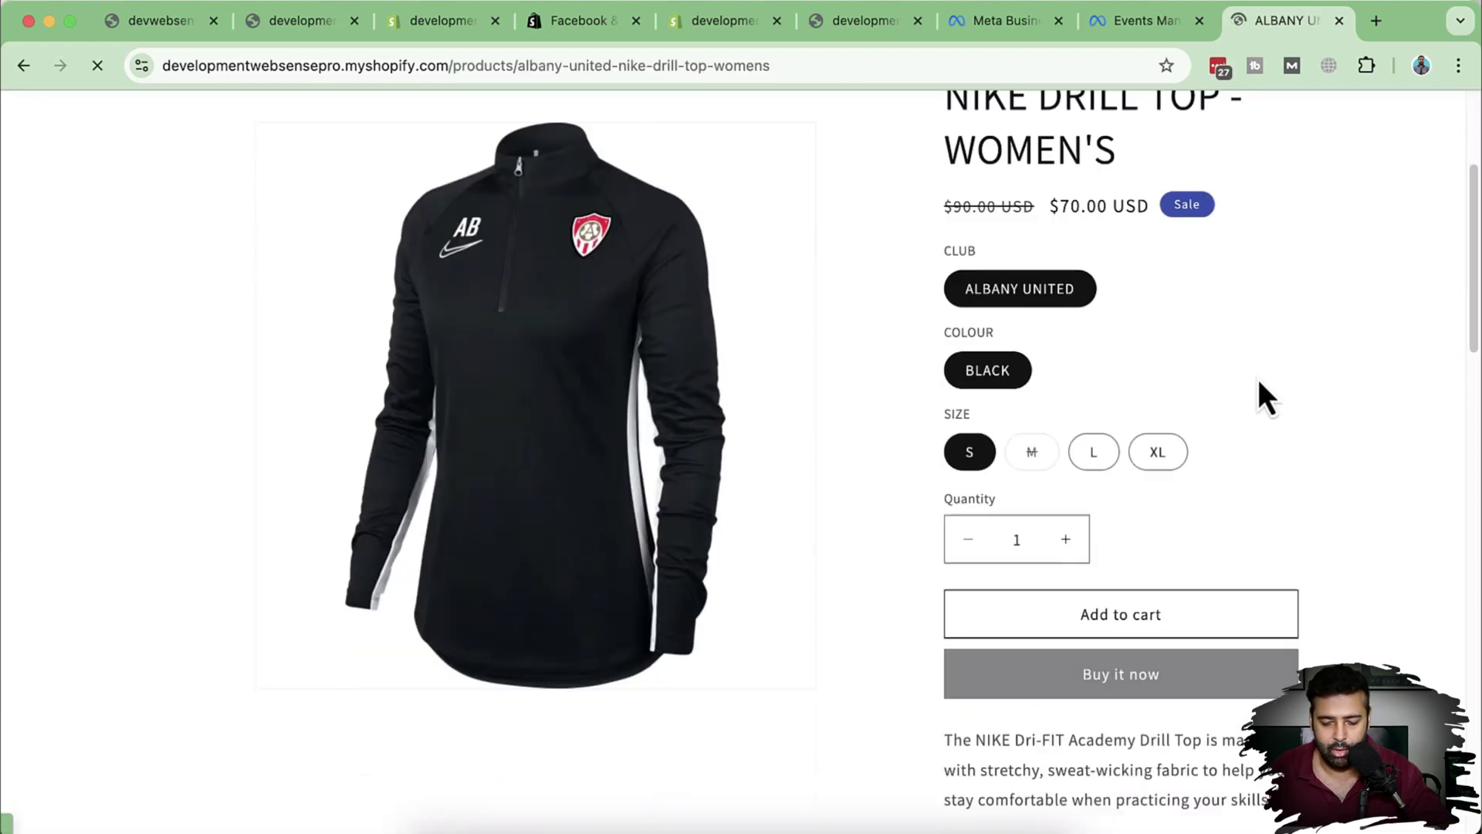
{"action": "left_click", "coordinate": [1129, 531]}
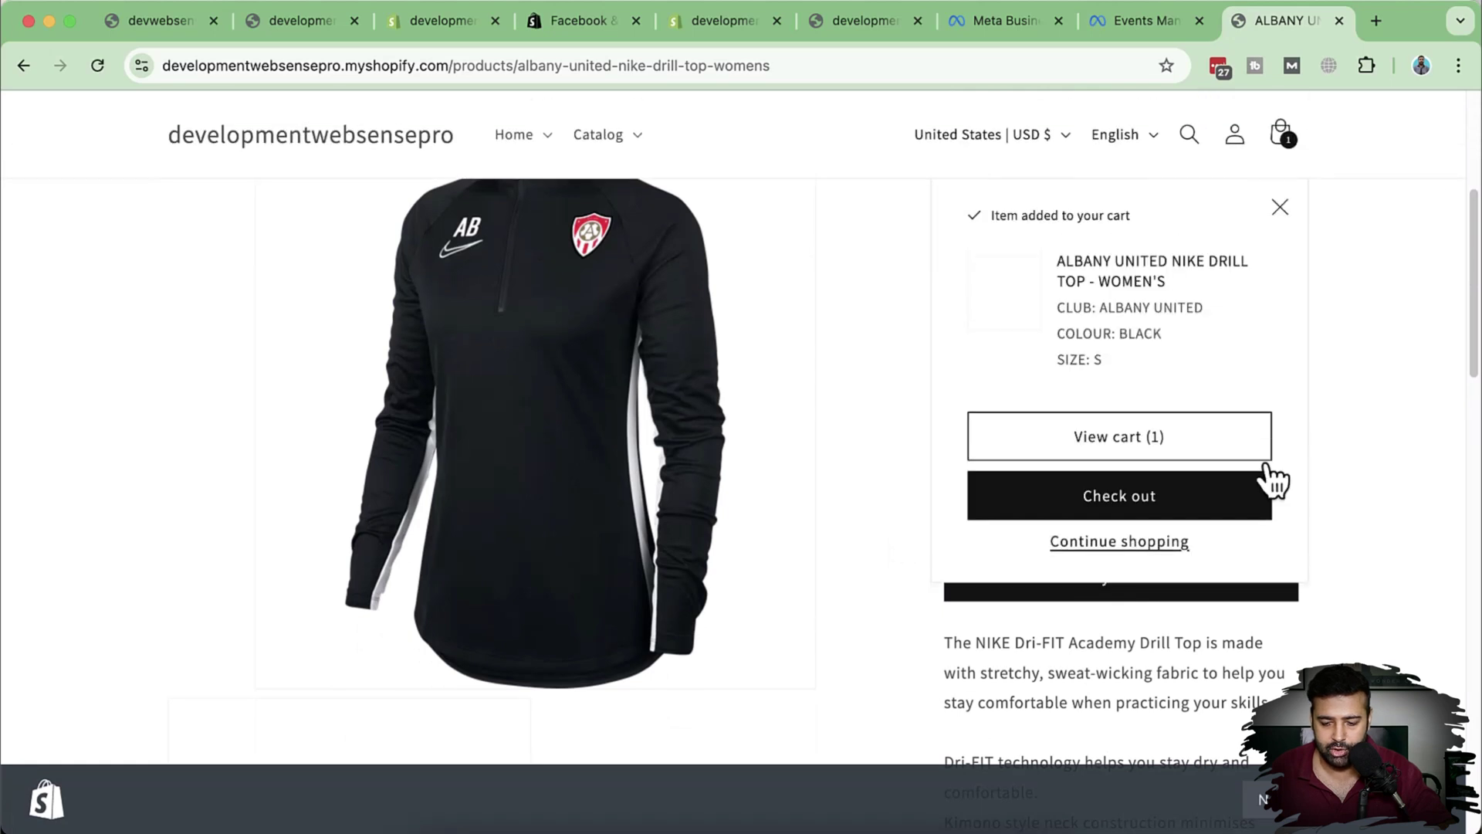
{"action": "left_click", "coordinate": [1133, 436]}
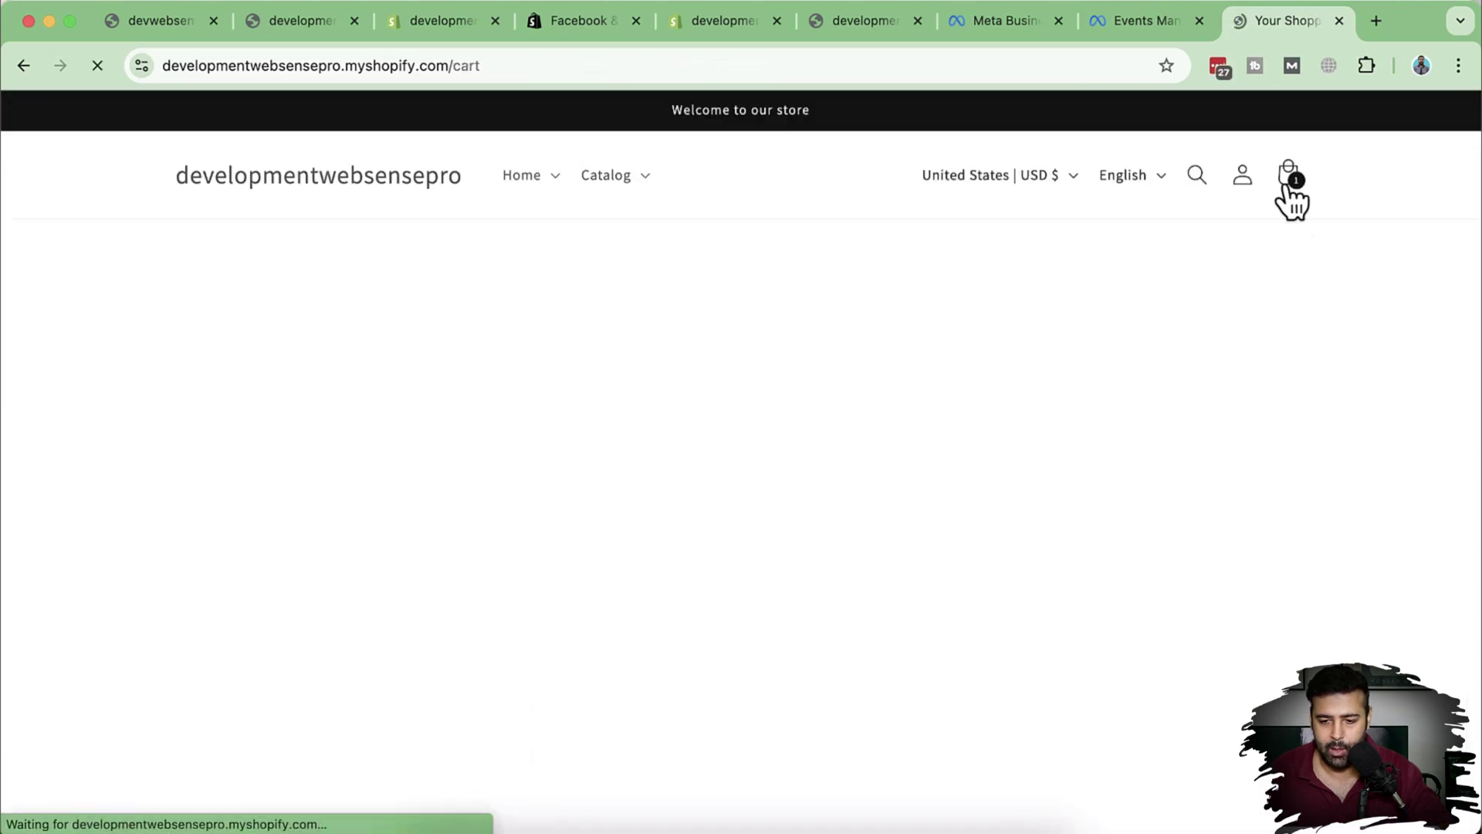
{"action": "left_click", "coordinate": [1119, 41]}
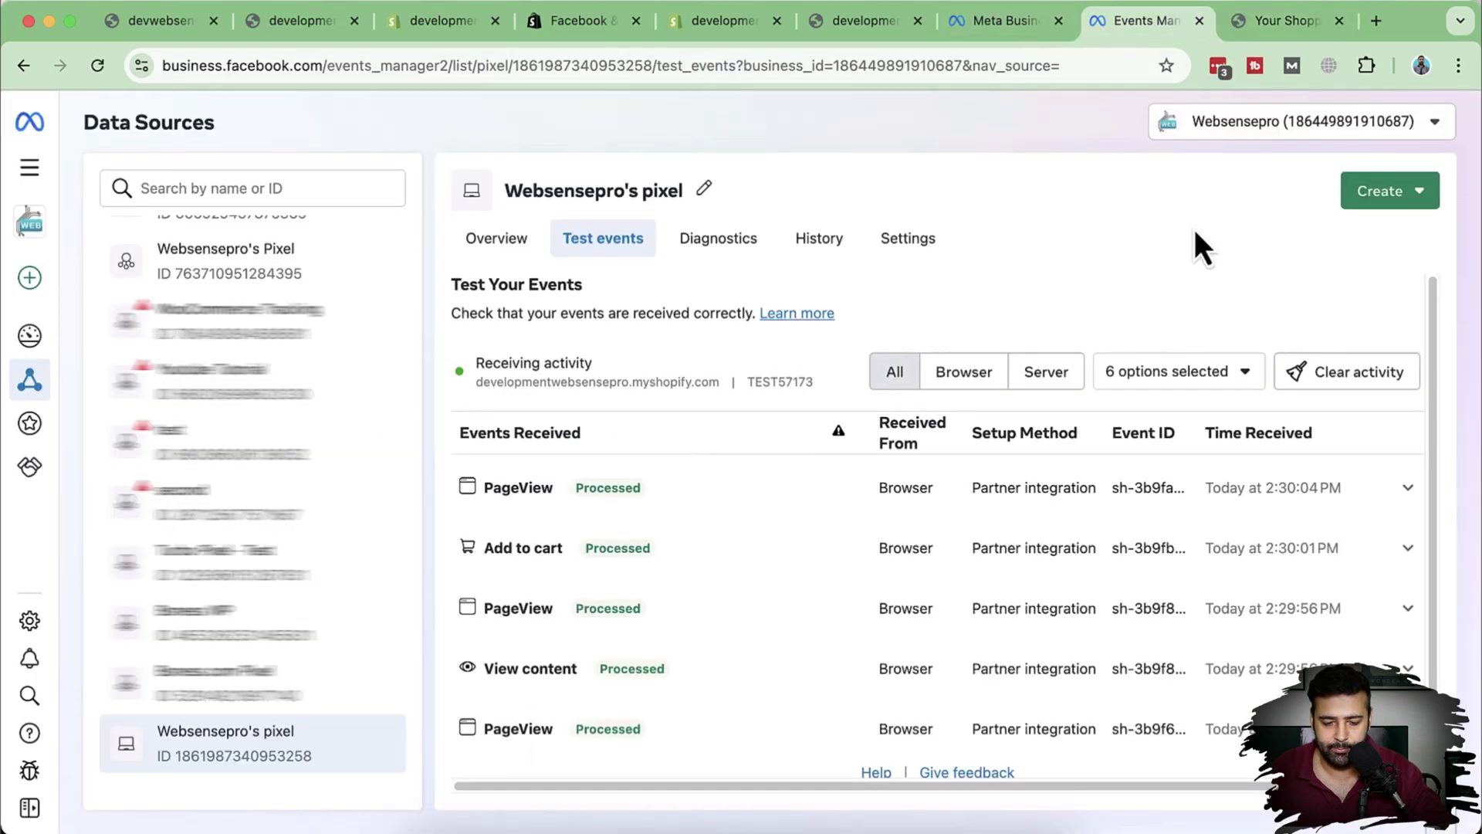
{"action": "scroll", "coordinate": [1270, 371], "scroll_direction": "down", "scroll_amount": 1}
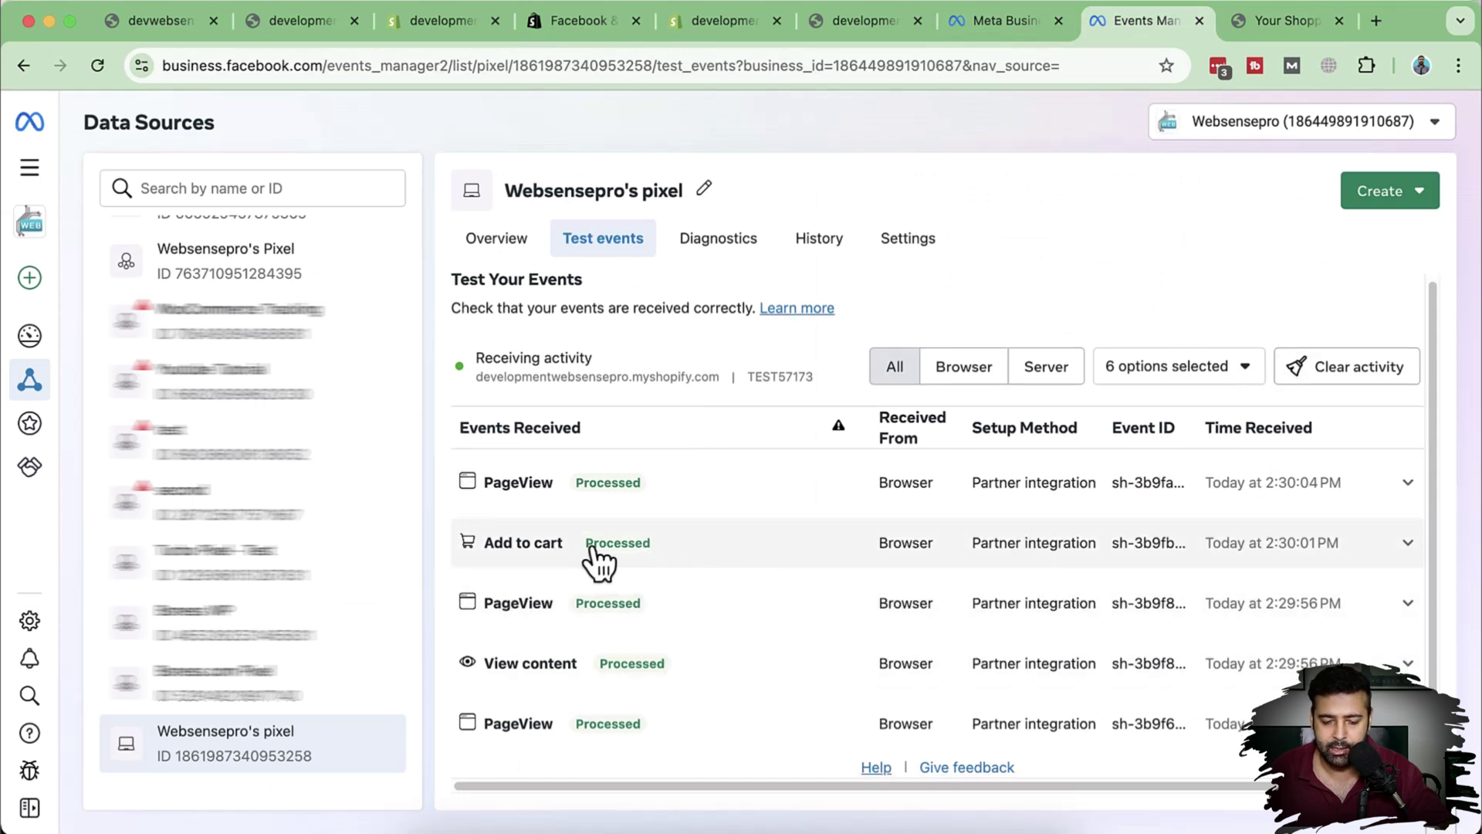
{"action": "left_click", "coordinate": [1406, 549]}
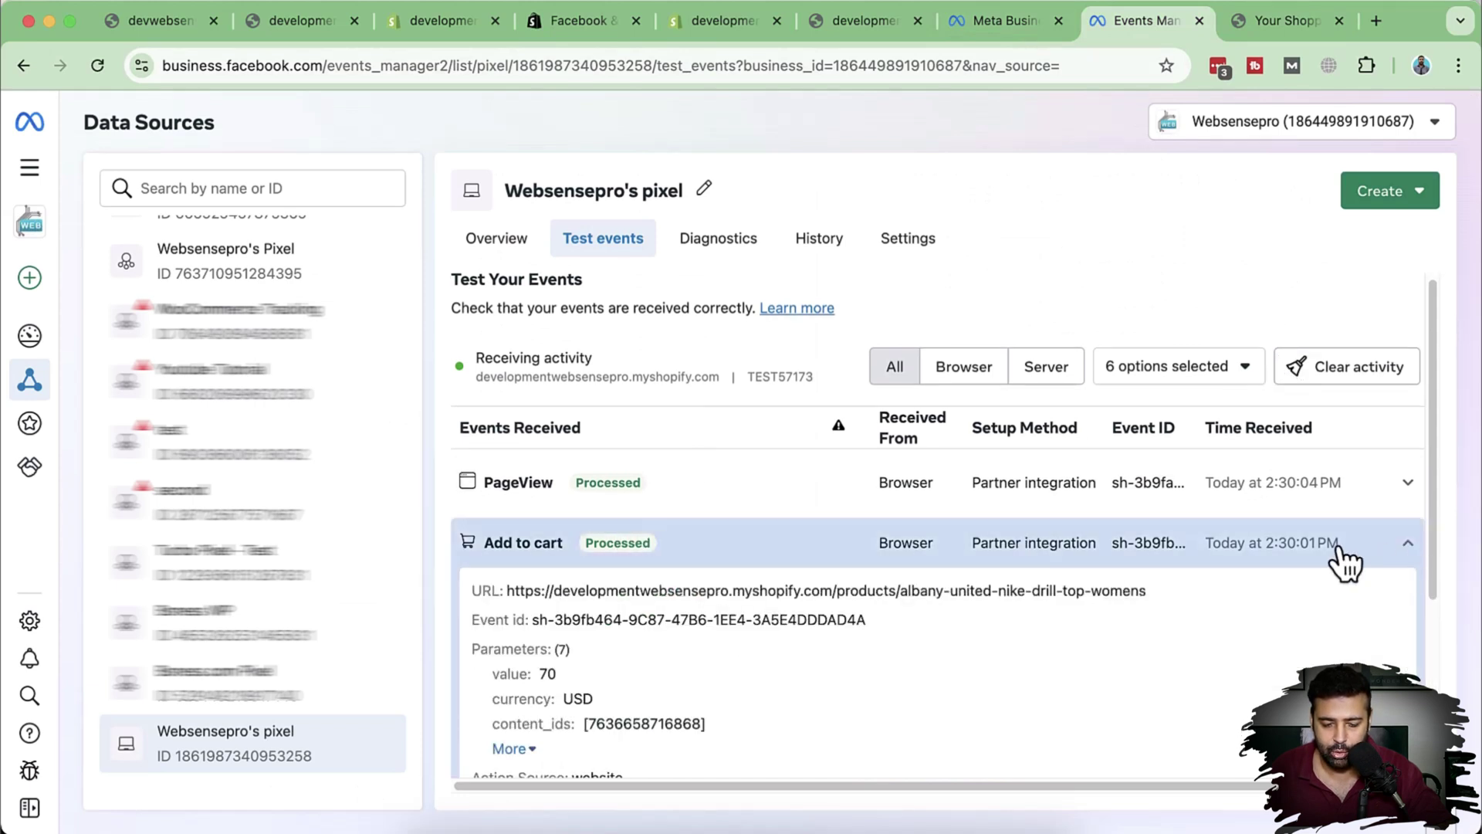
{"action": "scroll", "coordinate": [1297, 510], "scroll_direction": "down", "scroll_amount": 3}
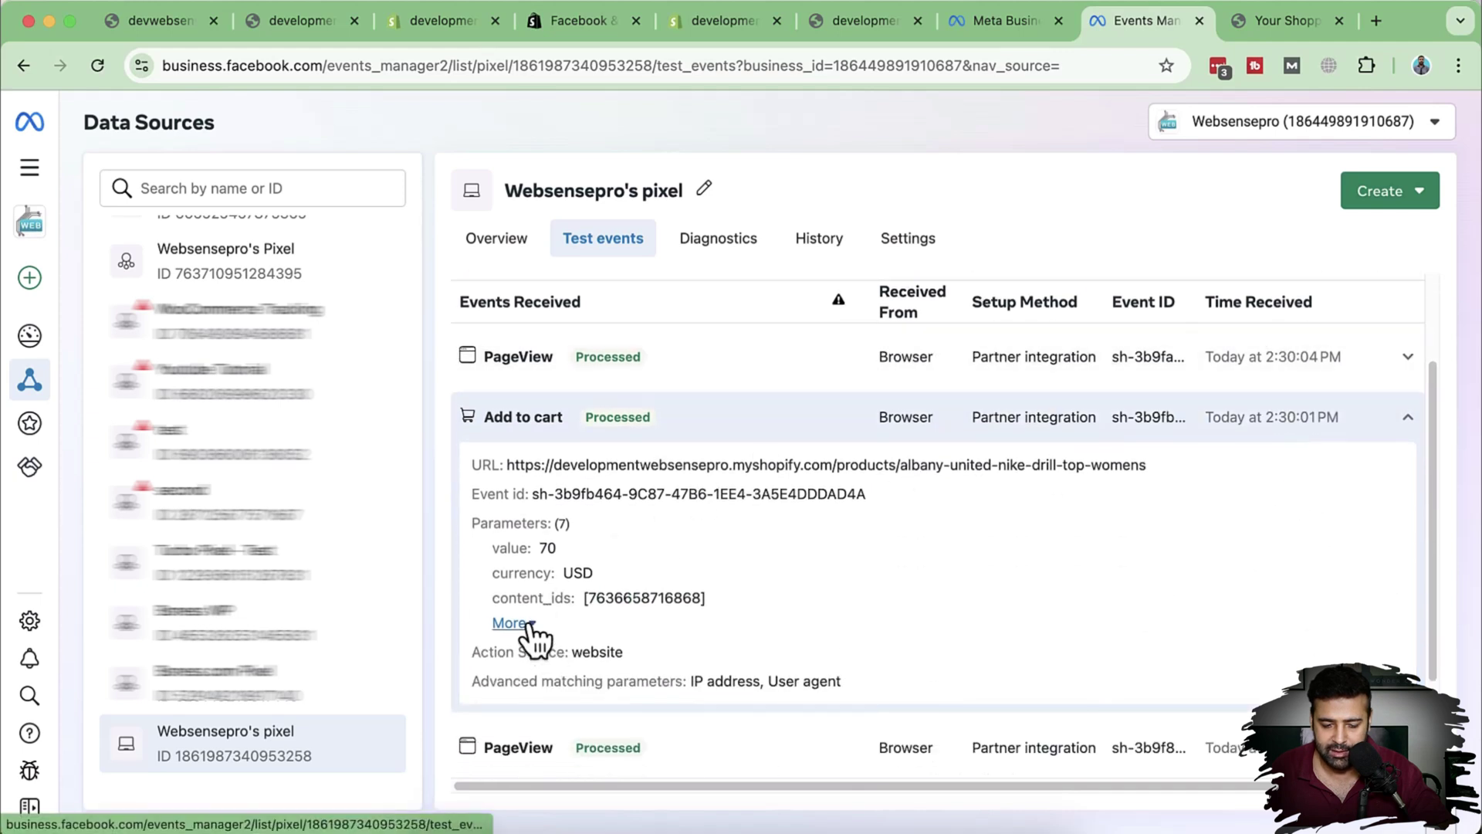
{"action": "left_click", "coordinate": [531, 627]}
{"action": "scroll", "coordinate": [893, 537], "scroll_direction": "down", "scroll_amount": 3}
{"action": "scroll", "coordinate": [833, 571], "scroll_direction": "up", "scroll_amount": 3}
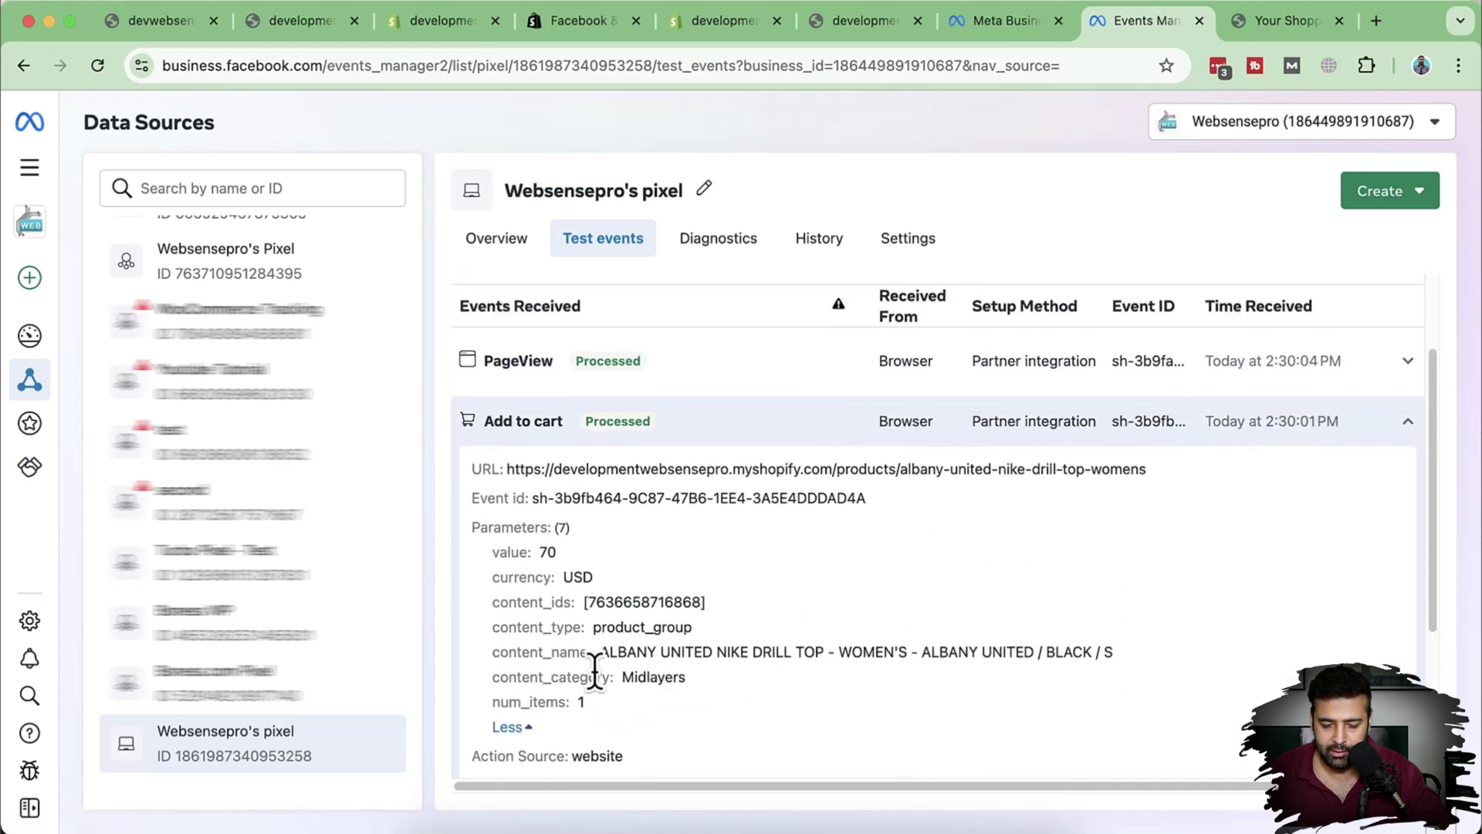
{"action": "left_click_drag", "start_coordinate": [607, 653], "coordinate": [1114, 656]}
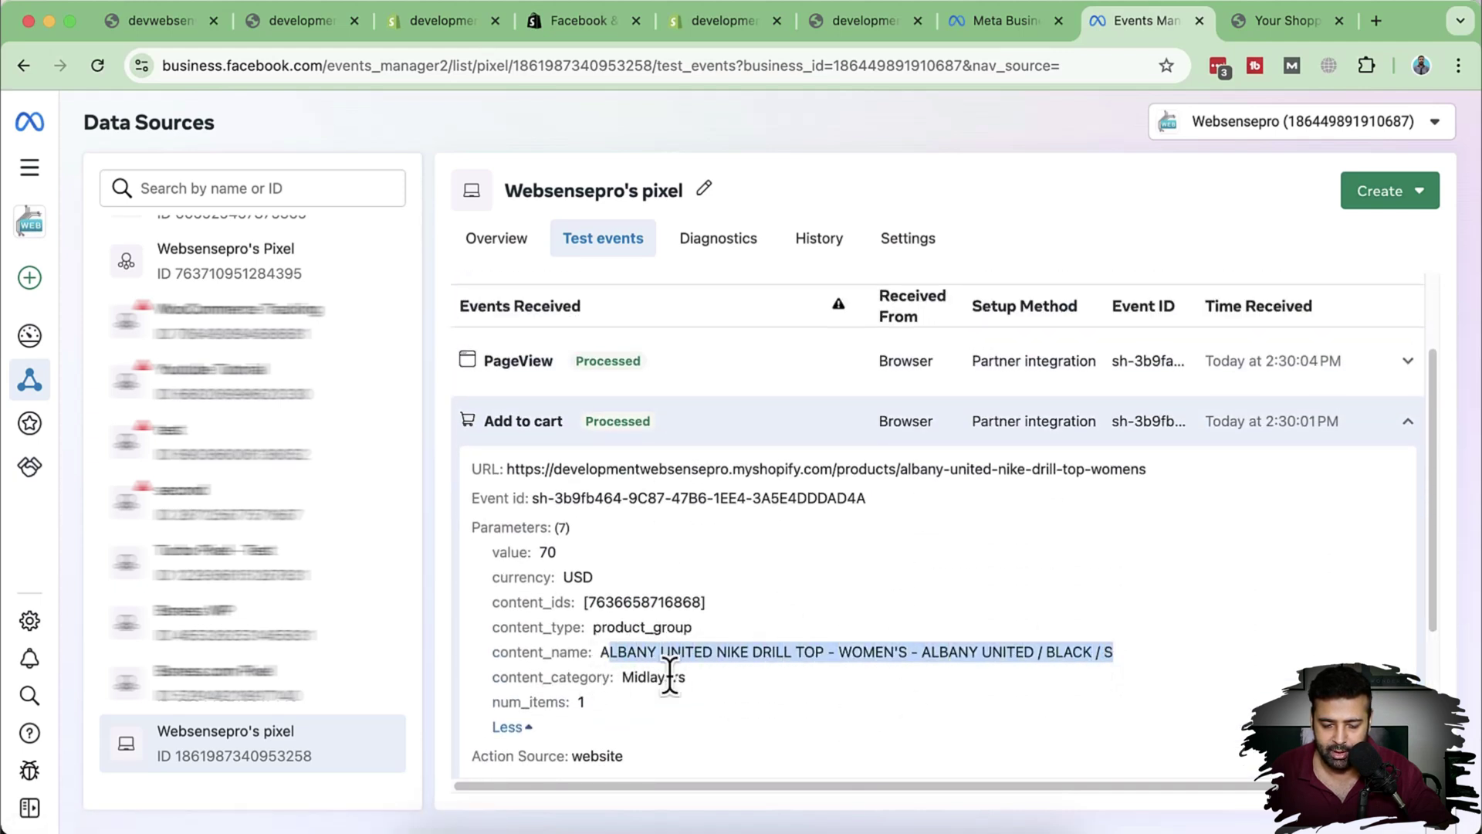
{"action": "left_click_drag", "start_coordinate": [565, 578], "coordinate": [586, 578]}
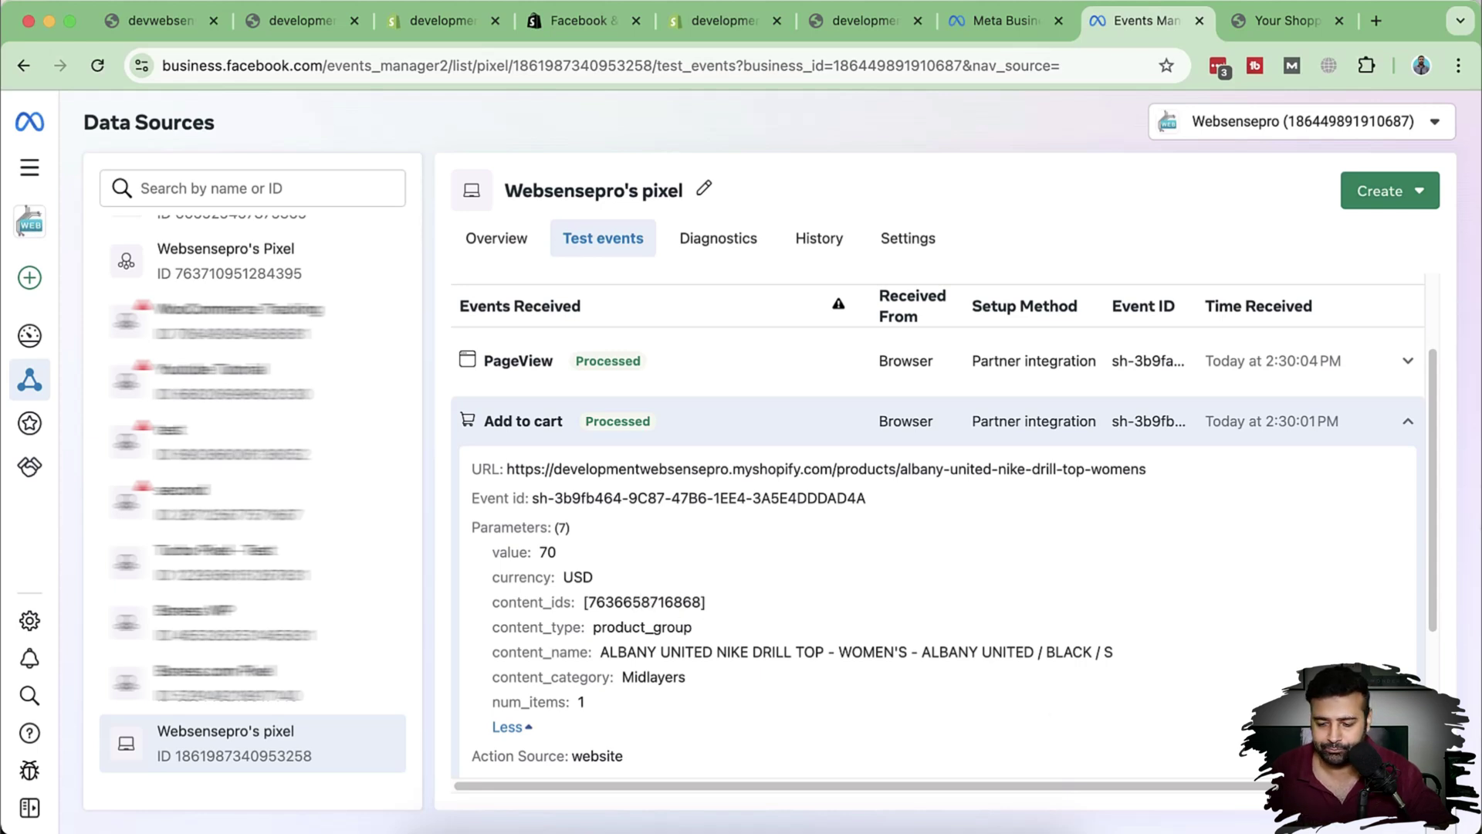
{"action": "left_click", "coordinate": [1409, 421]}
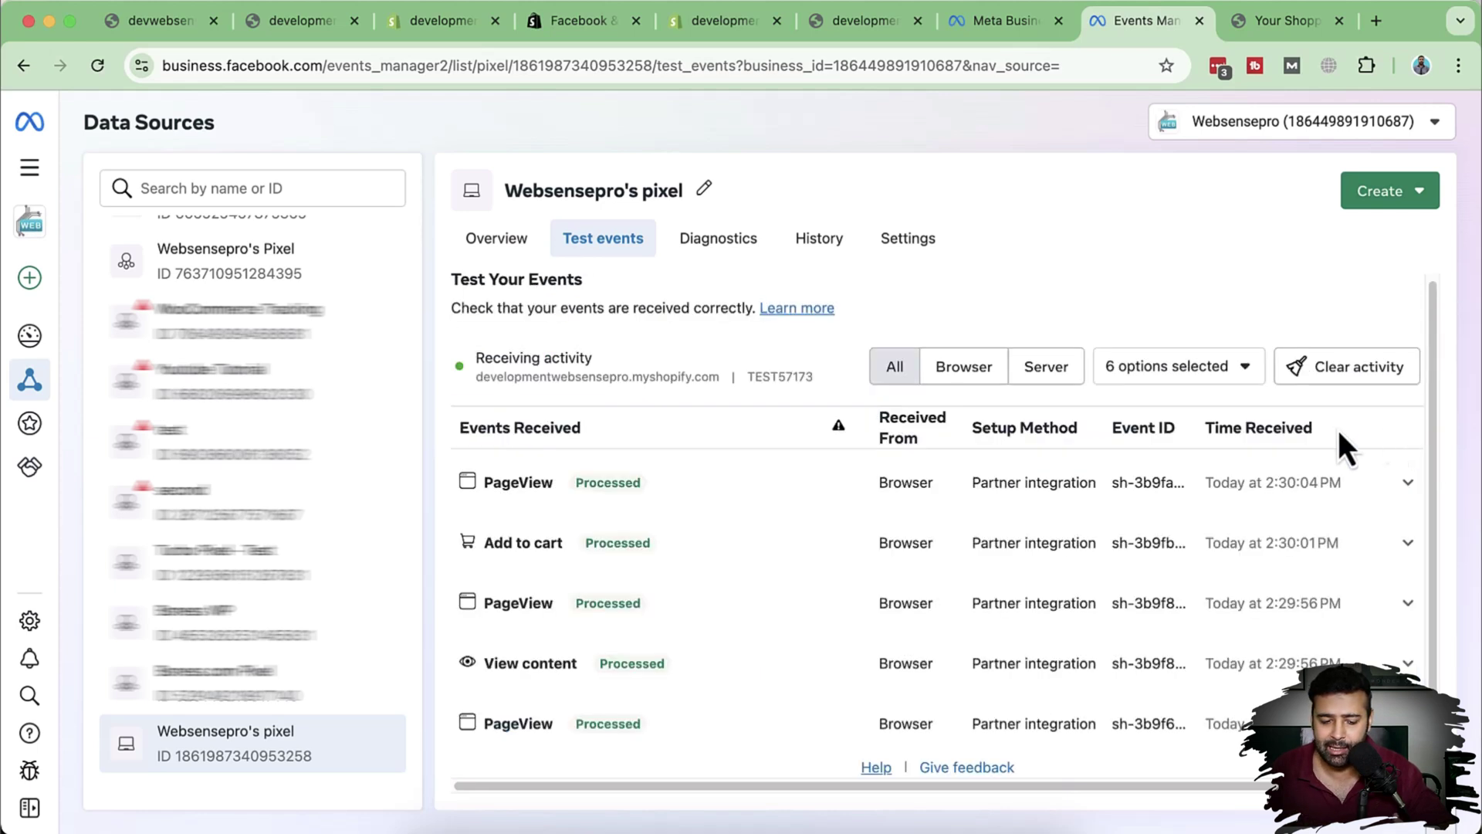
Step: Return to the store's cart and proceed to checkout
{"action": "left_click", "coordinate": [1281, 34]}
{"action": "scroll", "coordinate": [1274, 394], "scroll_direction": "down", "scroll_amount": 5}
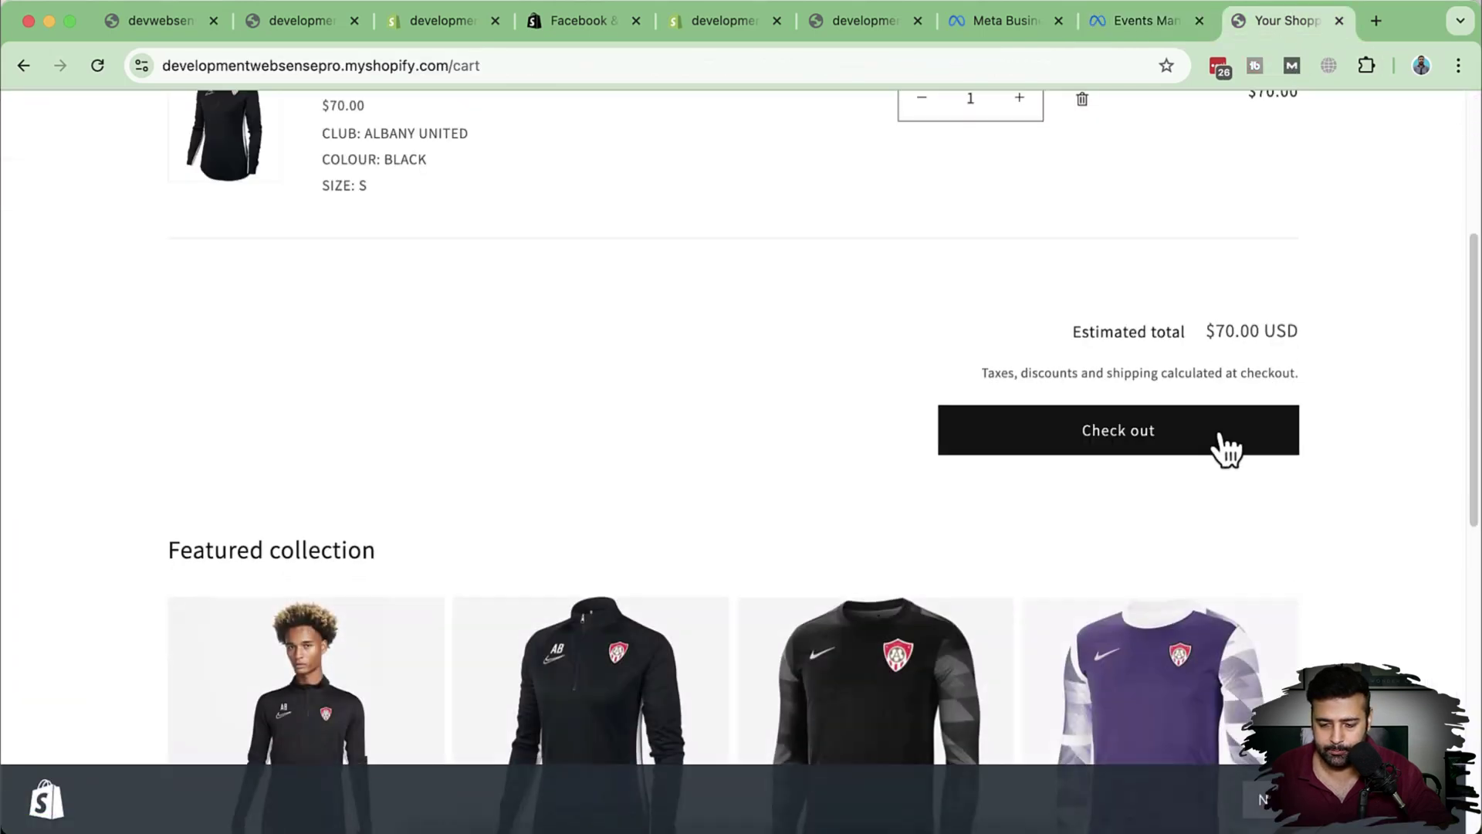
{"action": "left_click", "coordinate": [1226, 444]}
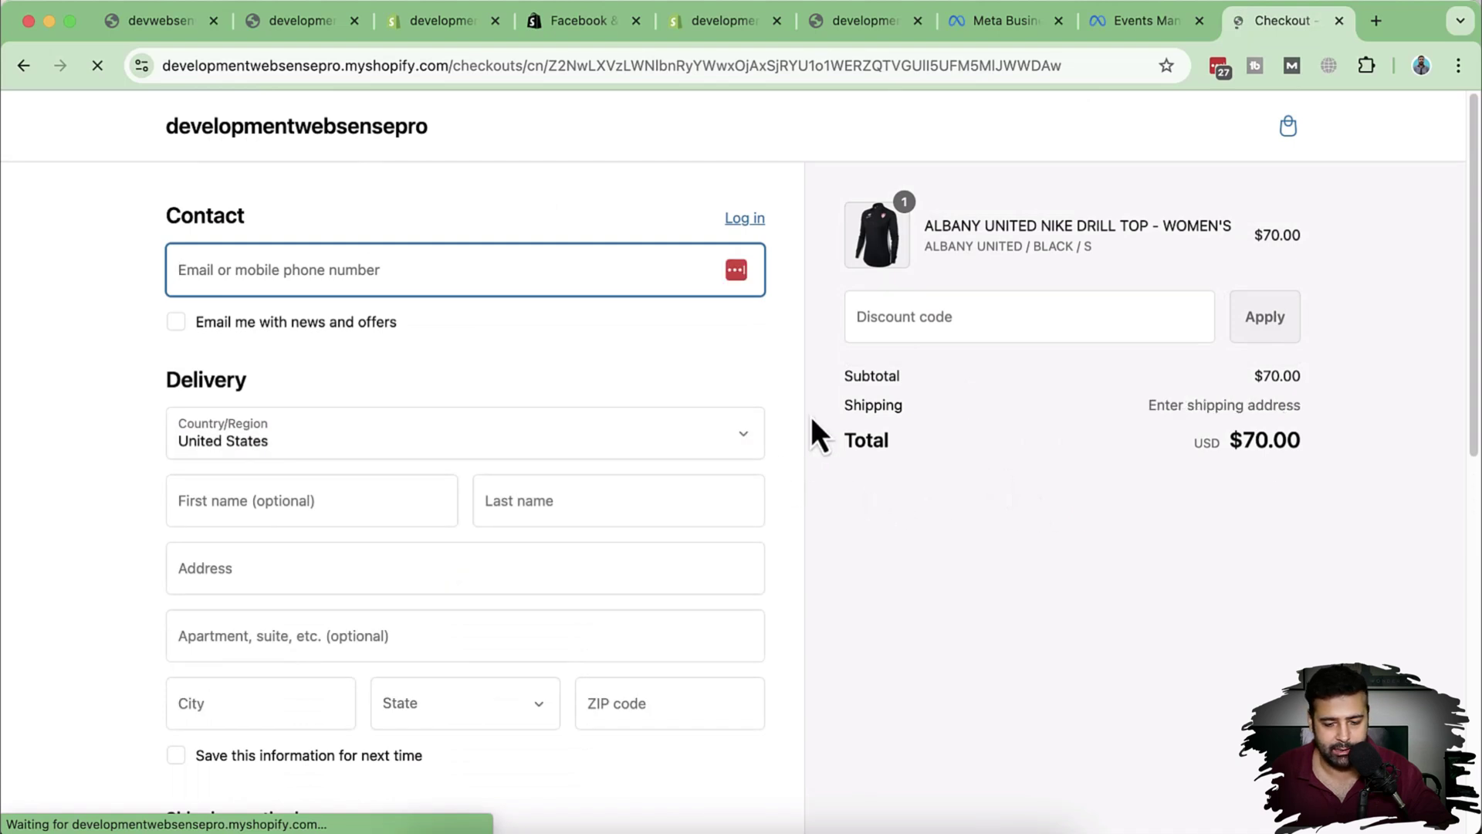
{"action": "scroll", "coordinate": [820, 401], "scroll_direction": "down", "scroll_amount": 4}
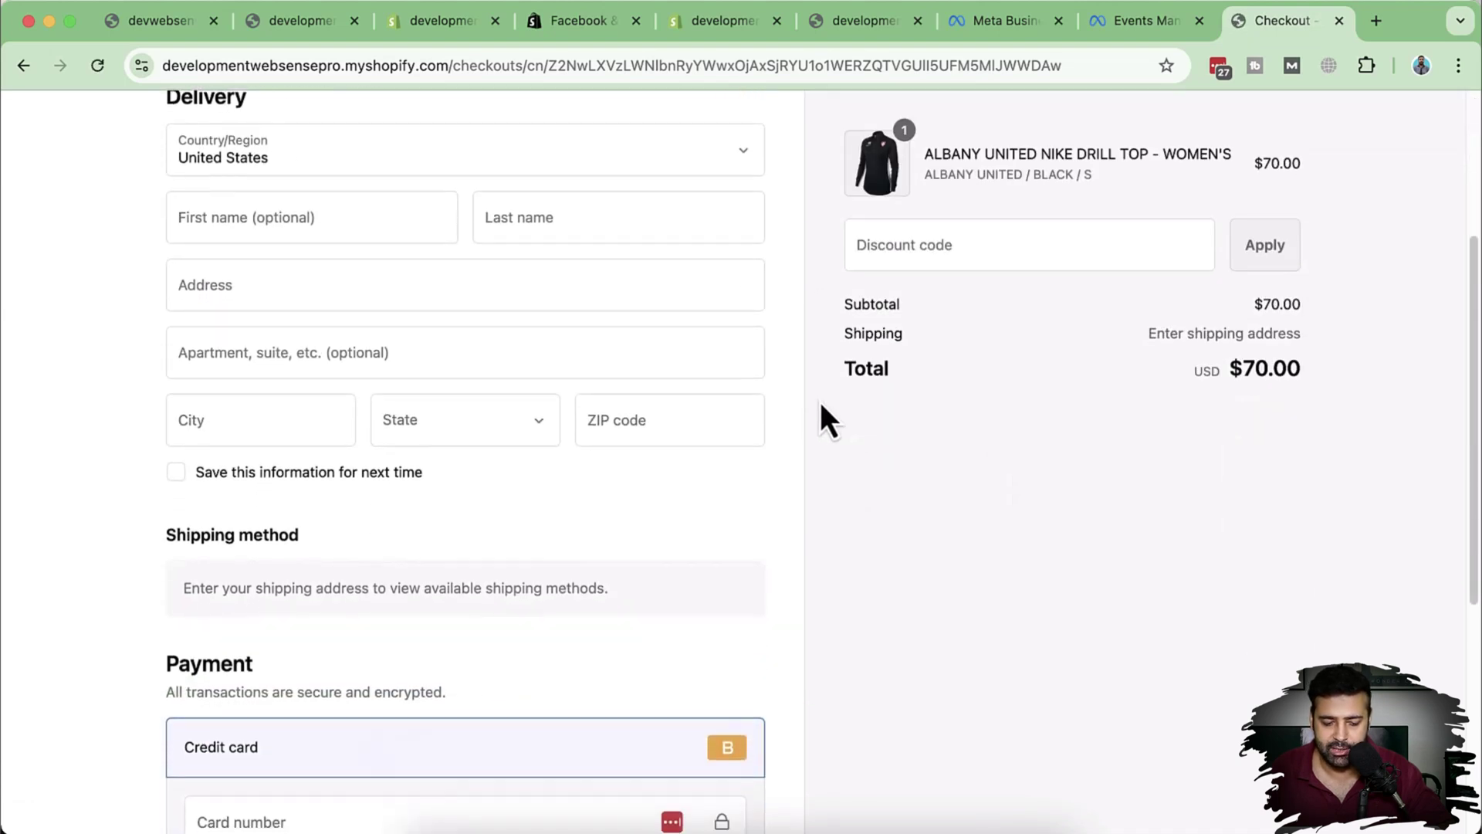
{"action": "scroll", "coordinate": [818, 401], "scroll_direction": "down", "scroll_amount": 4}
{"action": "scroll", "coordinate": [818, 402], "scroll_direction": "up", "scroll_amount": 8}
Step: Enter a test contact e-mail plus test first and last names
{"action": "left_click", "coordinate": [393, 278]}
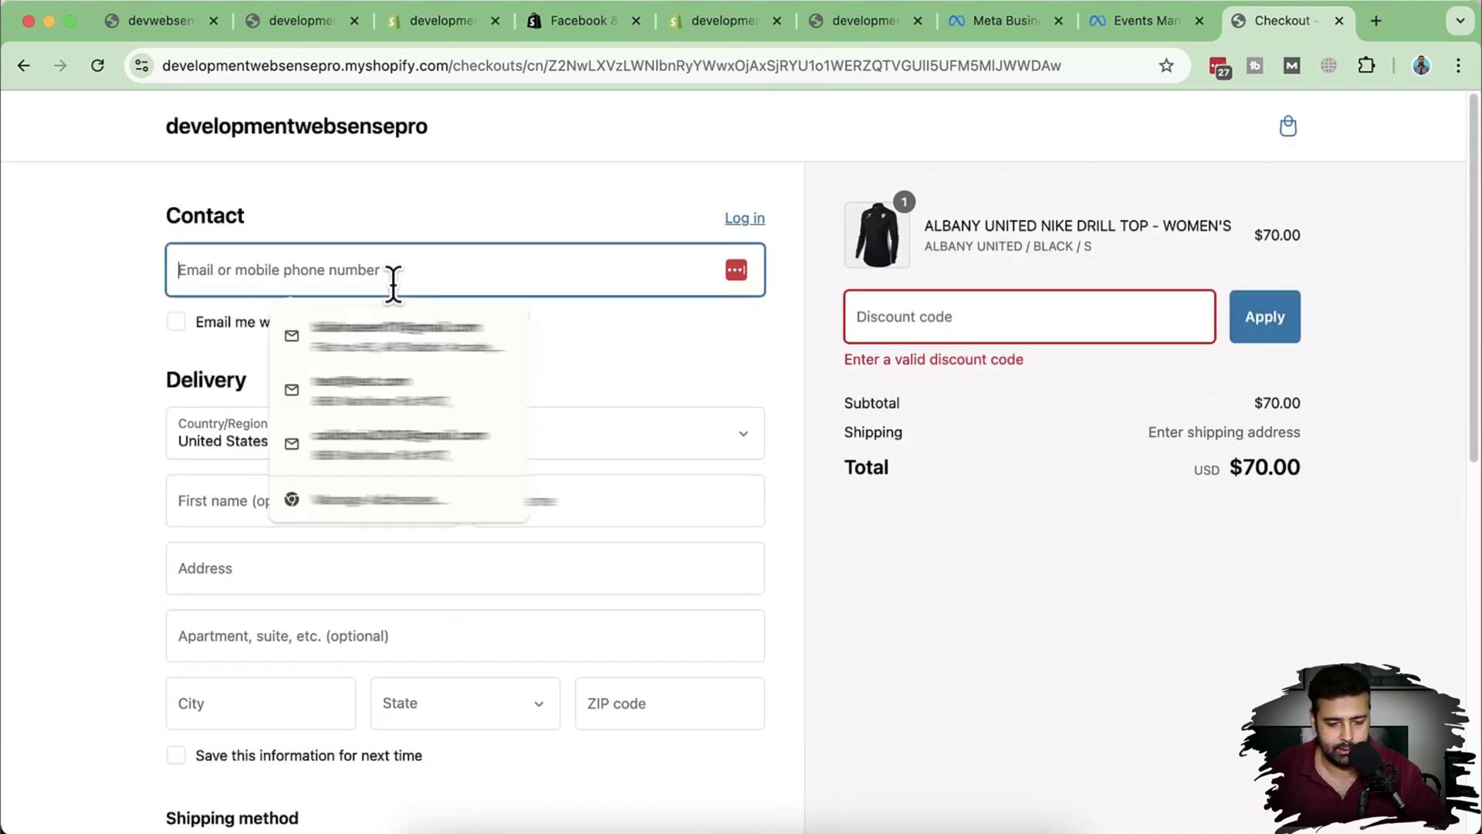
{"action": "type", "text": "test@"}
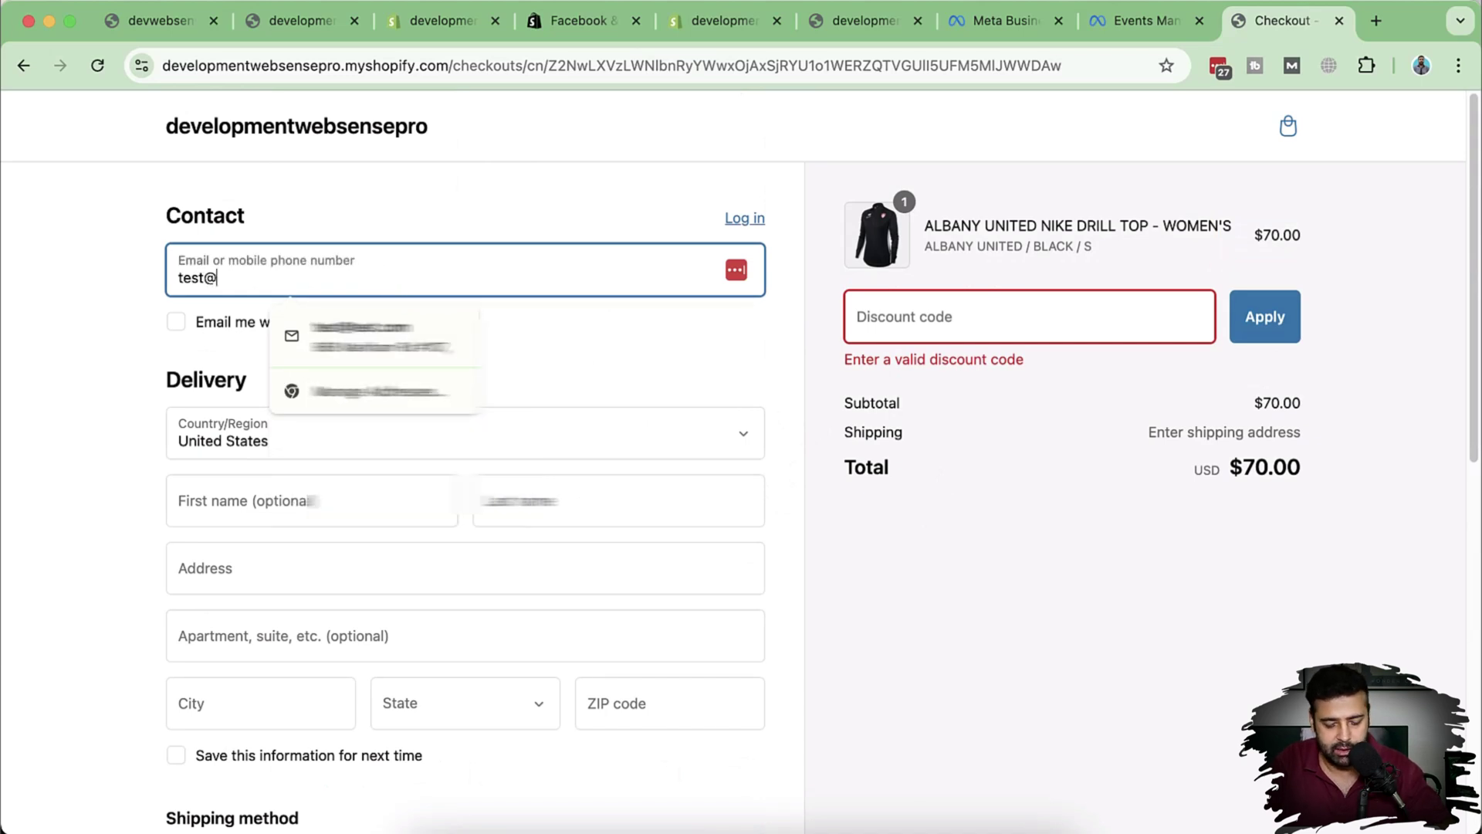
{"action": "type", "text": "test.com"}
{"action": "key", "text": "Tab"}
{"action": "key", "text": "Tab"}
{"action": "key", "text": "Tab"}
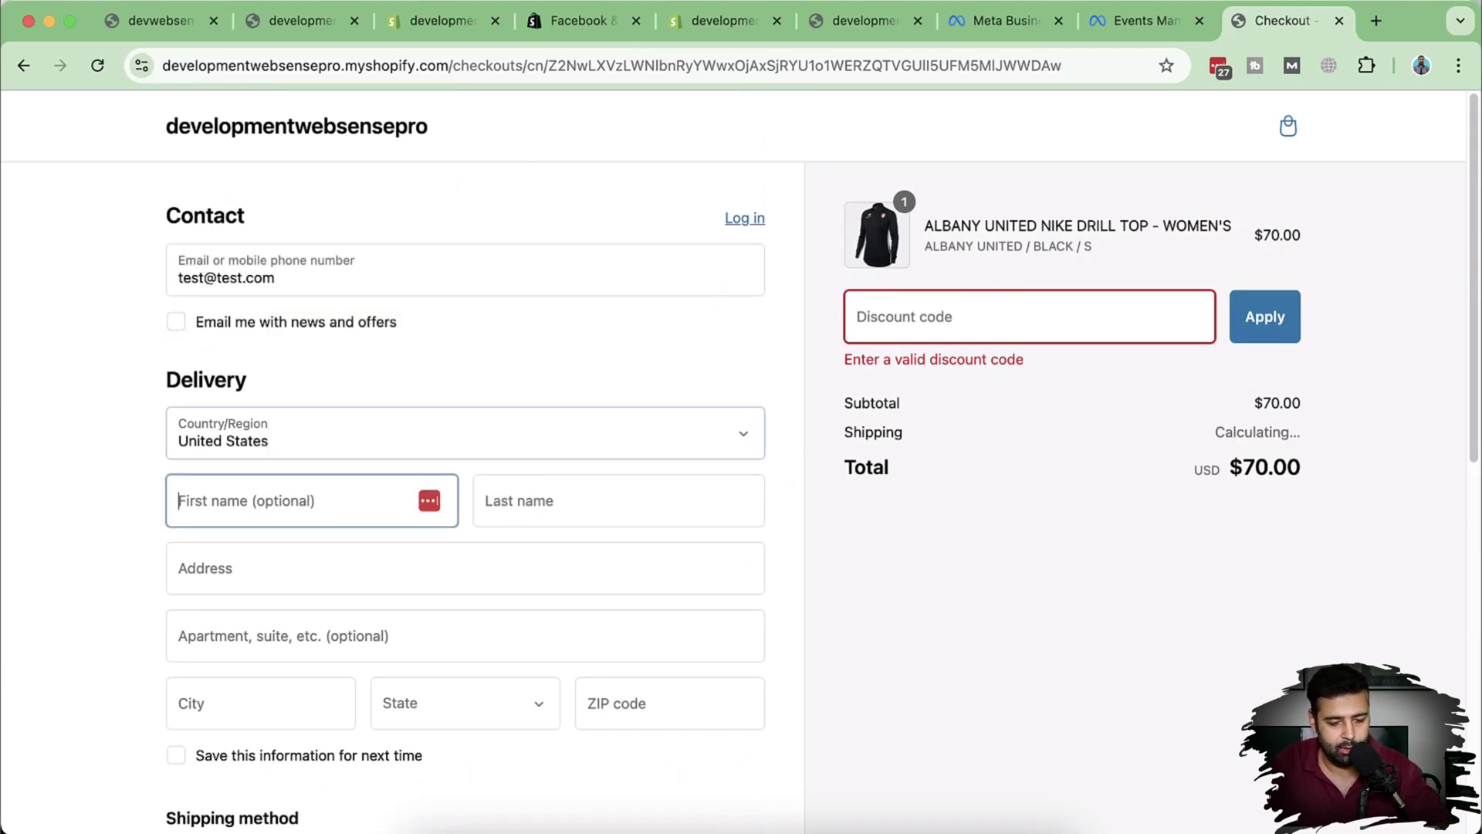
{"action": "type", "text": "Test"}
{"action": "key", "text": "Tab"}
{"action": "type", "text": "Order"}
Step: Fill in a test delivery address with New York as the state and the suggested ZIP code
{"action": "key", "text": "Tab"}
{"action": "type", "text": "testing ad"}
{"action": "key", "text": "Down"}
{"action": "key", "text": "Return"}
{"action": "key", "text": "Tab"}
{"action": "key", "text": "Tab"}
{"action": "type", "text": "New York"}
{"action": "key", "text": "Tab"}
{"action": "type", "text": "New J"}
{"action": "scroll", "coordinate": [595, 503], "scroll_direction": "down", "scroll_amount": 3}
{"action": "key", "text": "space"}
{"action": "type", "text": "New Y"}
{"action": "key", "text": "Return"}
{"action": "key", "text": "Tab"}
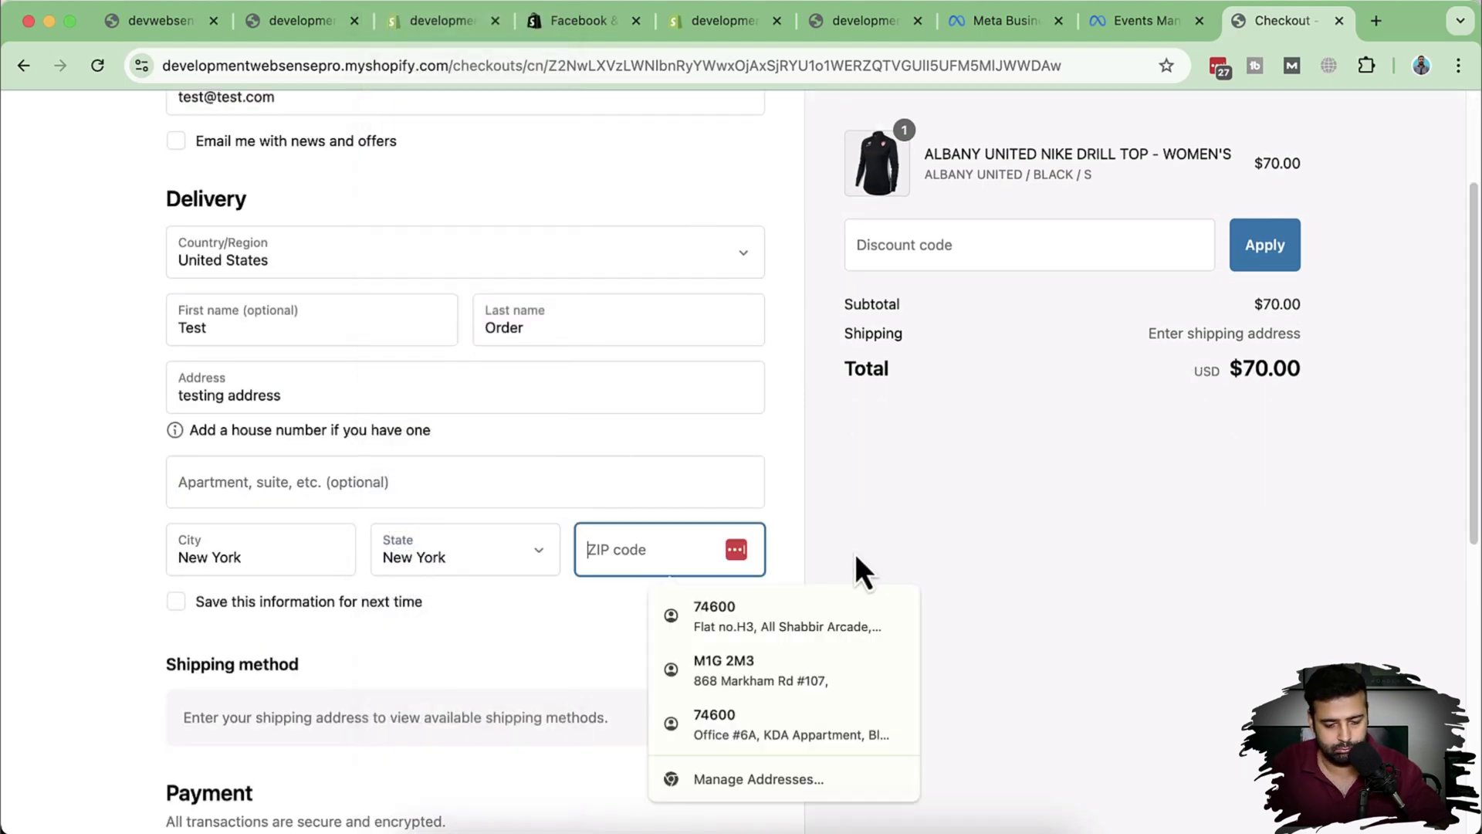
{"action": "type", "text": "02201"}
{"action": "scroll", "coordinate": [773, 494], "scroll_direction": "down", "scroll_amount": 2}
{"action": "key", "text": "Tab"}
{"action": "key", "text": "Return"}
{"action": "scroll", "coordinate": [794, 424], "scroll_direction": "down", "scroll_amount": 5}
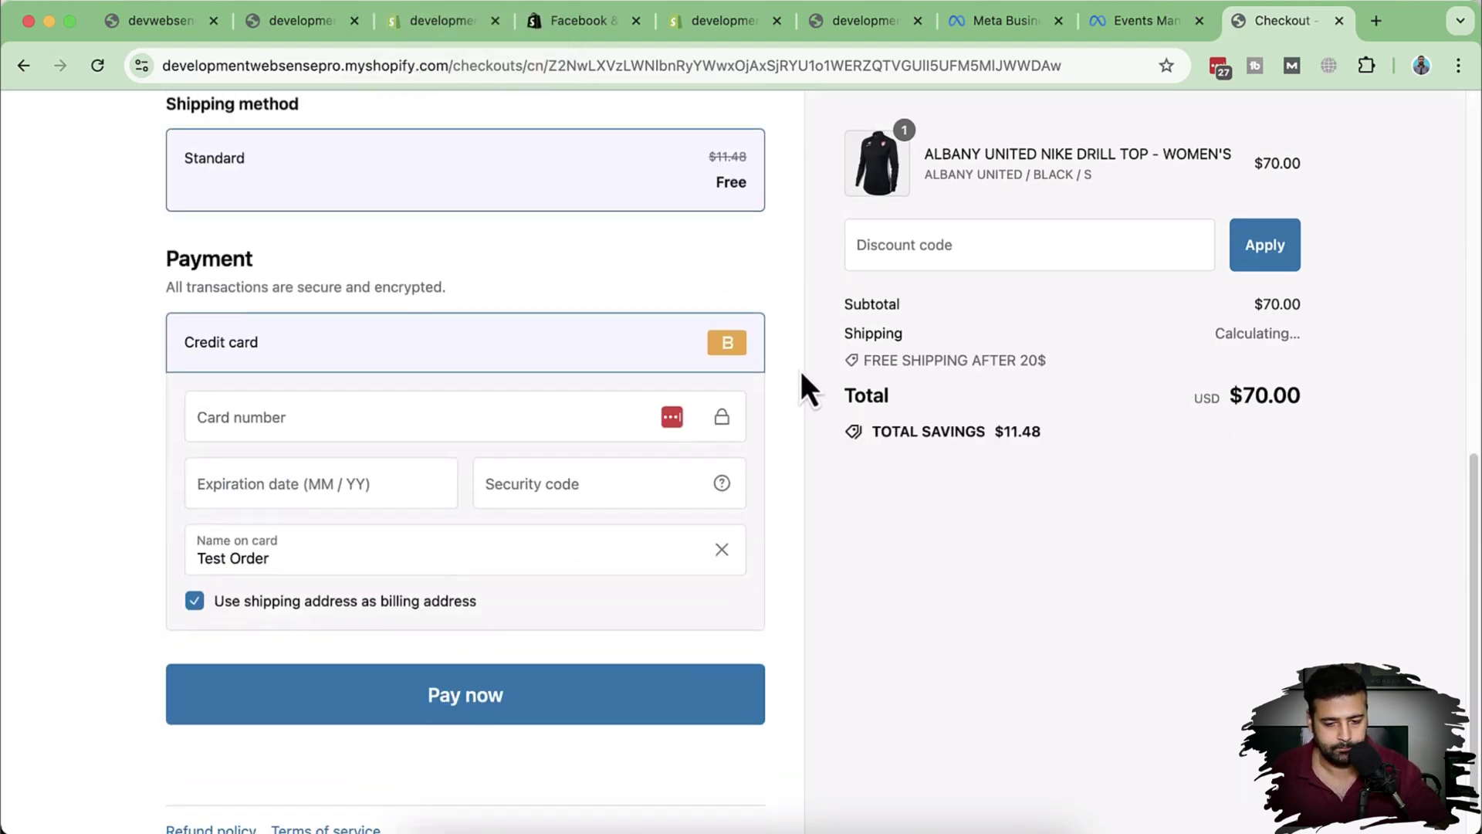
Step: Enter test card details and place the $70.00 test order
{"action": "left_click", "coordinate": [310, 442]}
{"action": "type", "text": "1"}
{"action": "key", "text": "Tab"}
{"action": "type", "text": "1224"}
{"action": "key", "text": "Tab"}
{"action": "type", "text": "1"}
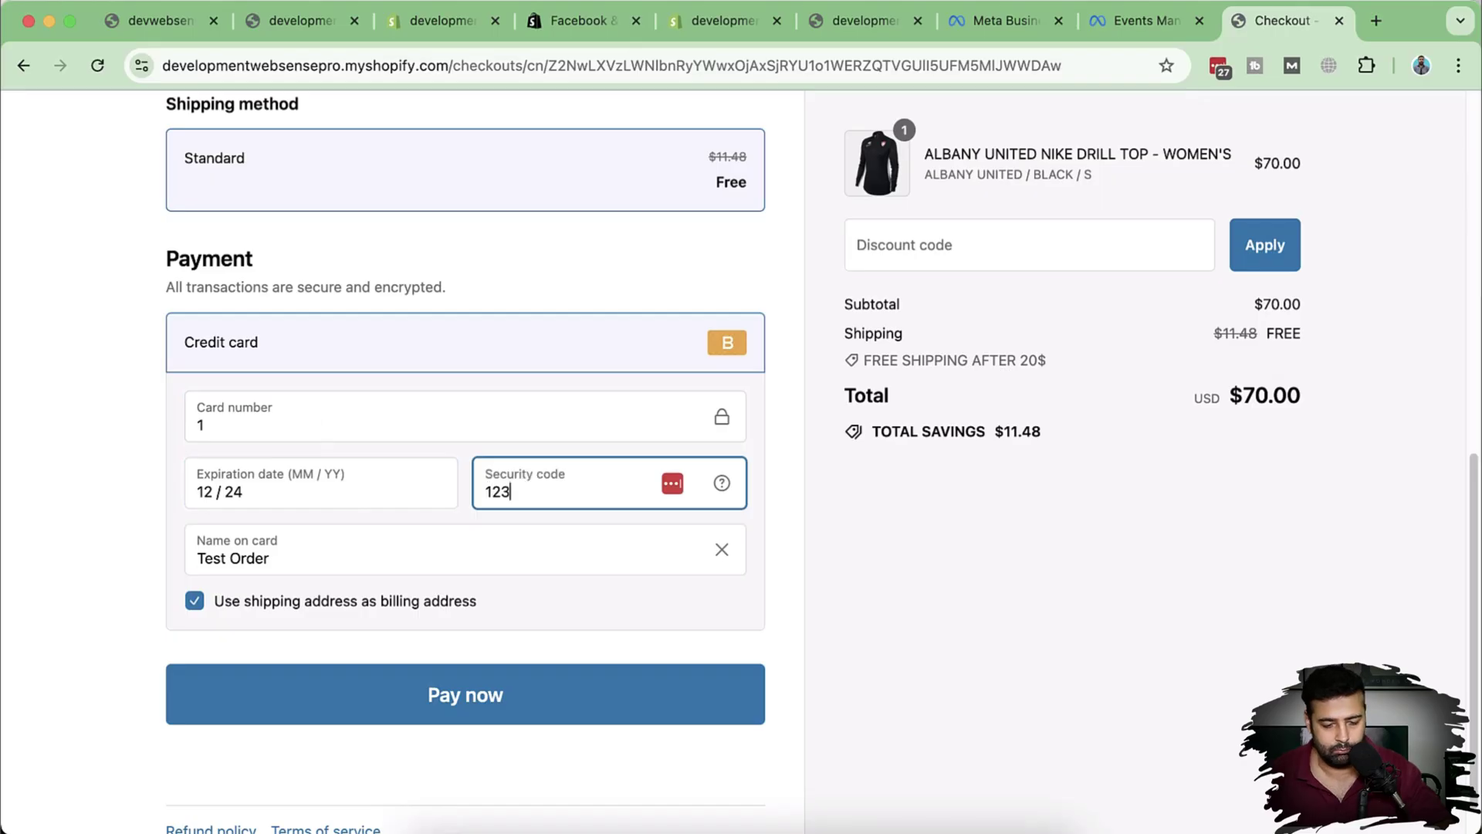
{"action": "type", "text": "23"}
{"action": "left_click", "coordinate": [655, 720]}
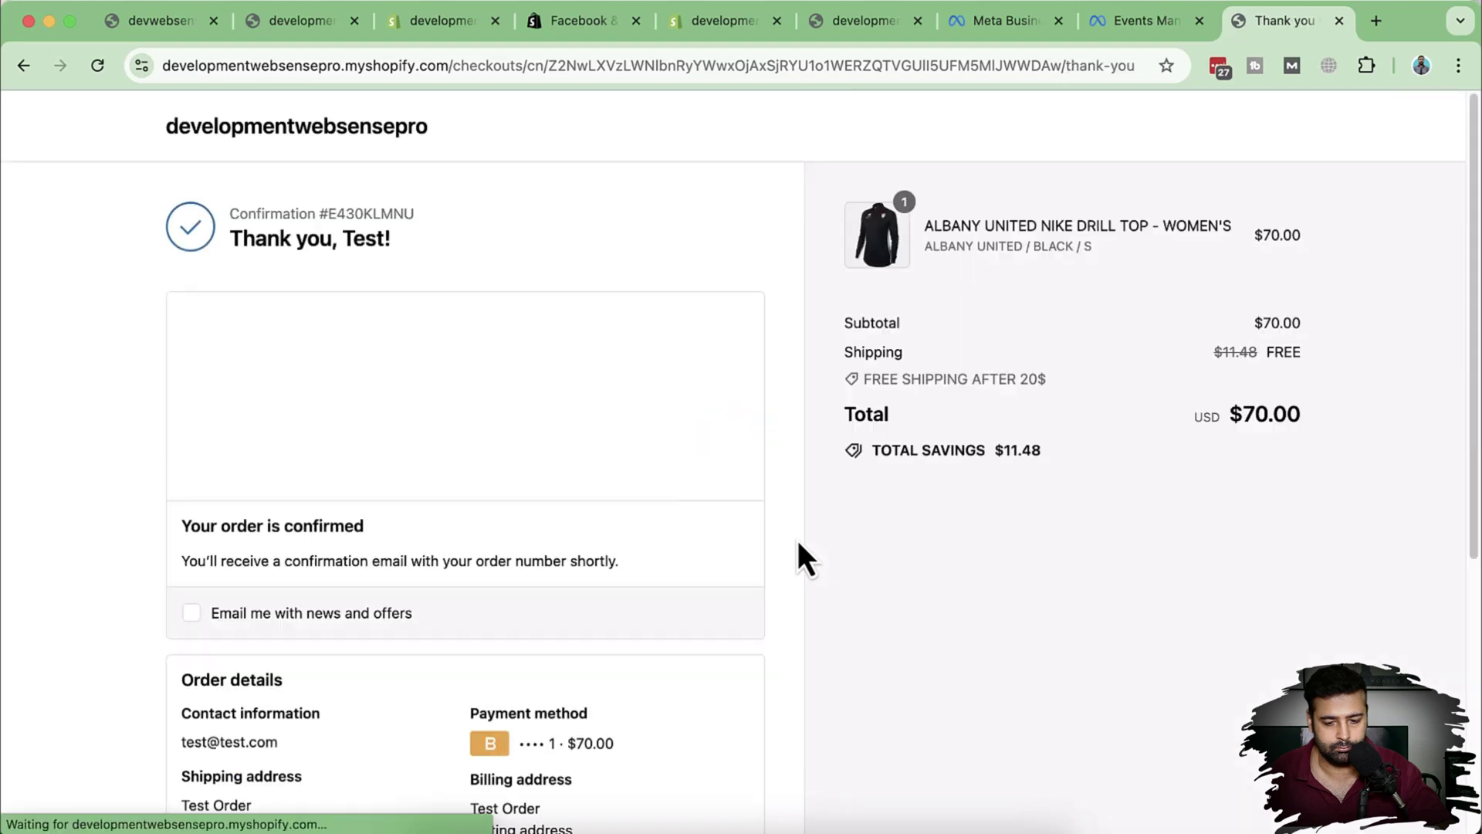
{"action": "scroll", "coordinate": [785, 475], "scroll_direction": "down", "scroll_amount": 5}
{"action": "scroll", "coordinate": [783, 501], "scroll_direction": "up", "scroll_amount": 5}
{"action": "left_click", "coordinate": [1258, 286]}
Step: In Events Manager test events, review the Initiate checkout and Add payment info event parameters
{"action": "left_click", "coordinate": [1123, 35]}
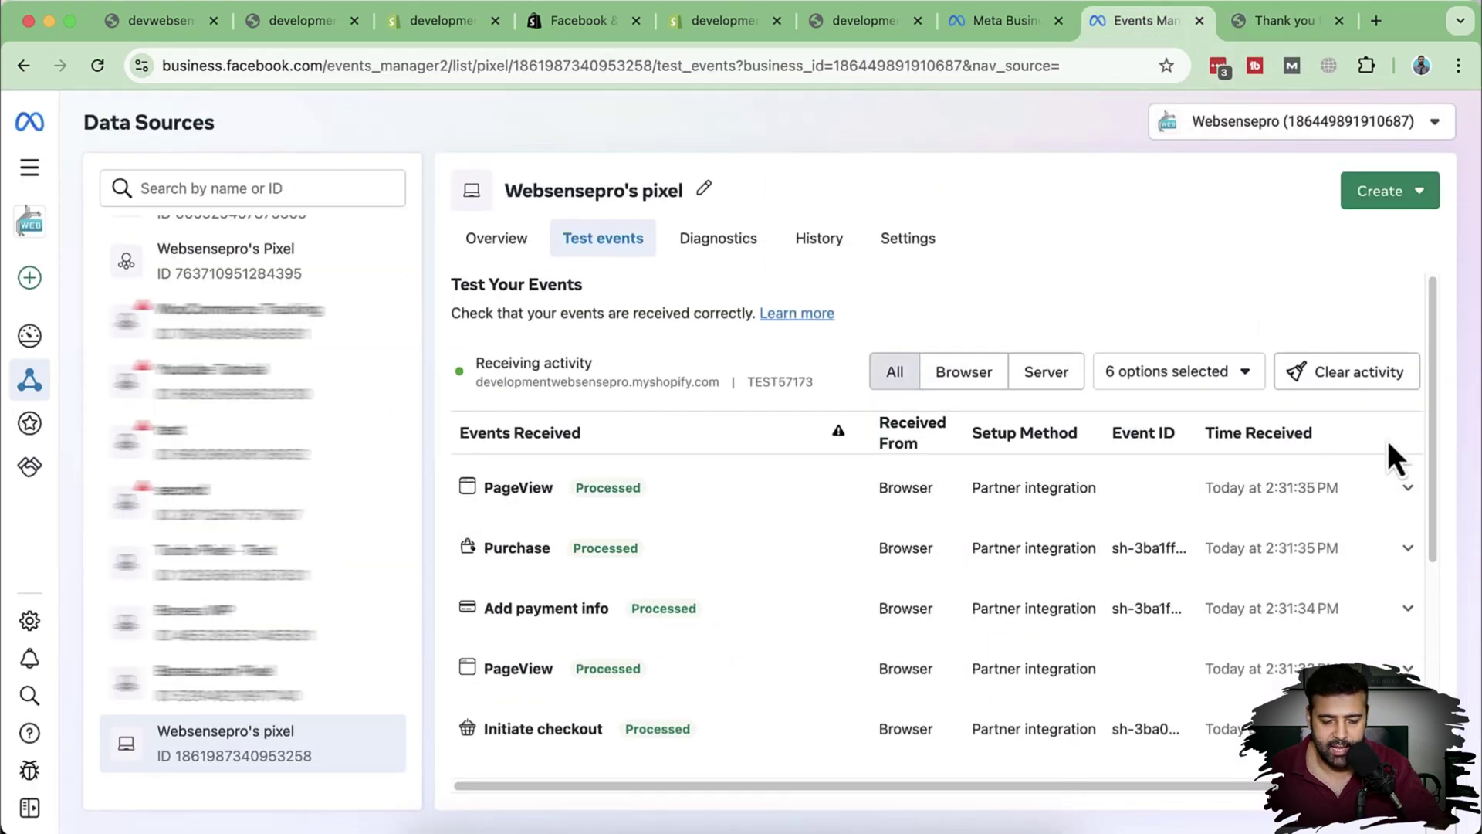
{"action": "scroll", "coordinate": [1381, 439], "scroll_direction": "down", "scroll_amount": 2}
{"action": "scroll", "coordinate": [1378, 444], "scroll_direction": "down", "scroll_amount": 5}
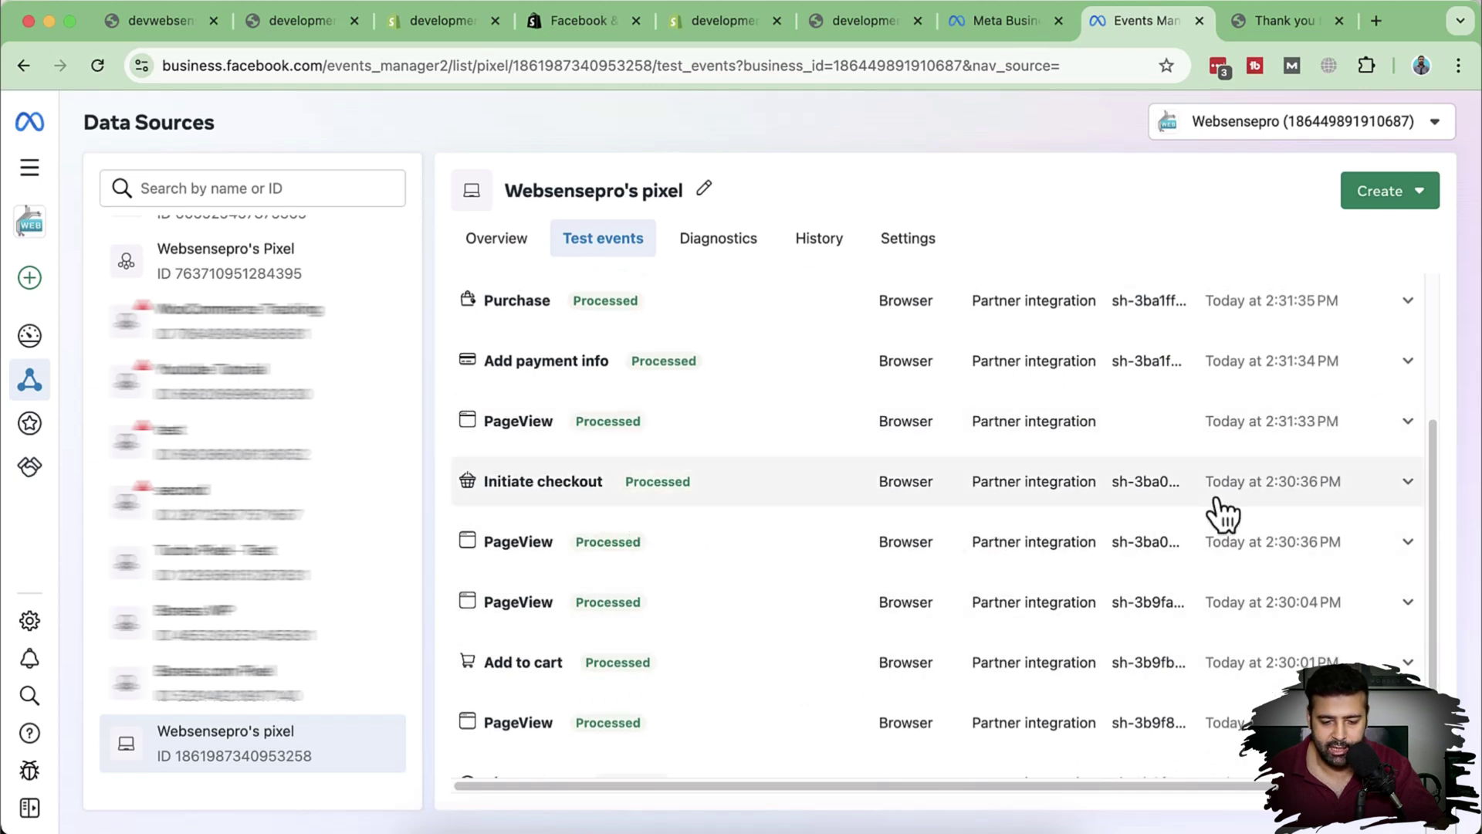
{"action": "left_click", "coordinate": [1408, 483]}
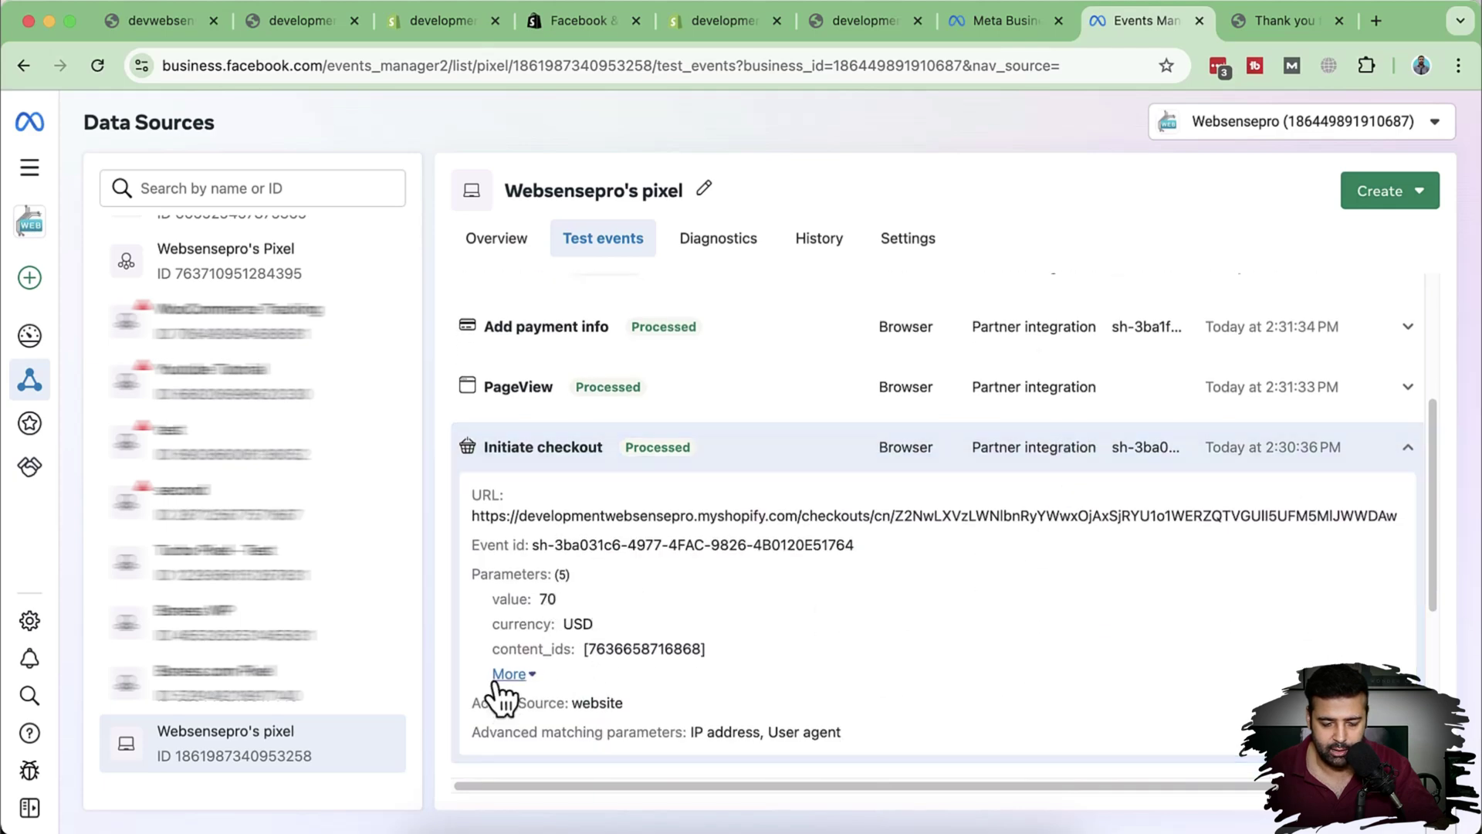
{"action": "left_click", "coordinate": [502, 675]}
{"action": "scroll", "coordinate": [734, 595], "scroll_direction": "down", "scroll_amount": 1}
{"action": "scroll", "coordinate": [679, 609], "scroll_direction": "up", "scroll_amount": 3}
{"action": "left_click", "coordinate": [1408, 511]}
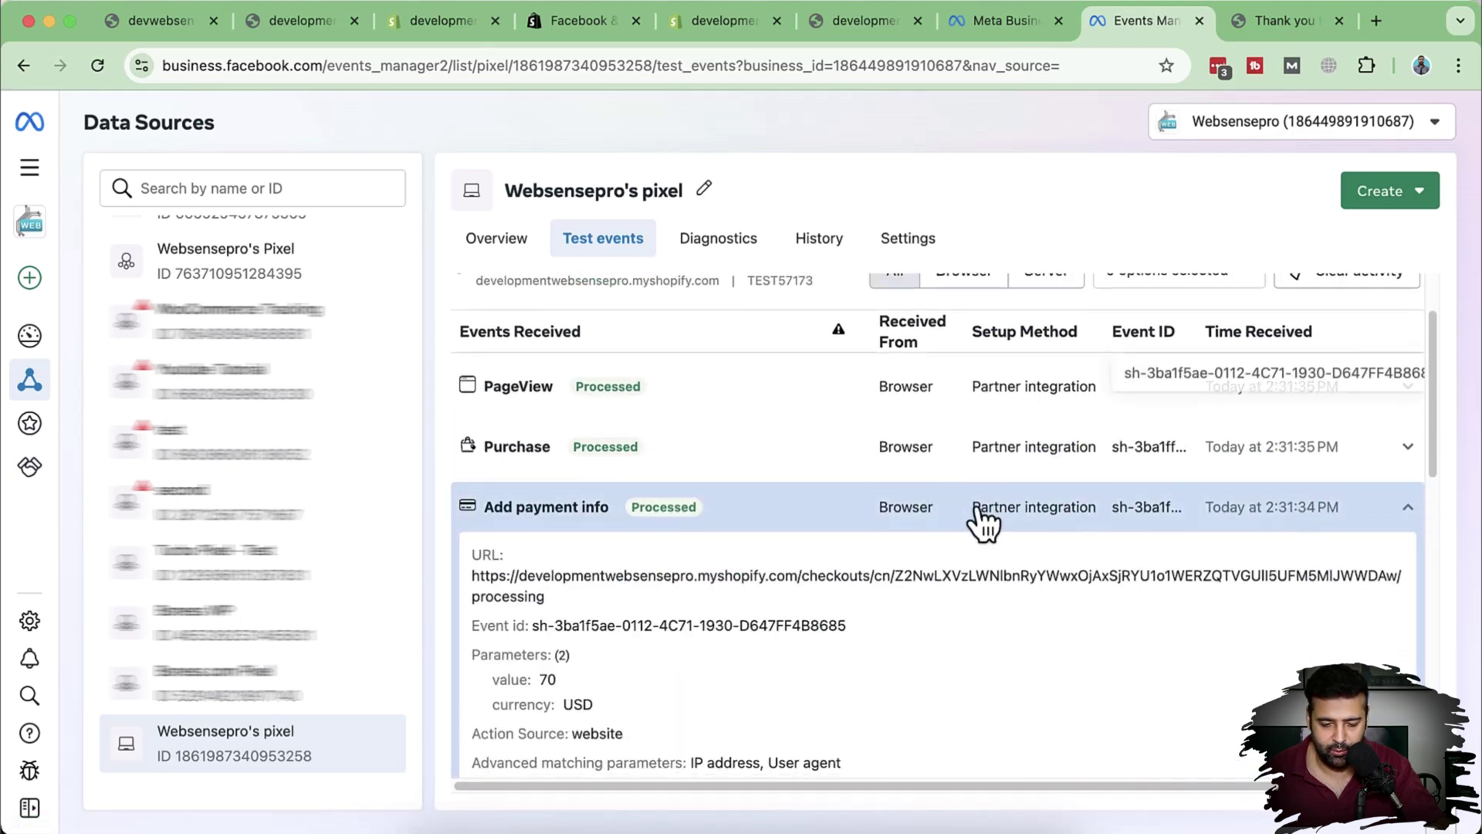
{"action": "scroll", "coordinate": [942, 540], "scroll_direction": "down", "scroll_amount": 3}
{"action": "scroll", "coordinate": [877, 622], "scroll_direction": "up", "scroll_amount": 5}
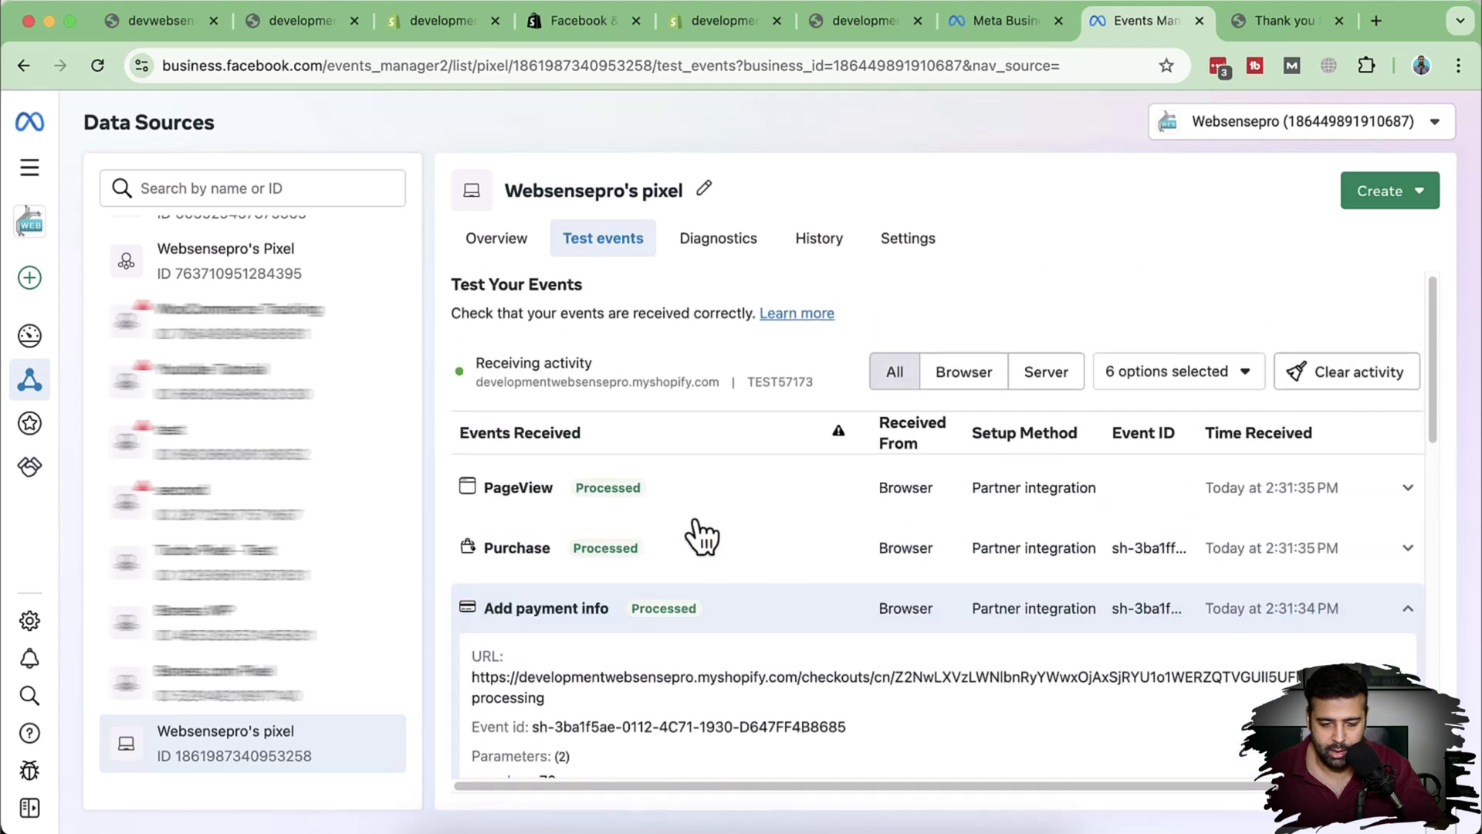
Step: Show all Purchase event parameters (value 70 USD, num_items 1) and select its event id
{"action": "left_click", "coordinate": [1408, 550]}
{"action": "scroll", "coordinate": [1313, 489], "scroll_direction": "down", "scroll_amount": 4}
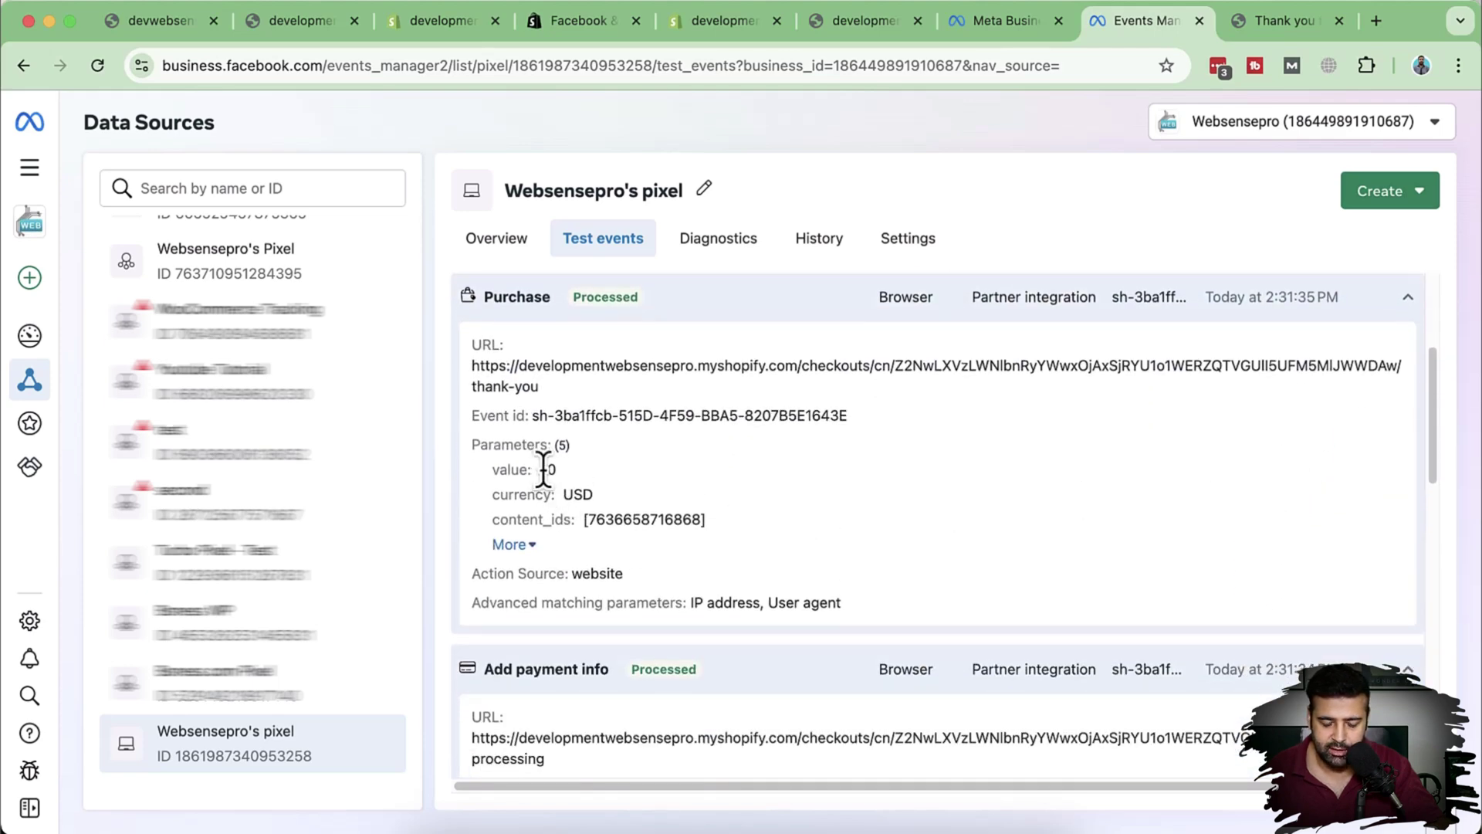
{"action": "left_click", "coordinate": [529, 547]}
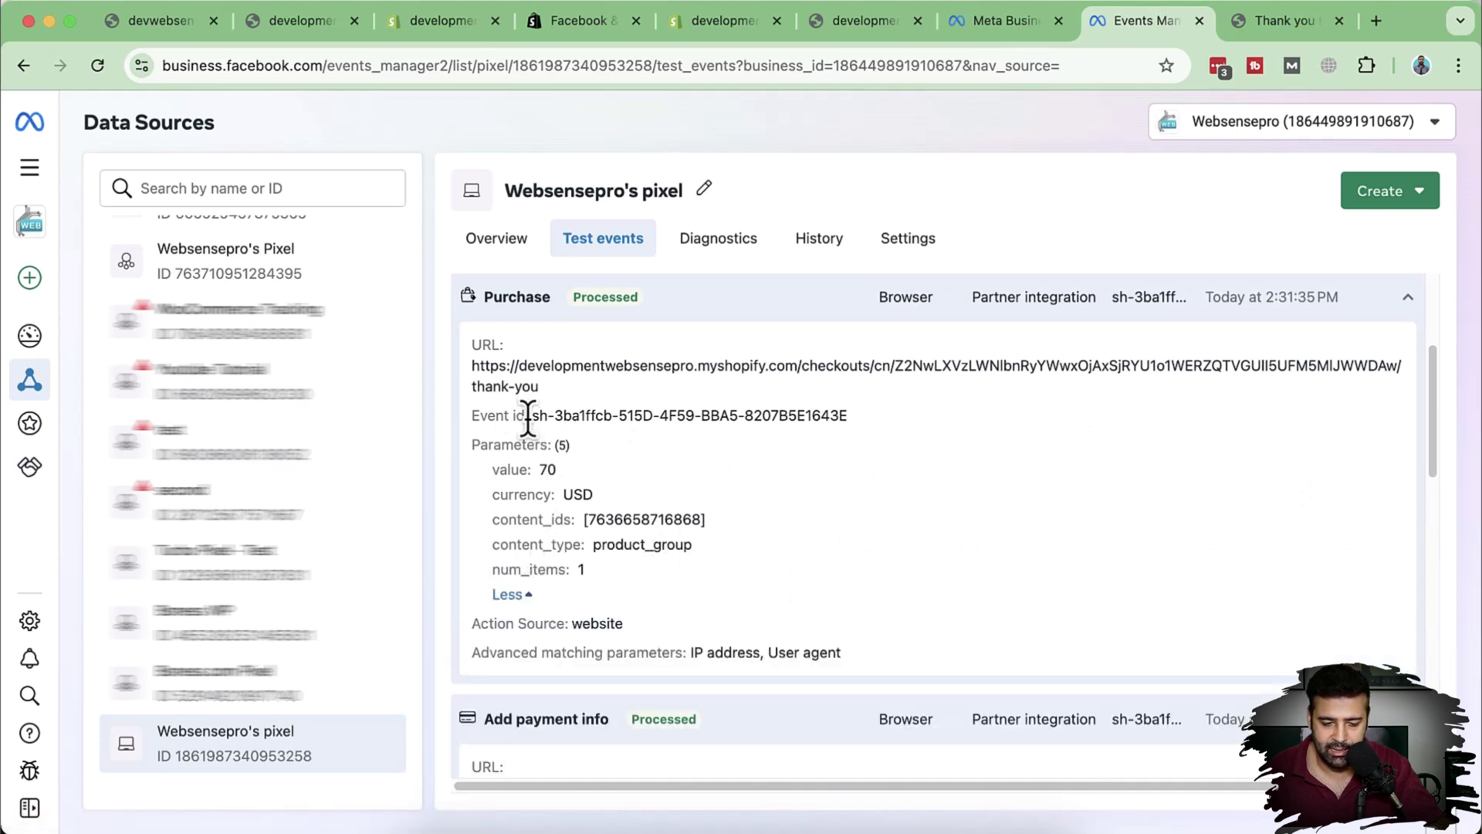
{"action": "left_click_drag", "start_coordinate": [610, 416], "coordinate": [813, 432]}
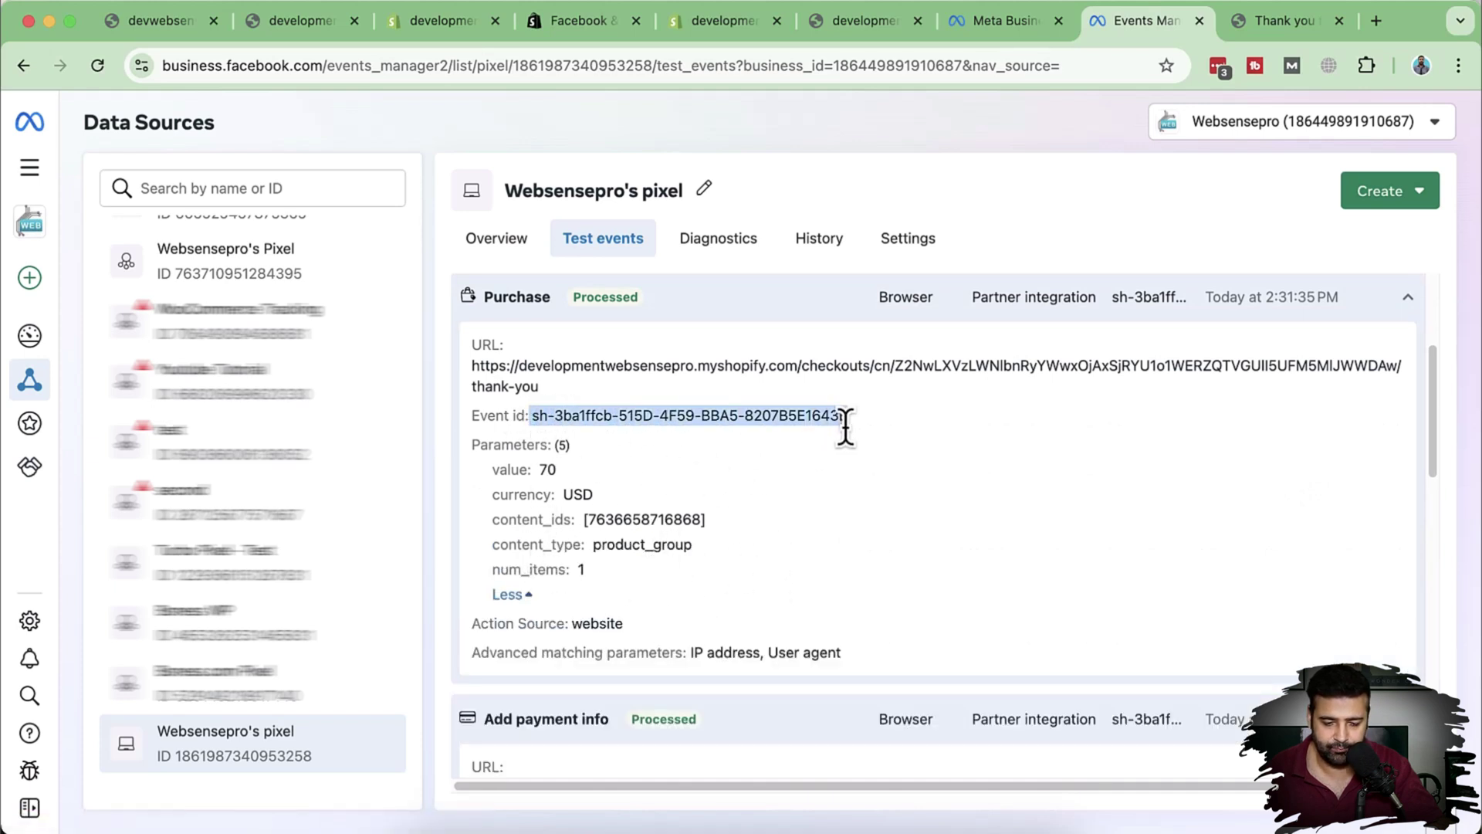